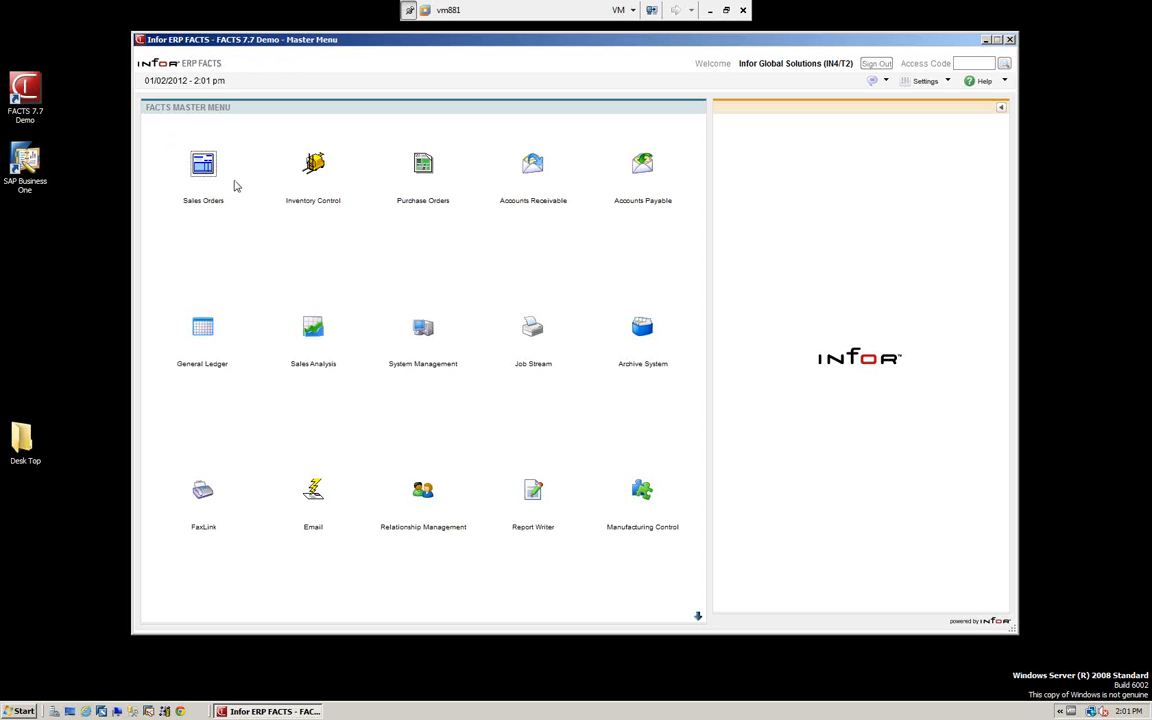
# Open Customer Returns Entry from the customer returns section of Sales Orders and reposition its window.
pyautogui.click(204, 167)
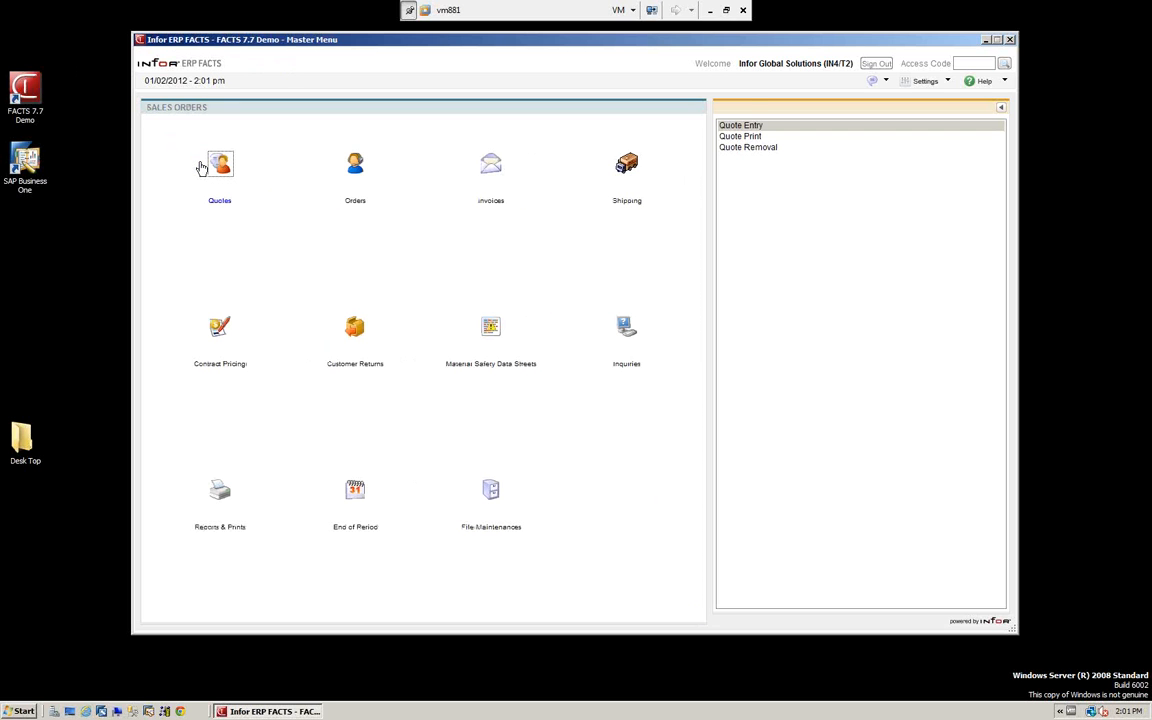
pyautogui.click(355, 330)
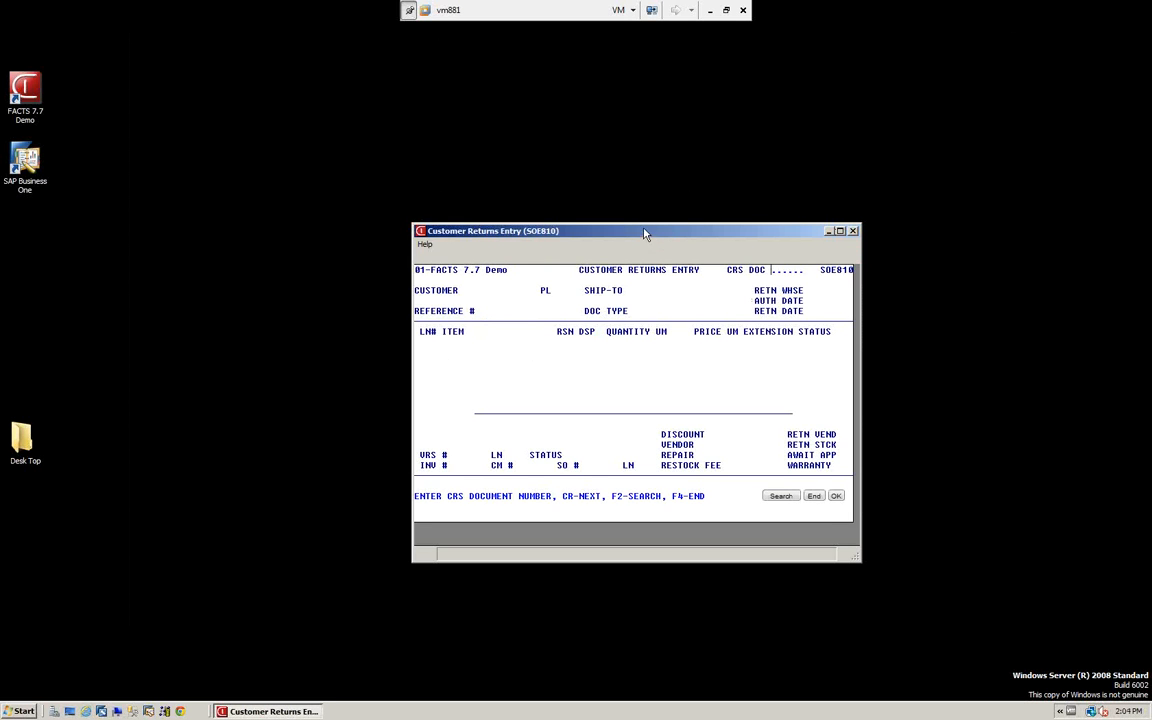
pyautogui.moveTo(655, 248); pyautogui.dragTo(583, 157)
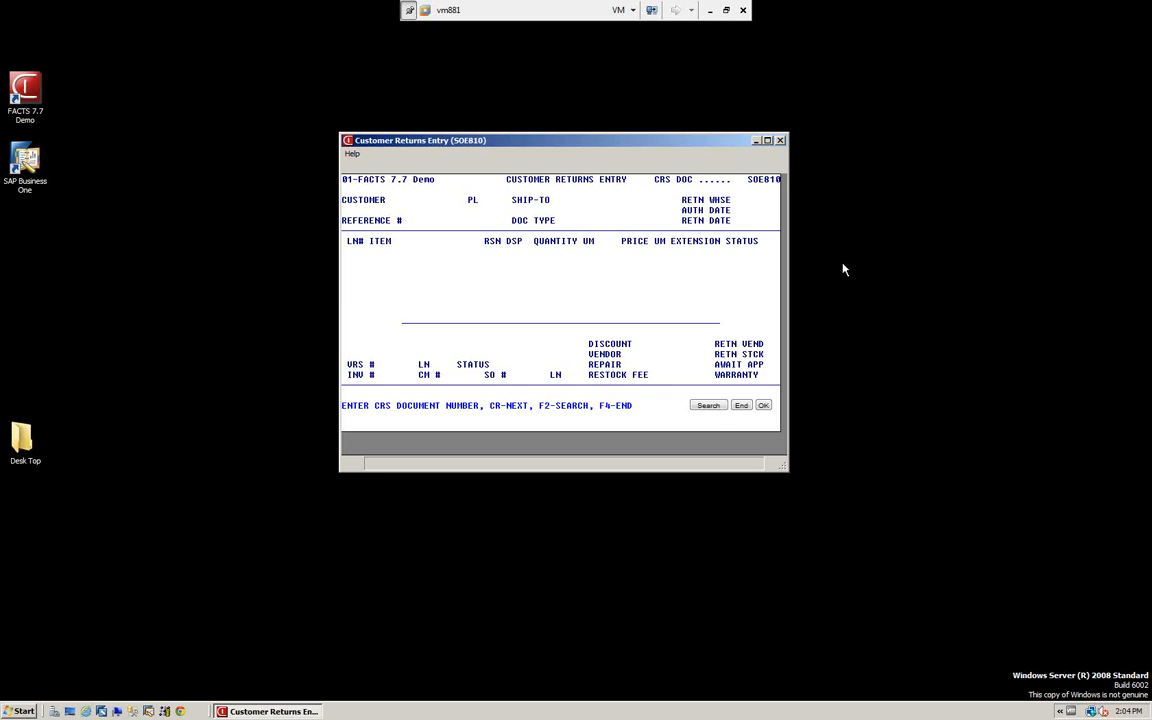
# Create a new return authorization for the customer Southeastern Industrial Supply, chosen through the customer search.
pyautogui.press('Return')
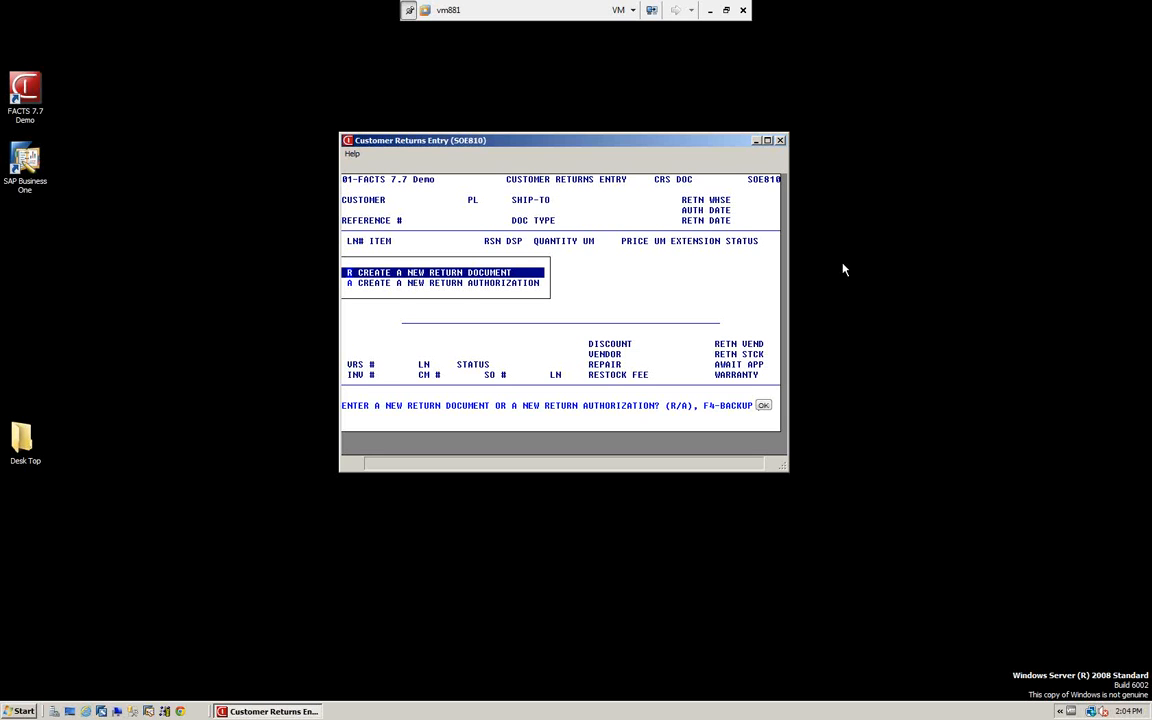
pyautogui.press('Down')
pyautogui.press('Return')
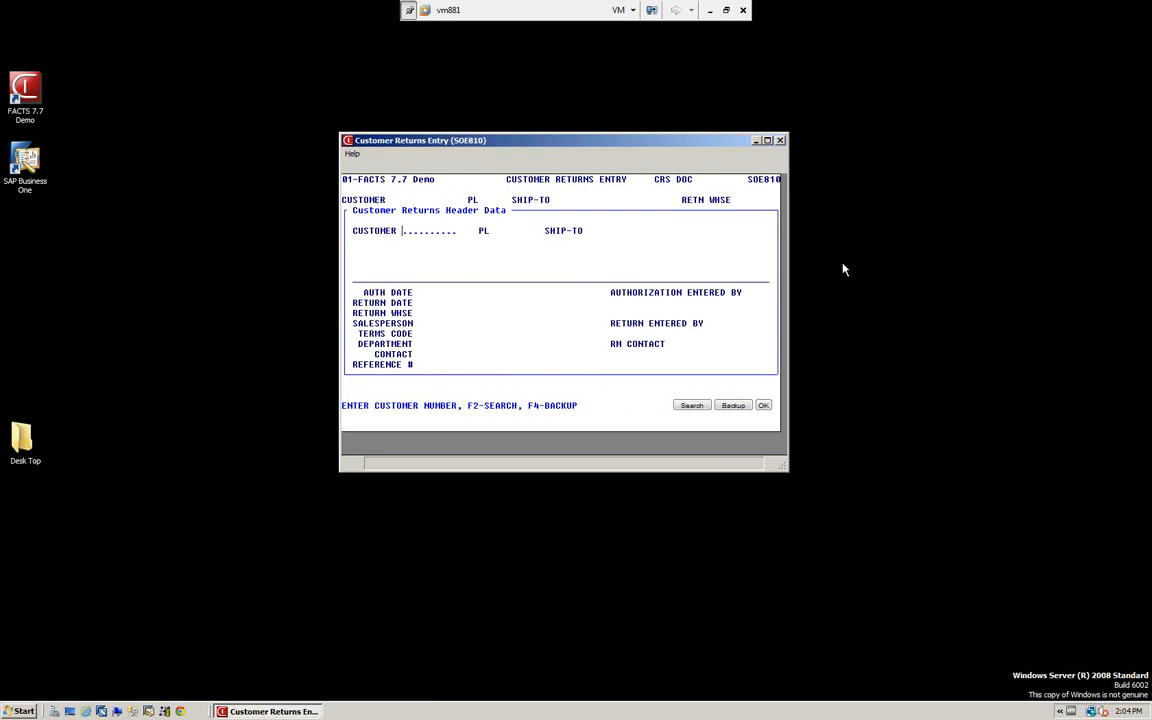
pyautogui.press('F2')
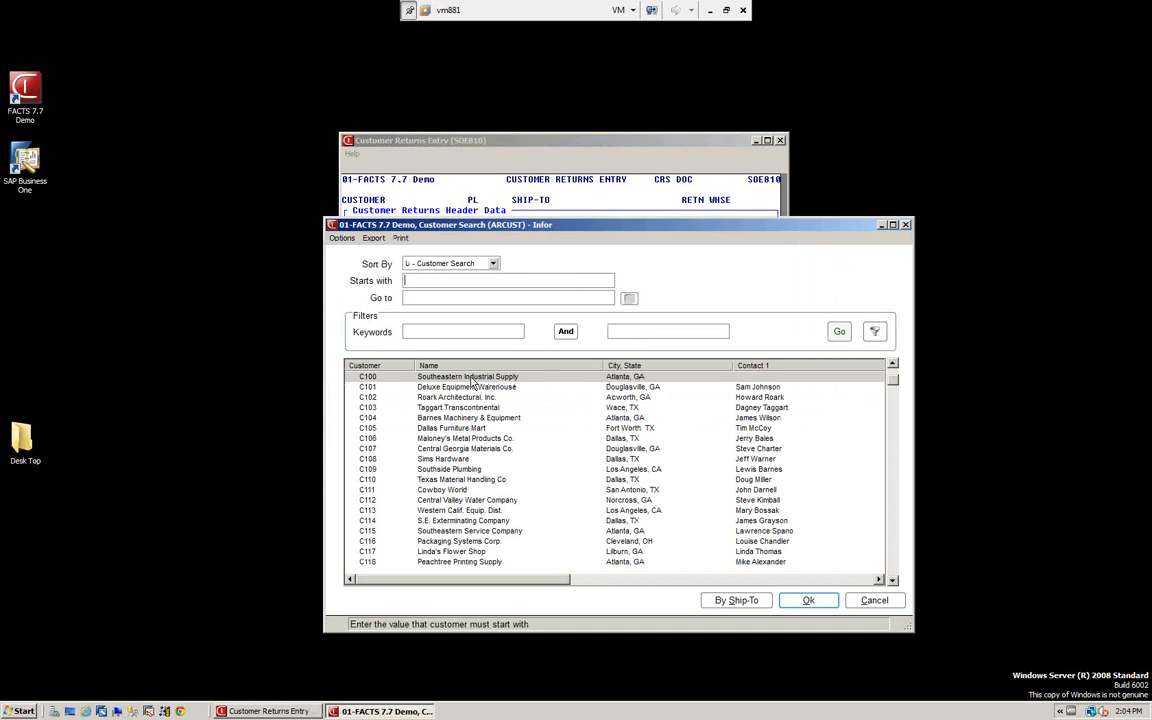
pyautogui.click(809, 601)
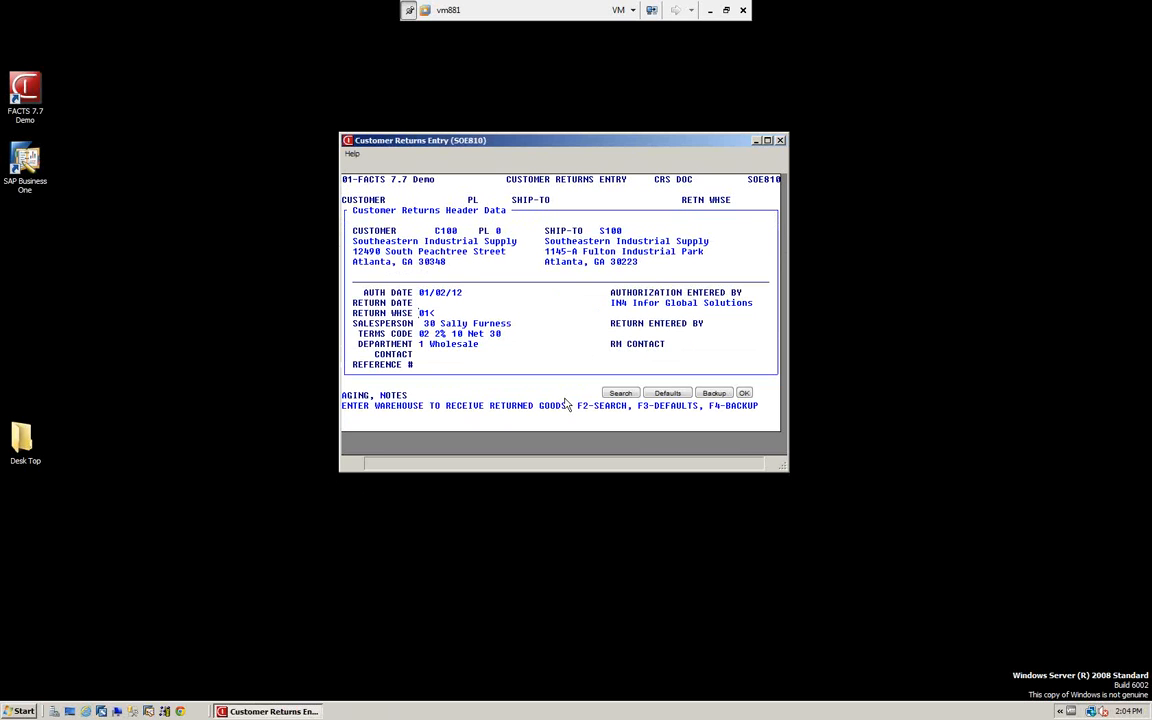
# Accept the default return warehouse 01, salesperson 30, terms code 02 and department 1 in the return header.
pyautogui.press('Return')
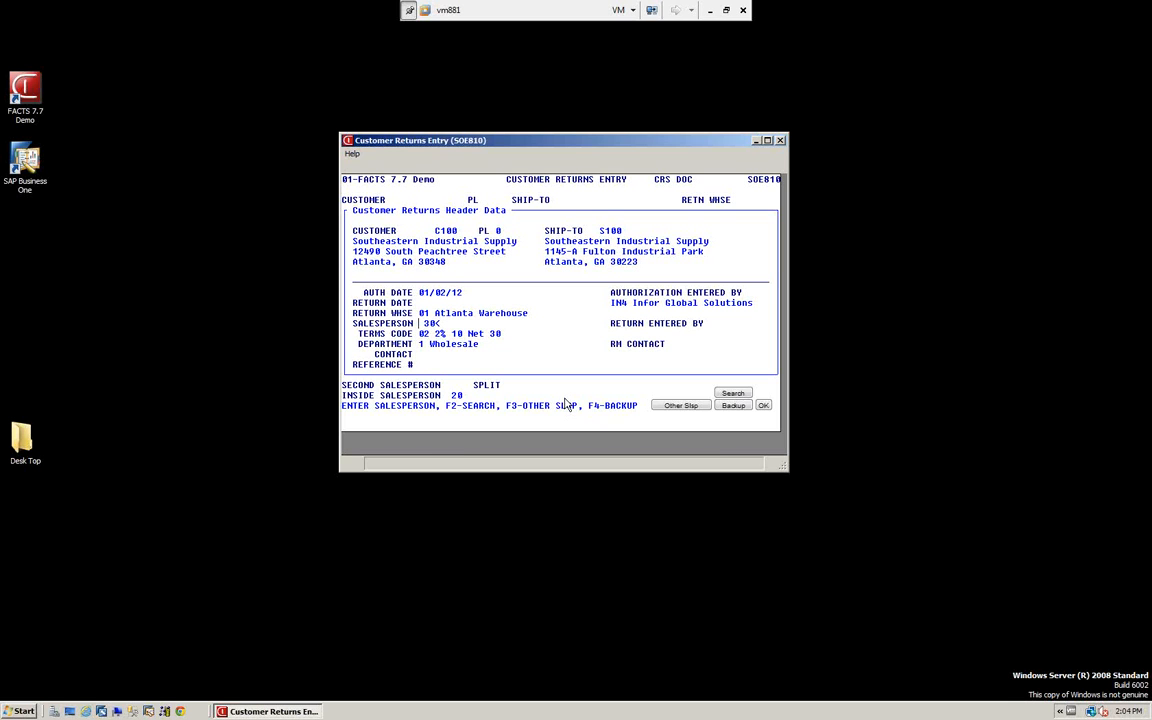
pyautogui.press('Return')
pyautogui.press('Return')
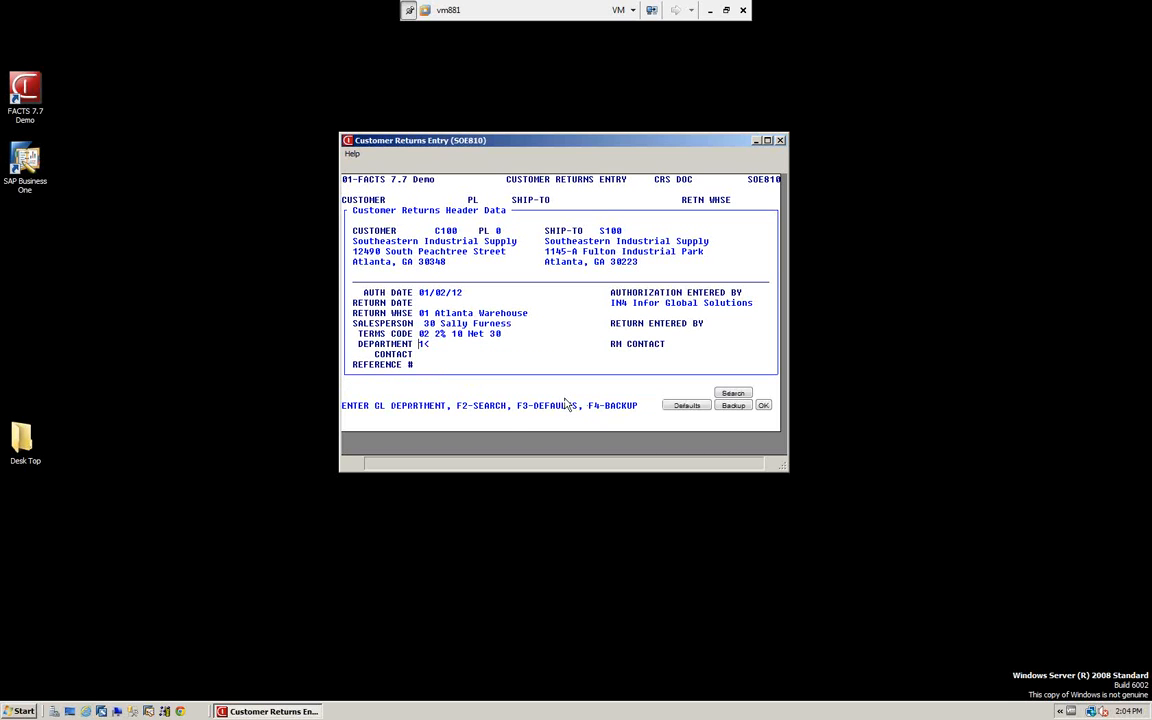
pyautogui.press('Return')
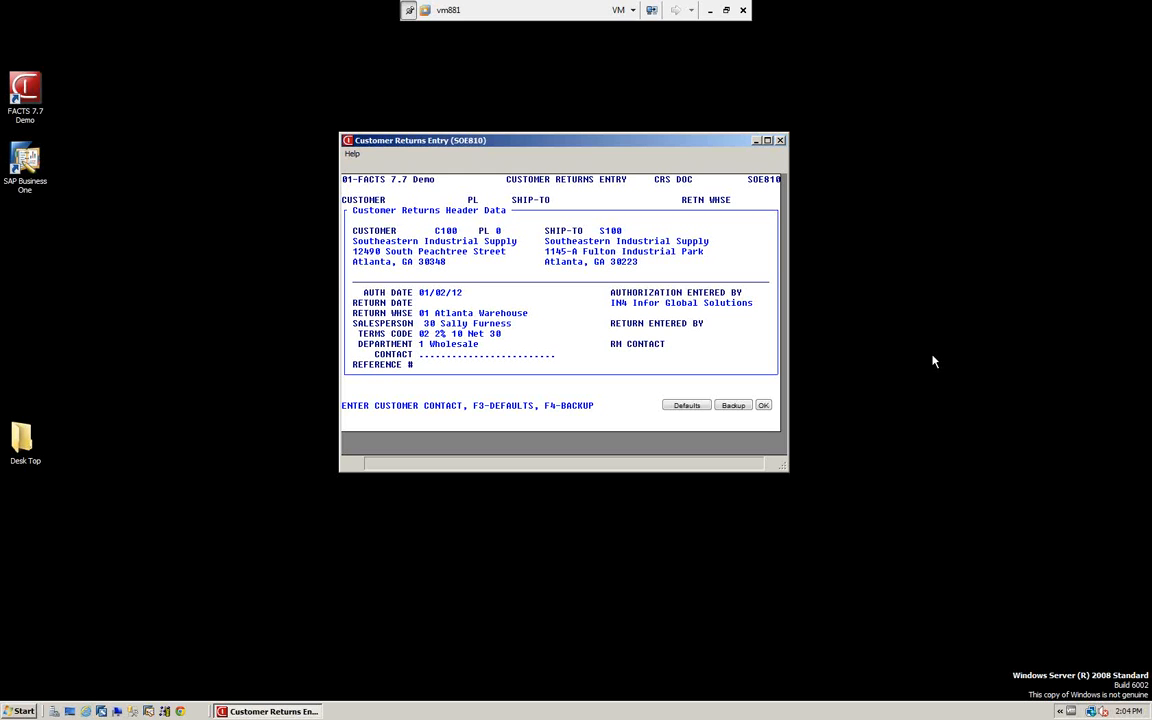
# Complete the return header with contact 123456, the customer's listed RM contact and reference number 123456.
pyautogui.write('123456')
pyautogui.press('Return')
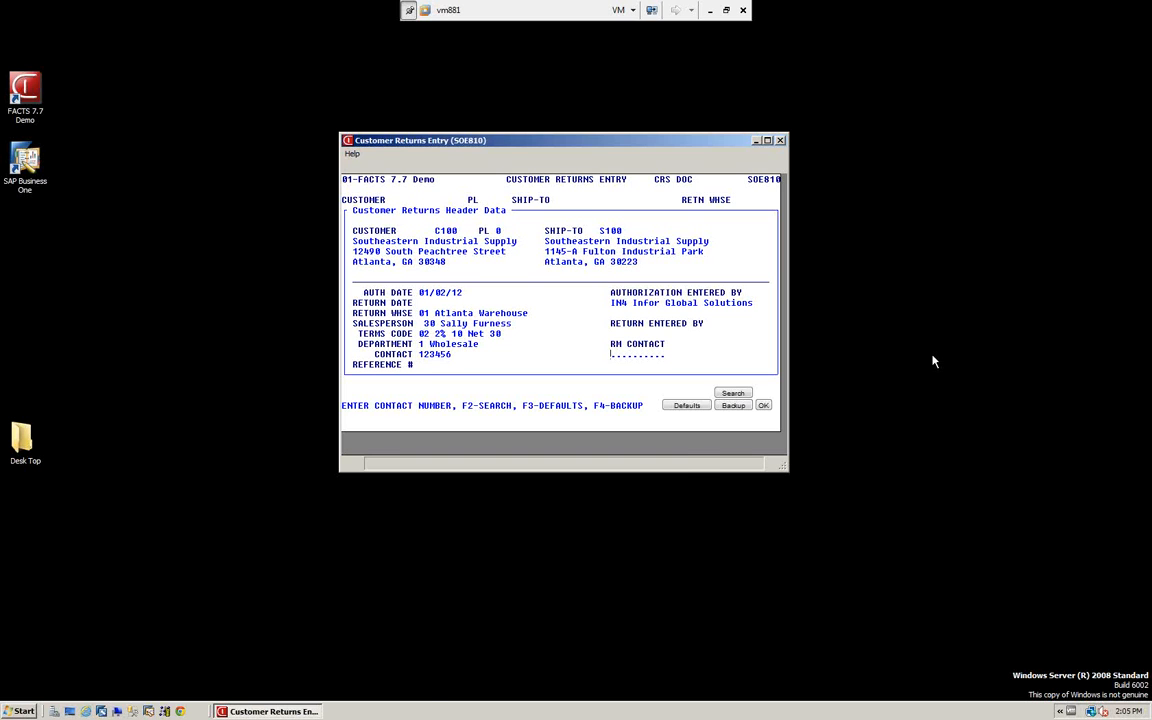
pyautogui.press('F2')
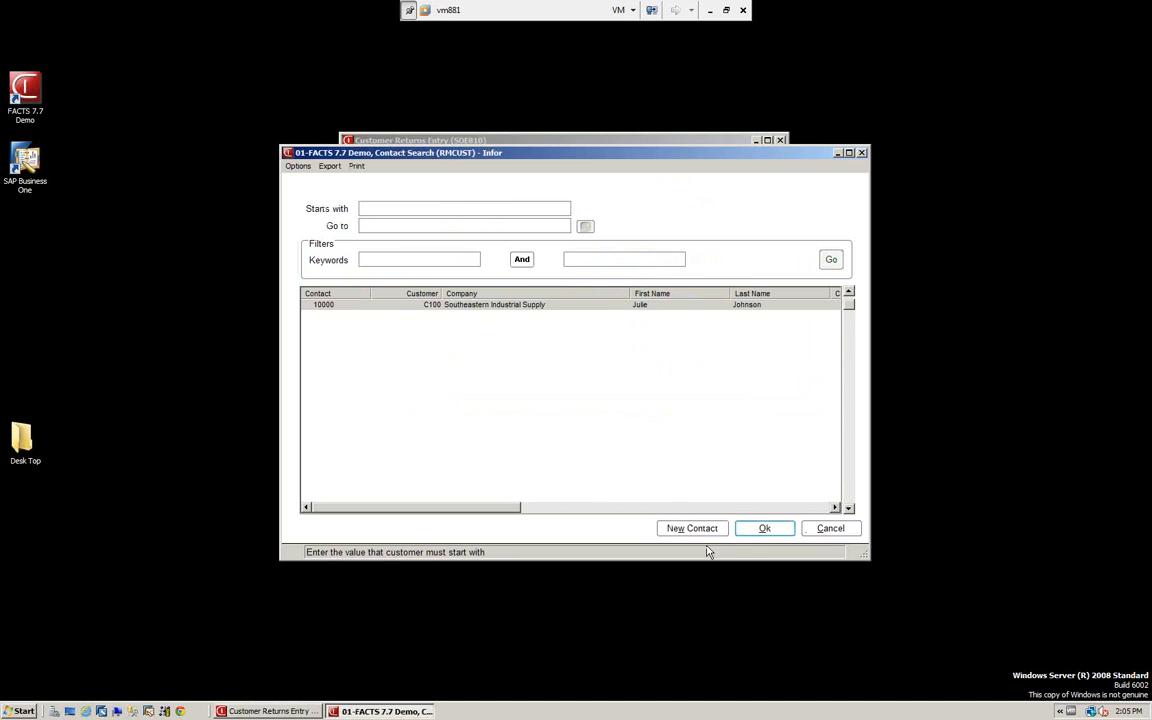
pyautogui.click(758, 531)
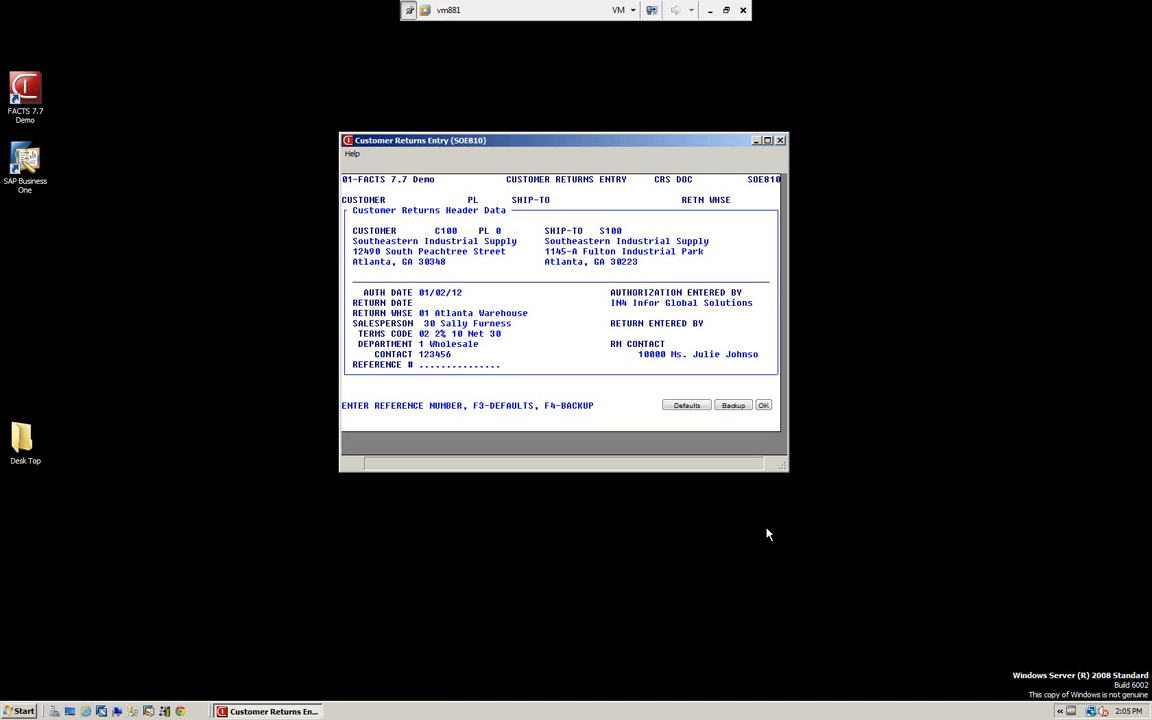
pyautogui.write('123456')
pyautogui.press('Return')
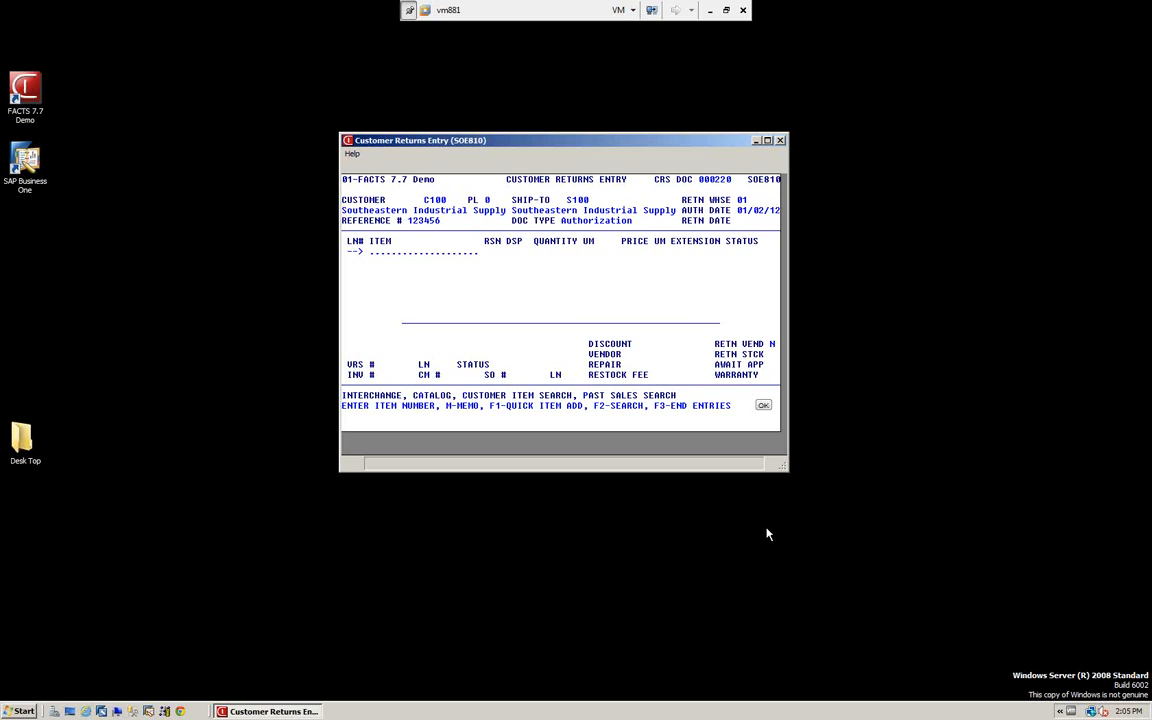
# Add item I100, Pallet Loading Hand Truck, to the return and link it to the past invoice dated 06/29/10.
pyautogui.press('F2')
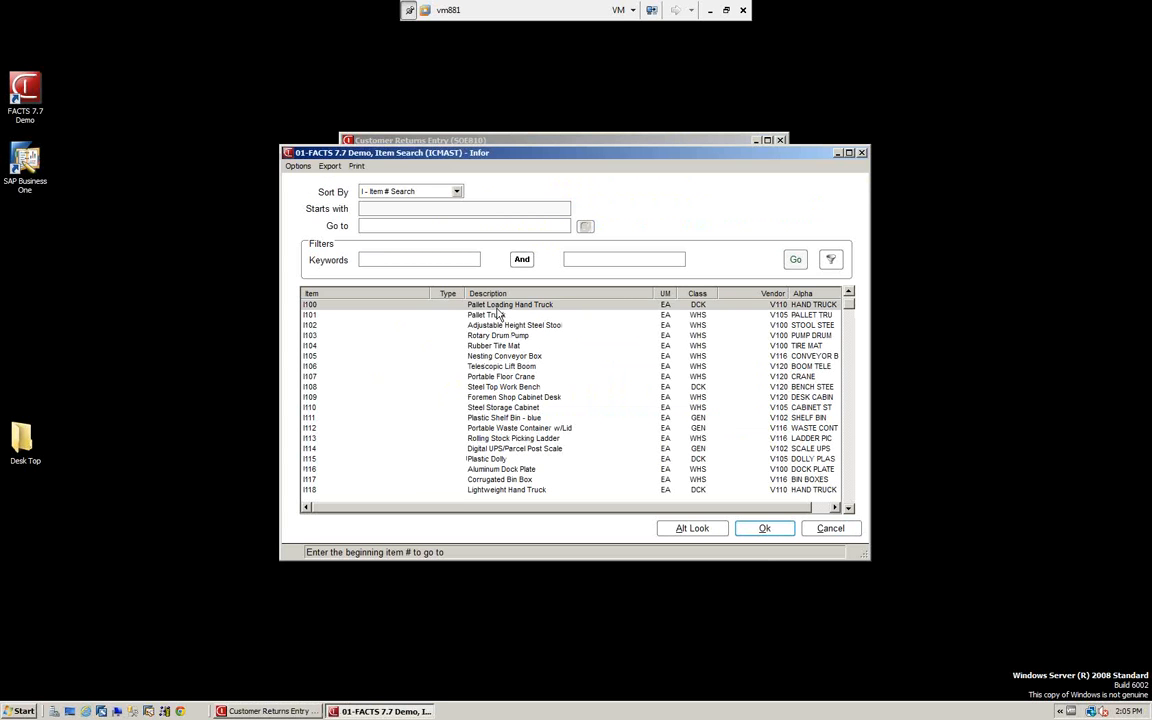
pyautogui.click(766, 530)
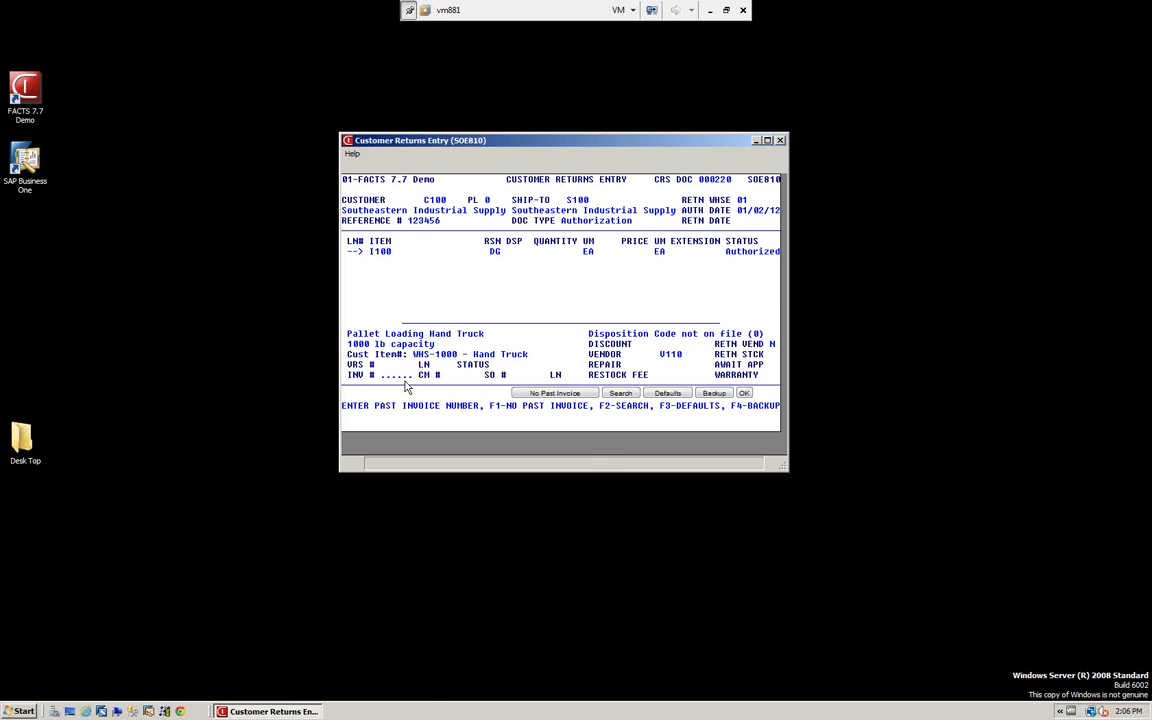
pyautogui.press('F2')
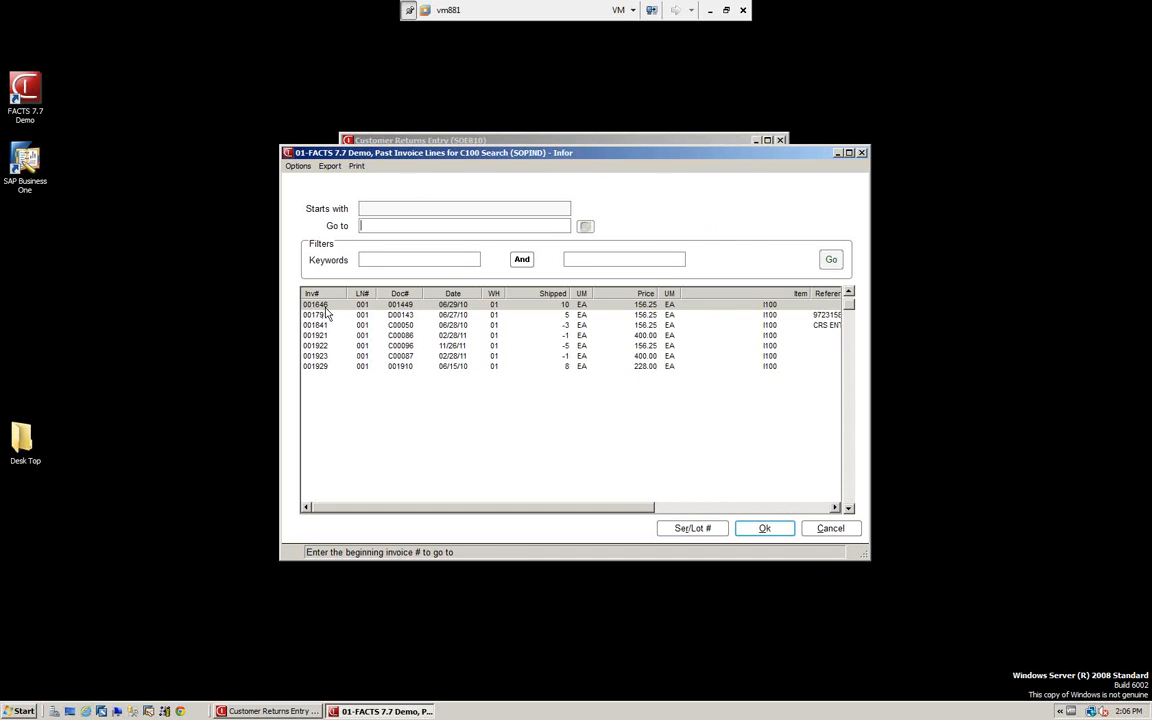
pyautogui.click(767, 531)
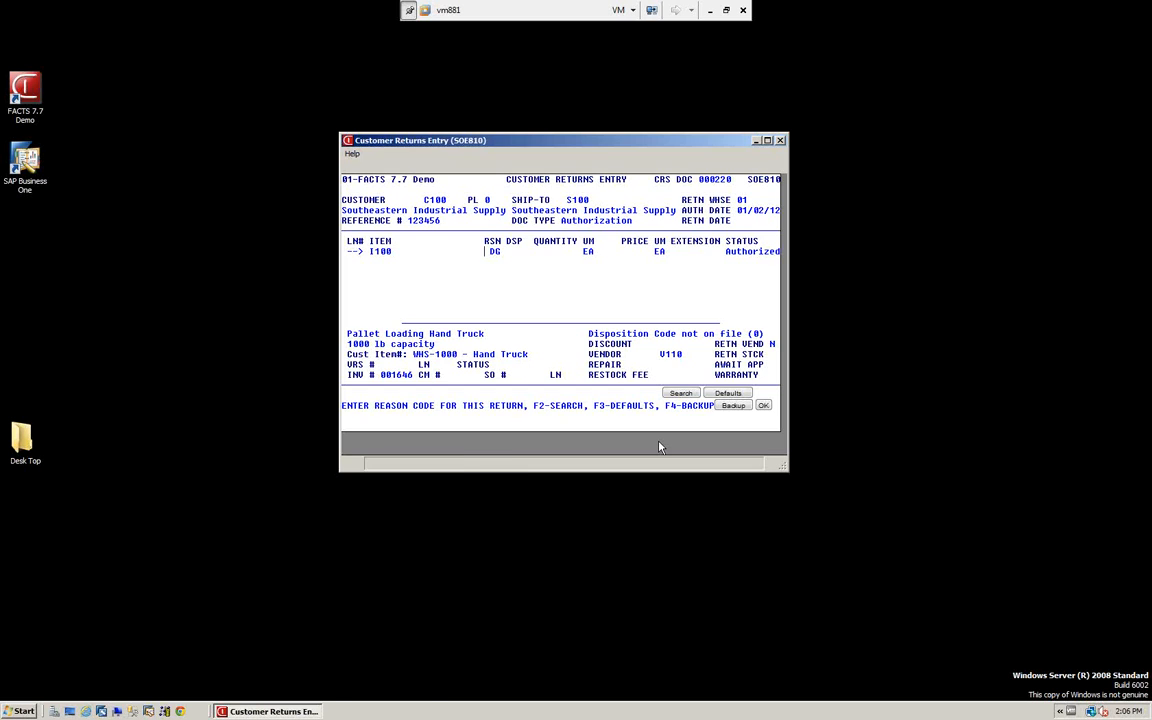
# Set the return line's reason code to DG, disposition code to CFA and quantity to 1.
pyautogui.press('F2')
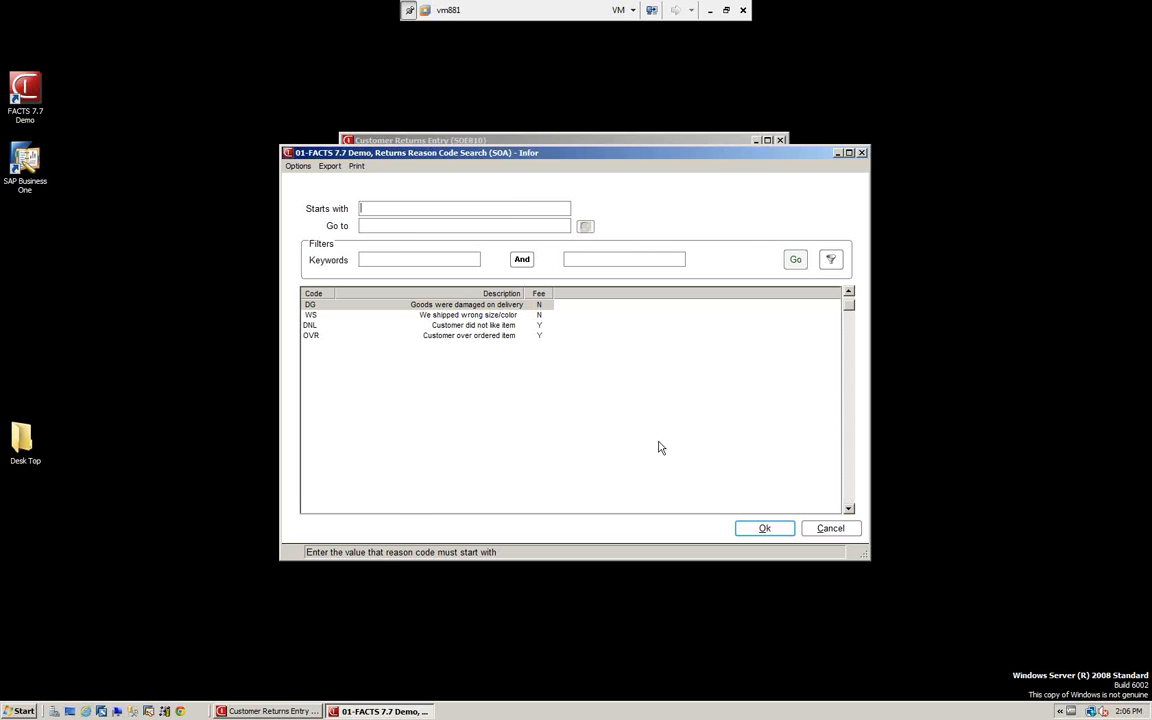
pyautogui.press('Return')
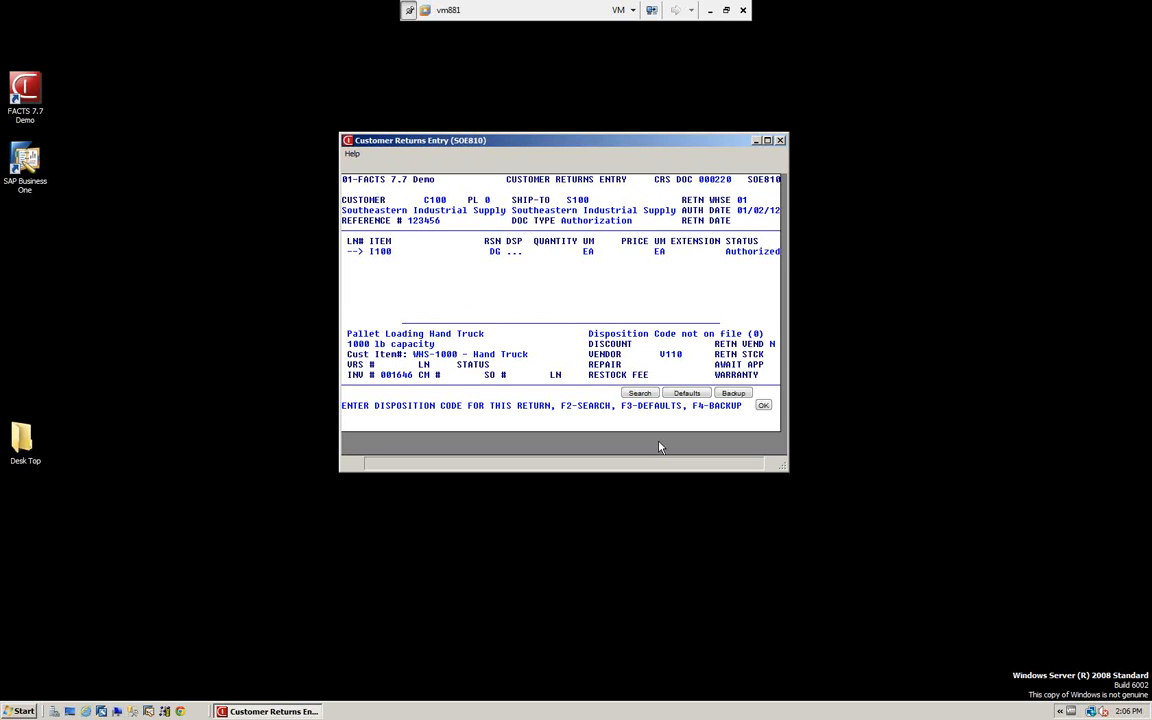
pyautogui.press('F2')
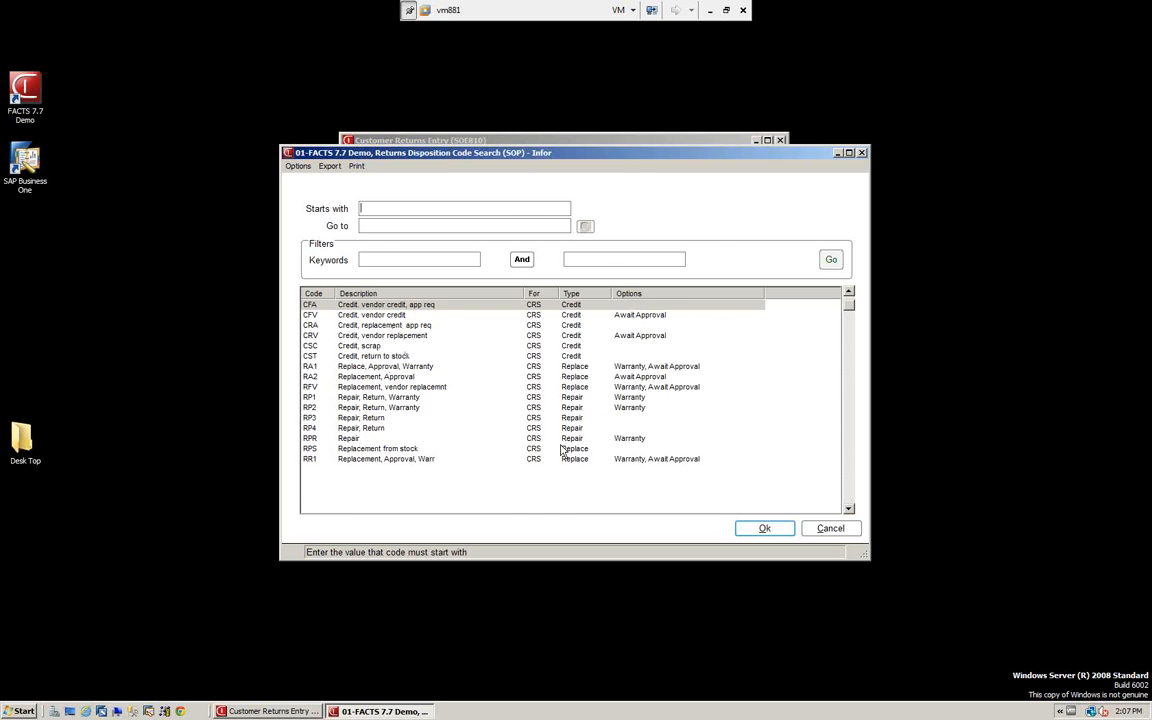
pyautogui.press('Return')
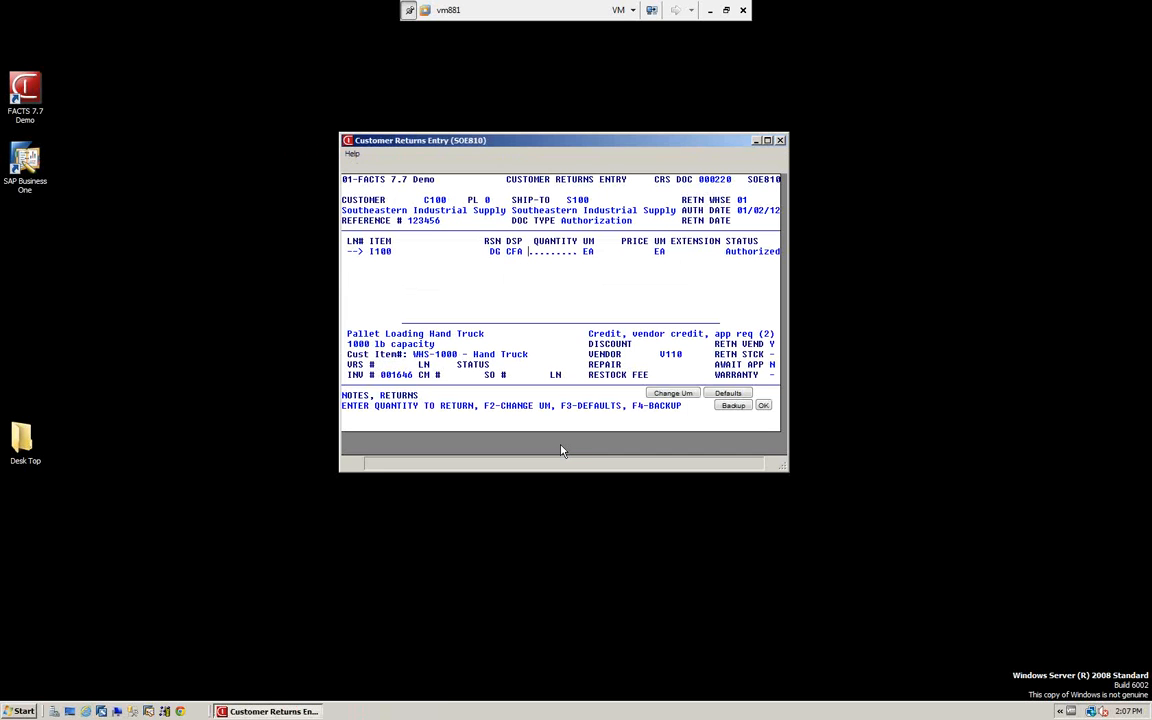
pyautogui.write('1')
pyautogui.press('Return')
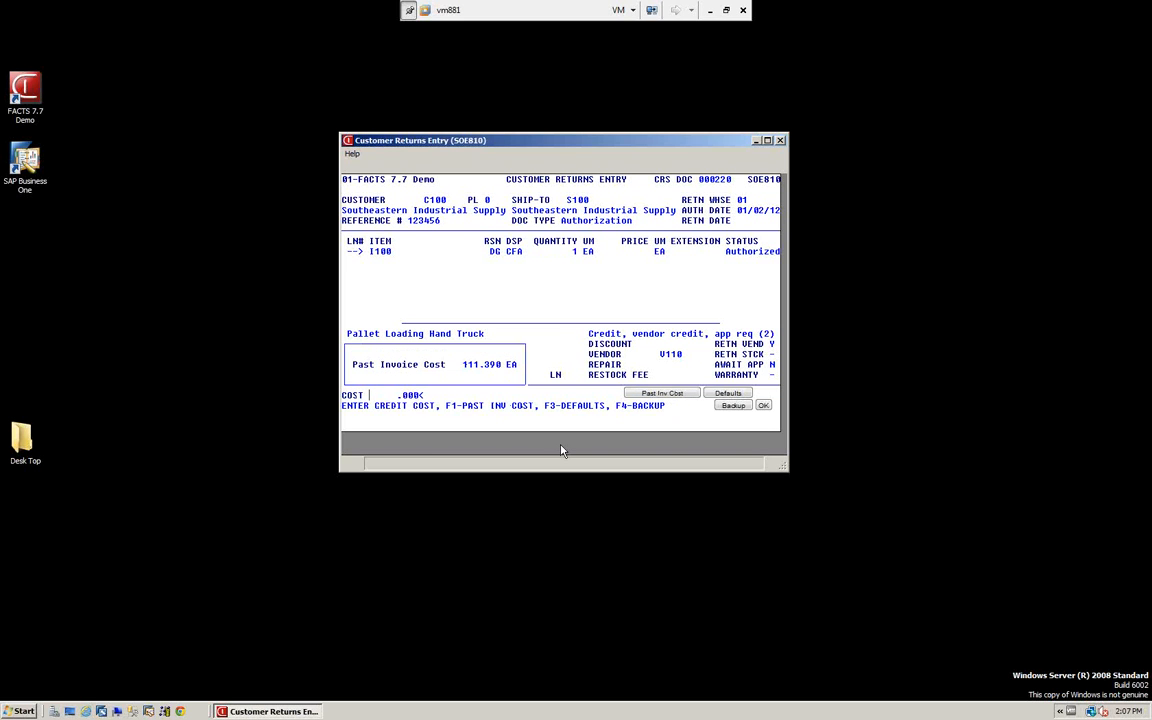
# Set the line's credit cost to 111.39, credit price to 156.25 and discount to 97.23, matching the past invoice.
pyautogui.write('111.39')
pyautogui.press('Return')
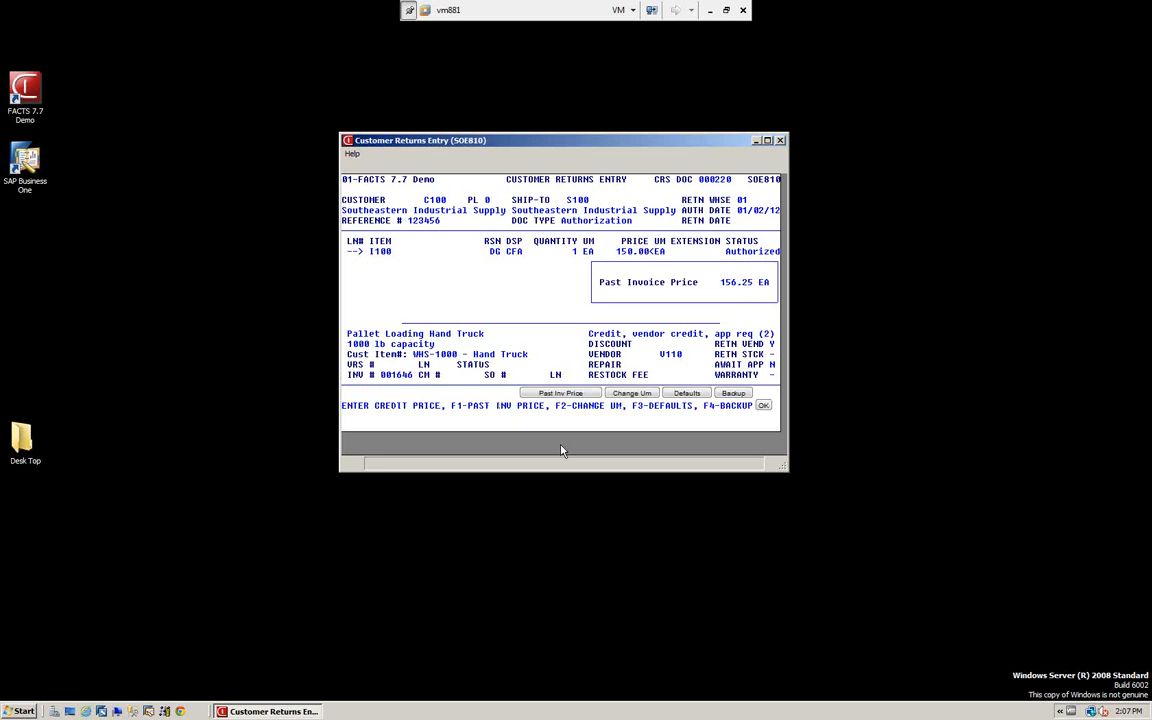
pyautogui.write('156.25')
pyautogui.press('Return')
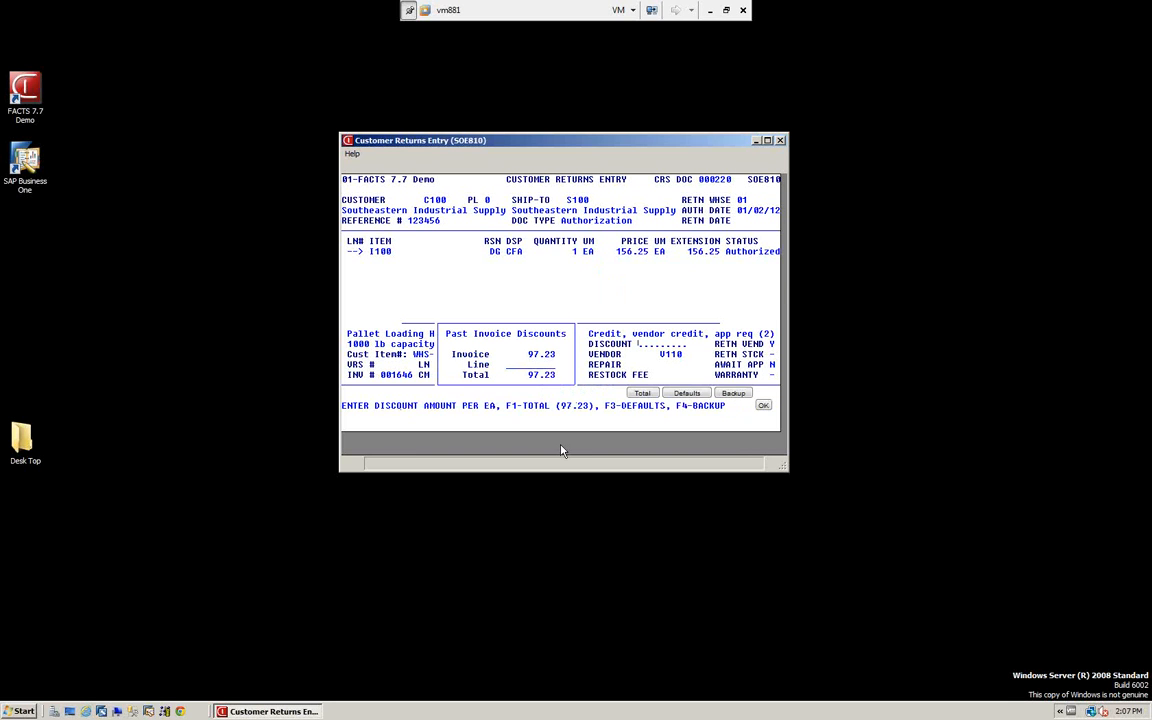
pyautogui.write('97.23')
pyautogui.press('Return')
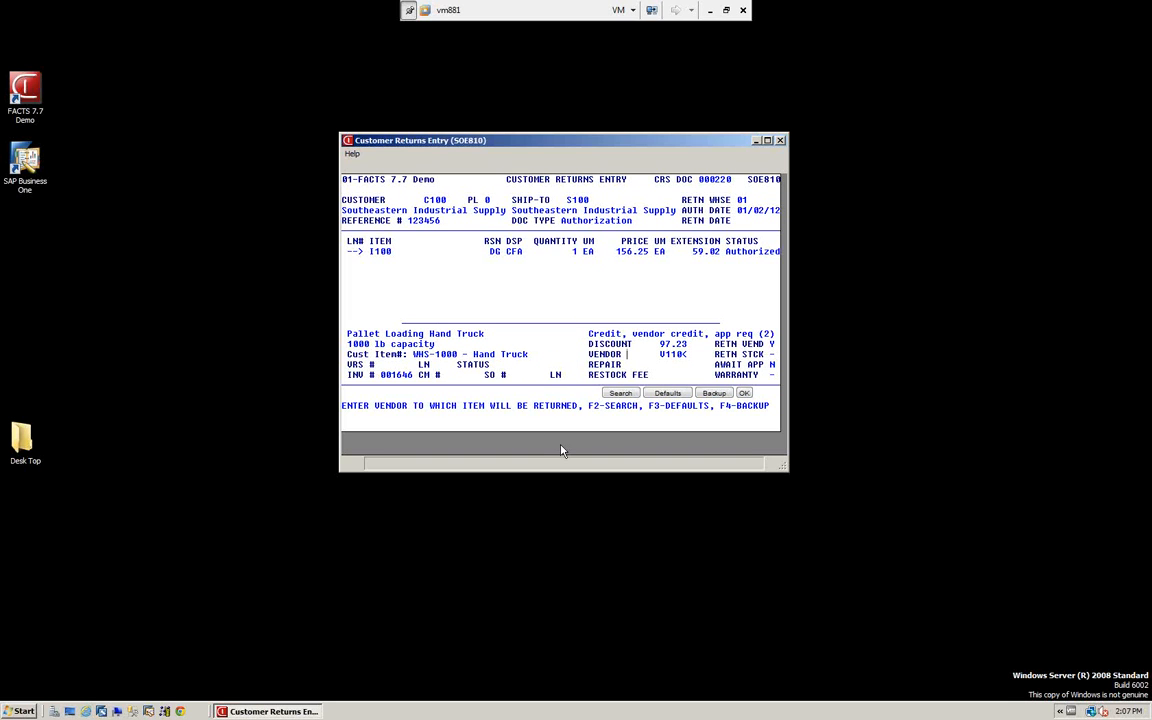
# Keep vendor V110, apply the standard restocking fee of 2.95 and accept the return line.
pyautogui.press('Return')
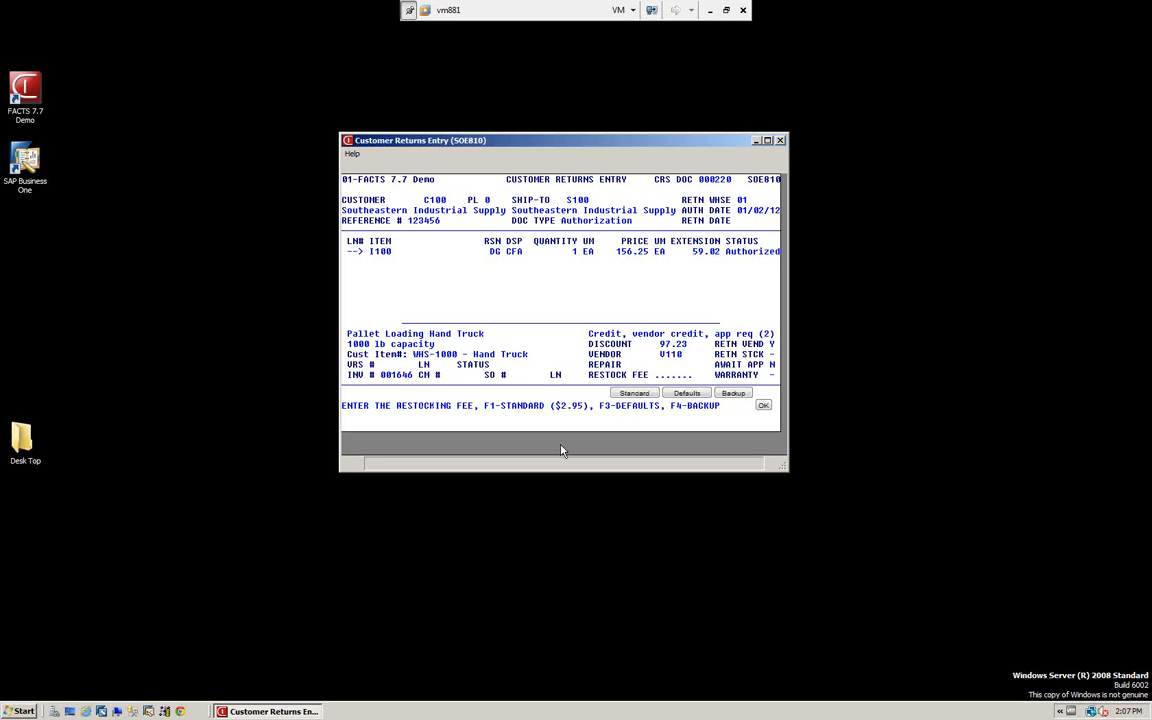
pyautogui.press('F1')
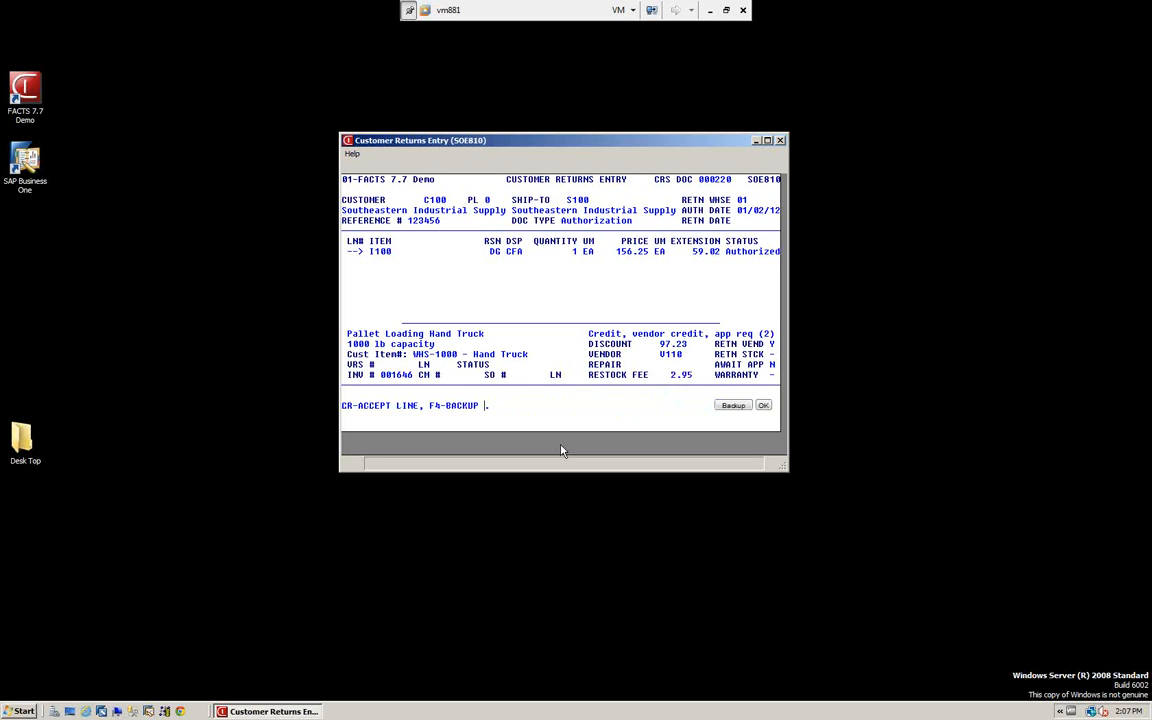
pyautogui.press('Return')
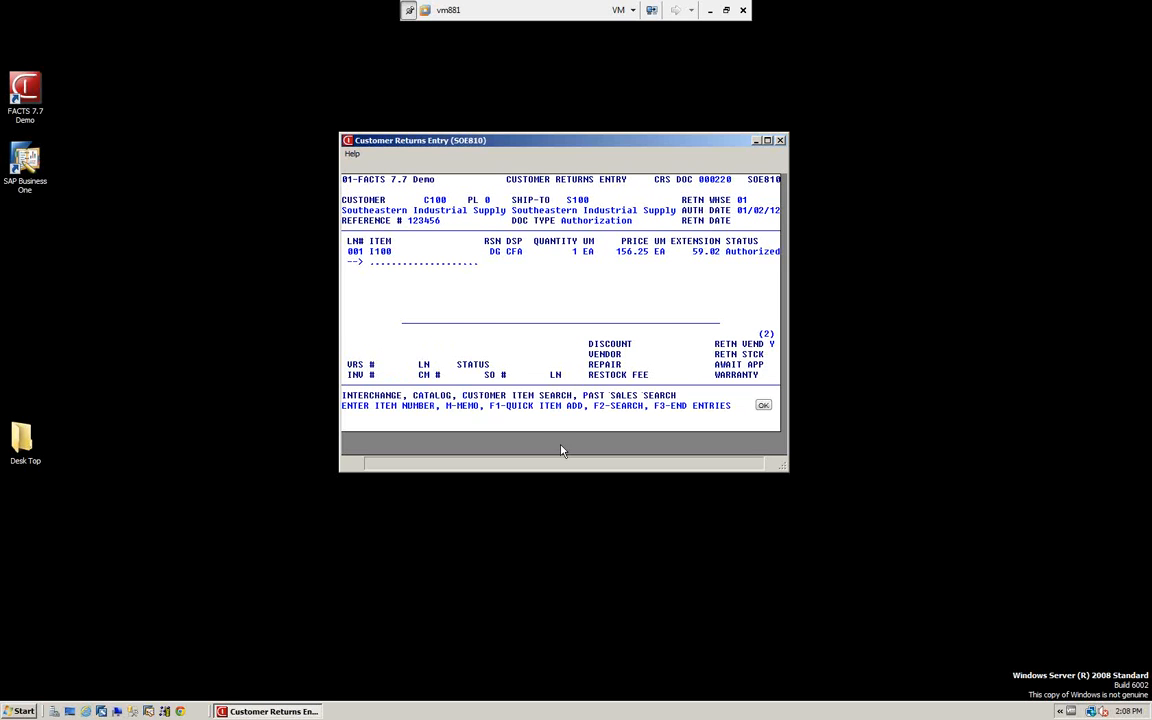
# End line entry, keeping the default document memo and the RTN customer return note.
pyautogui.press('F3')
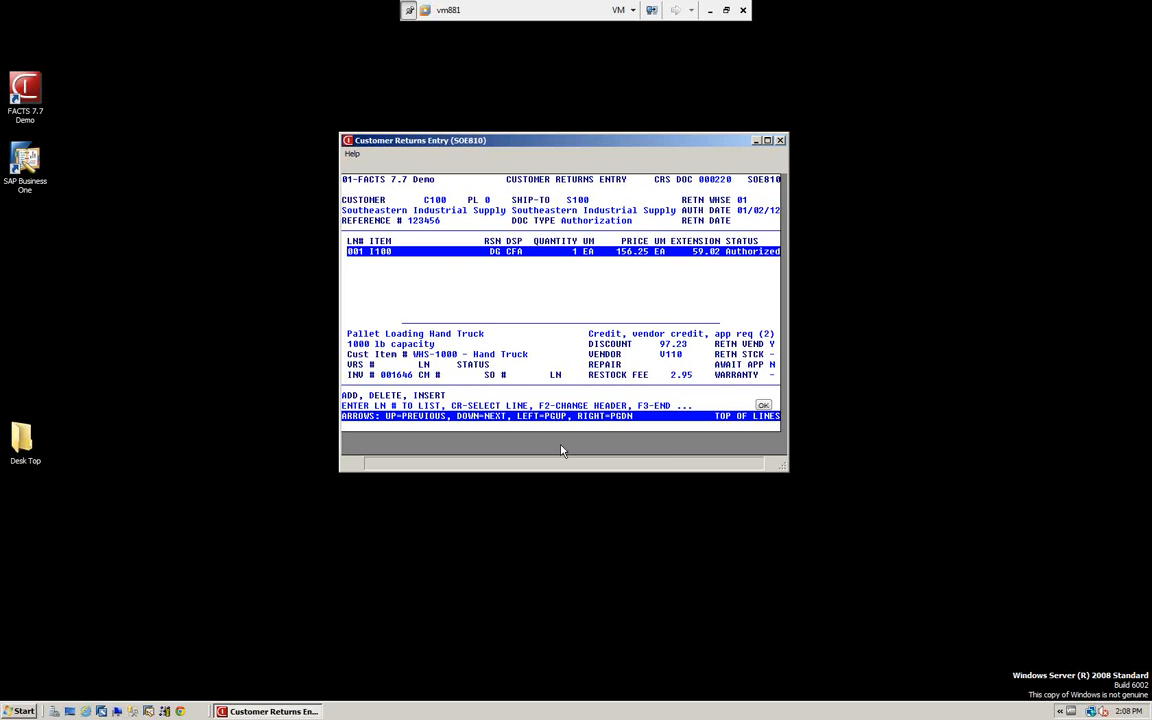
pyautogui.press('F3')
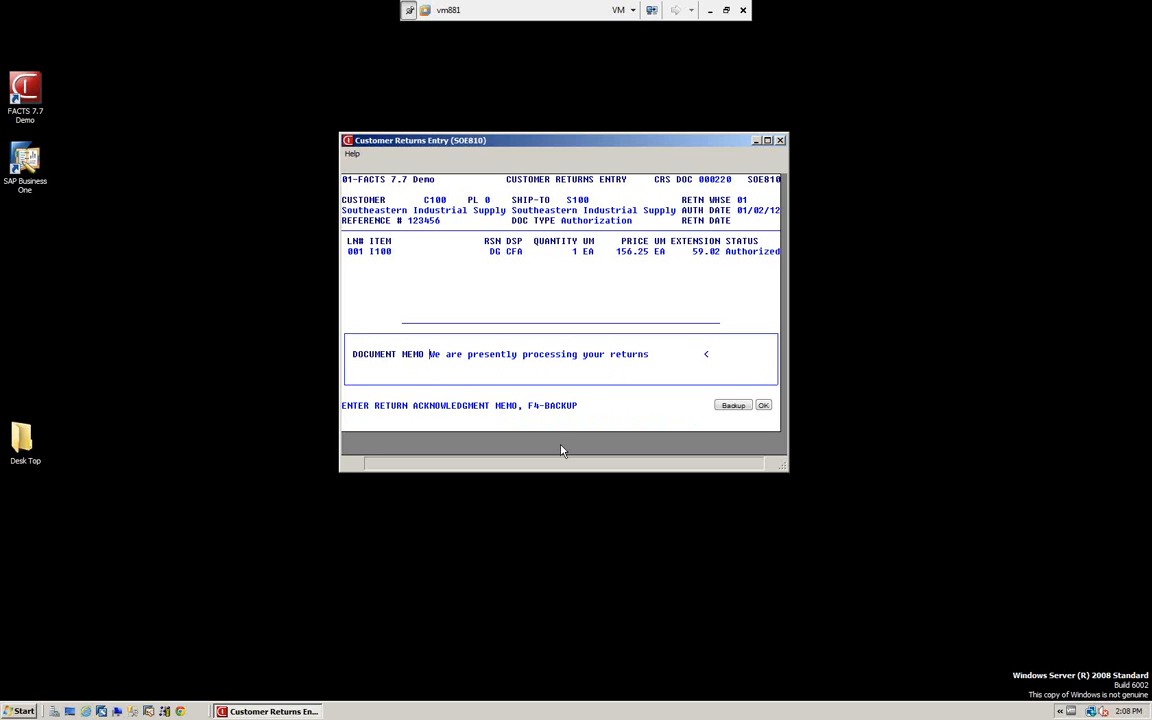
pyautogui.press('Return')
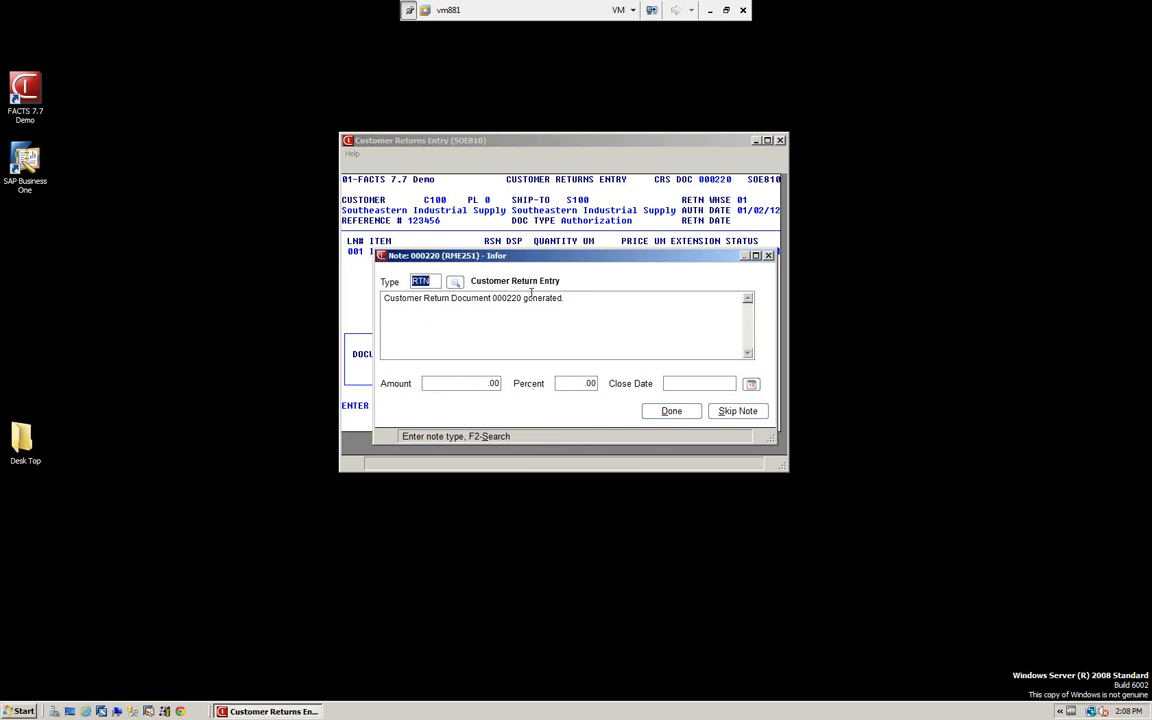
pyautogui.click(674, 414)
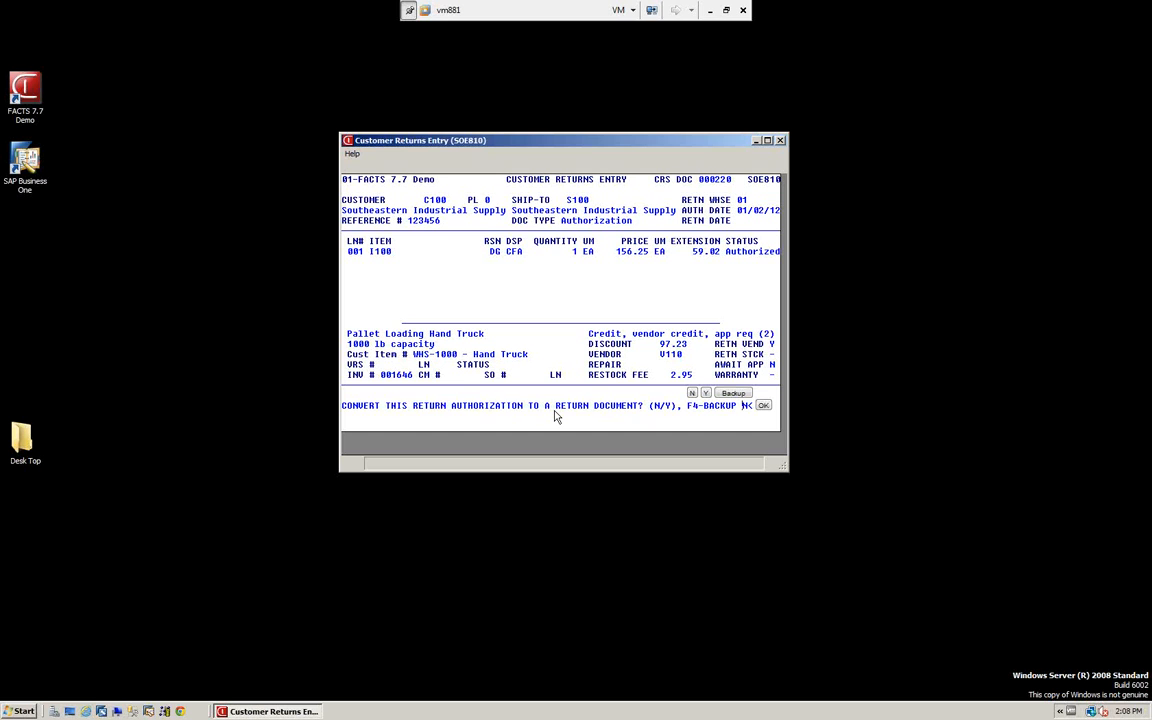
# Decline converting the authorization to a return document and try to print the returns authorization.
pyautogui.press('Return')
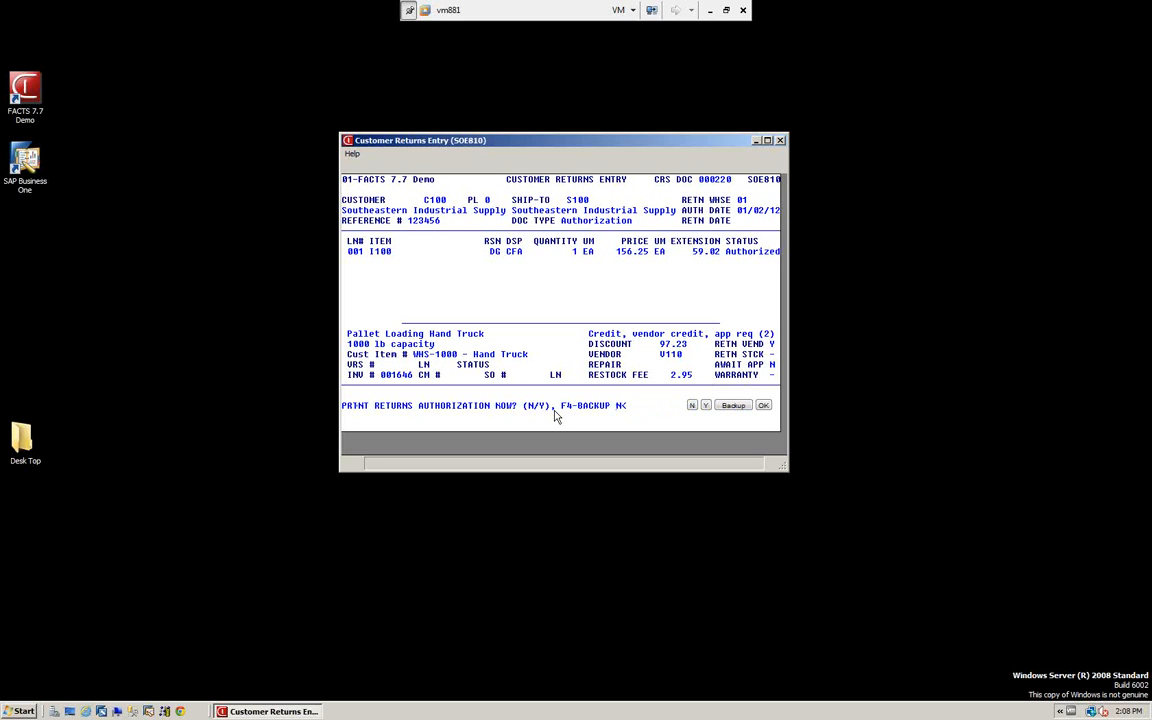
pyautogui.write('Y')
pyautogui.press('Return')
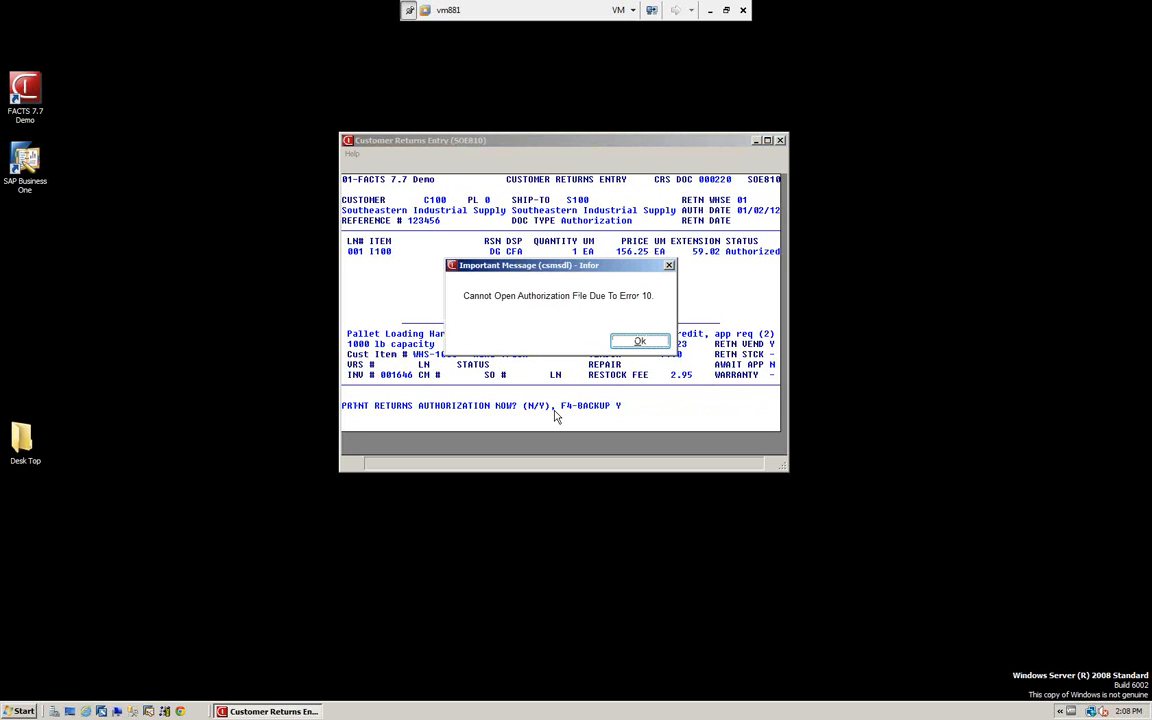
# Dismiss the print error, reopen Customer Returns Entry and recall the newly created authorization from the open CRS document search.
pyautogui.click(638, 342)
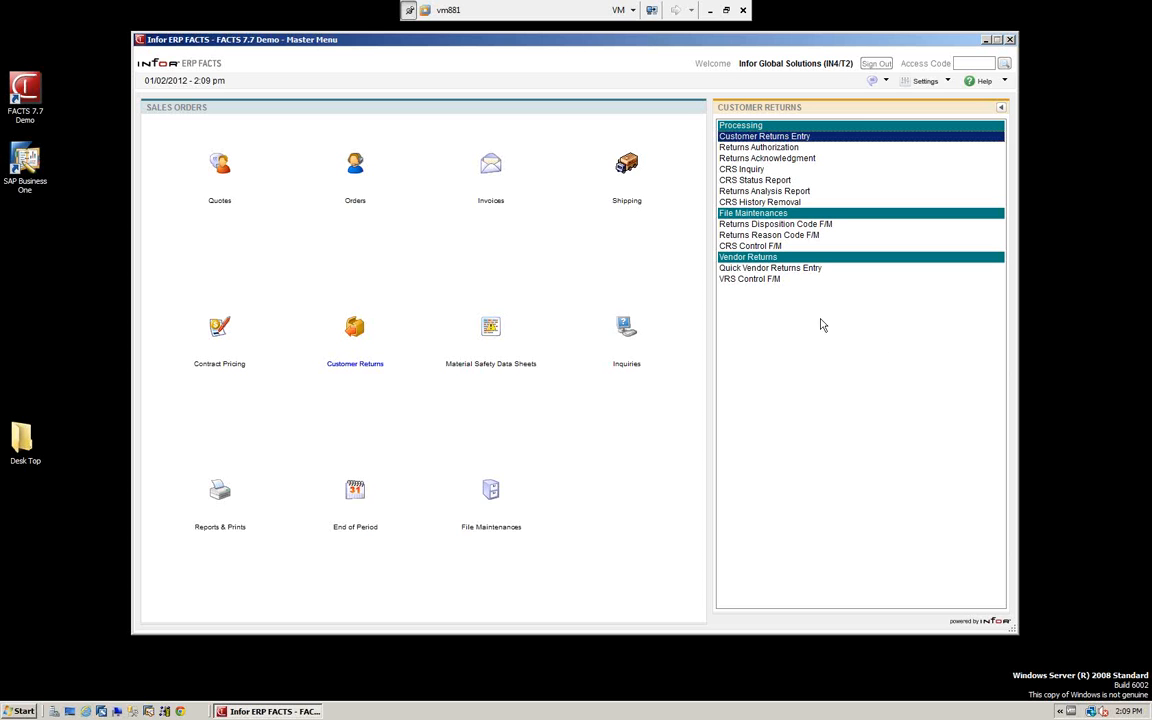
pyautogui.click(782, 149)
pyautogui.doubleClick(777, 138)
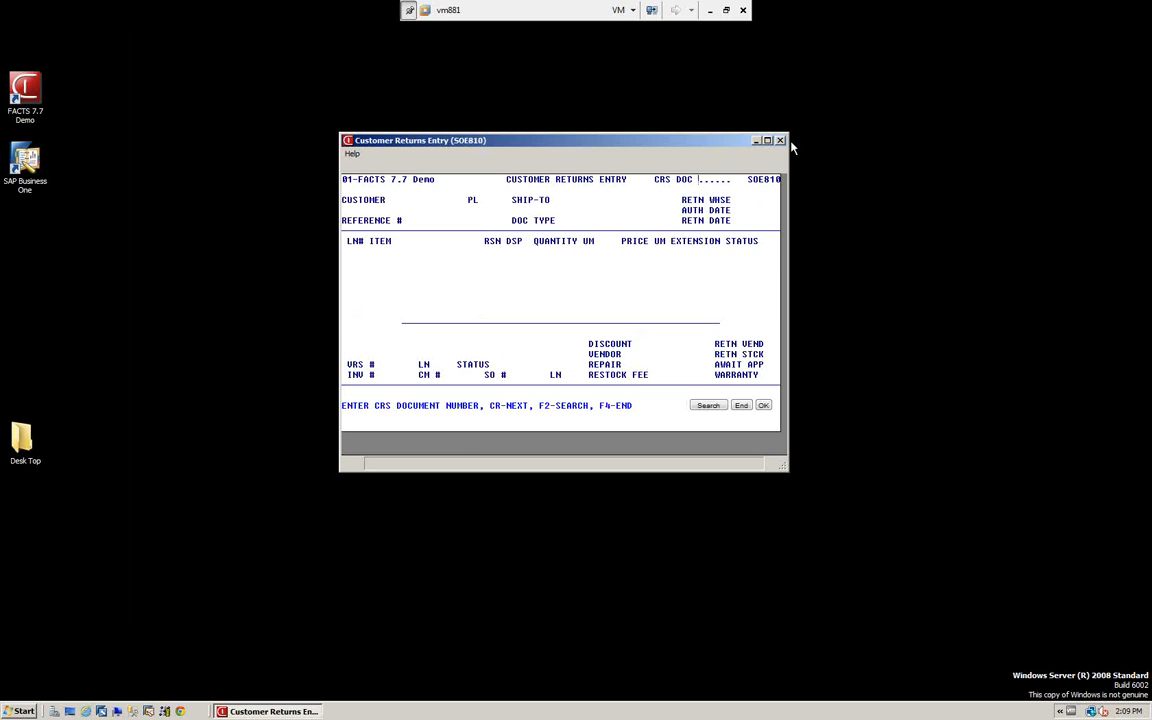
pyautogui.press('F2')
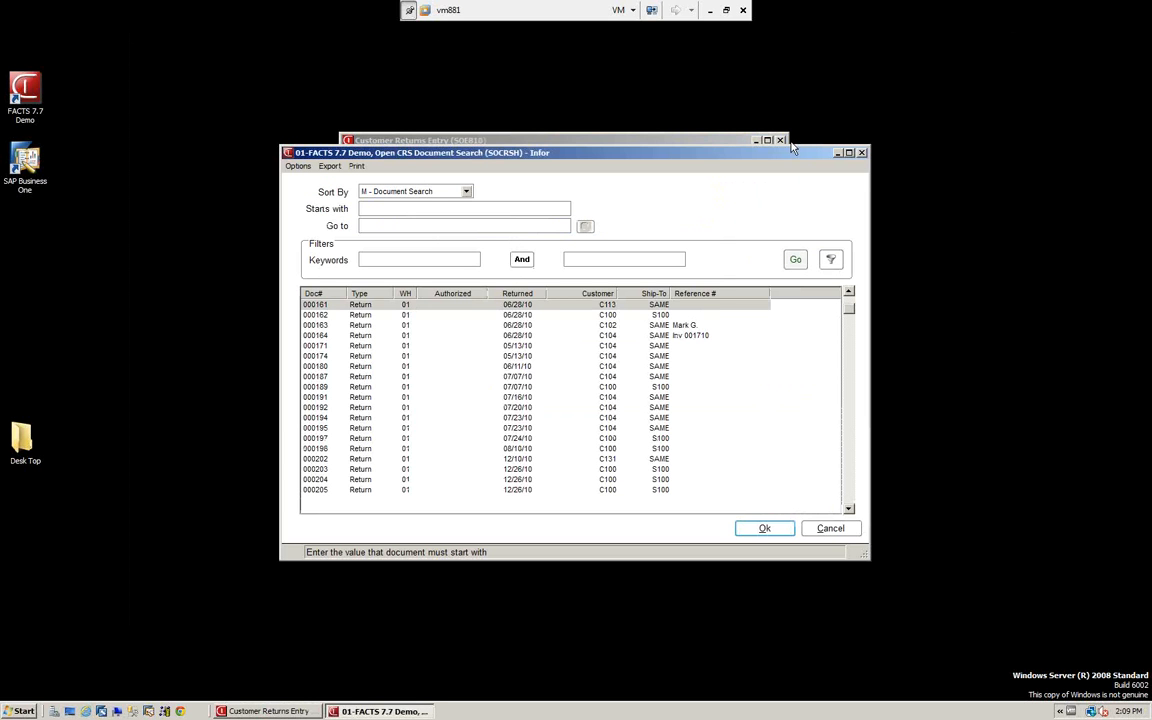
pyautogui.moveTo(851, 313); pyautogui.dragTo(851, 465)
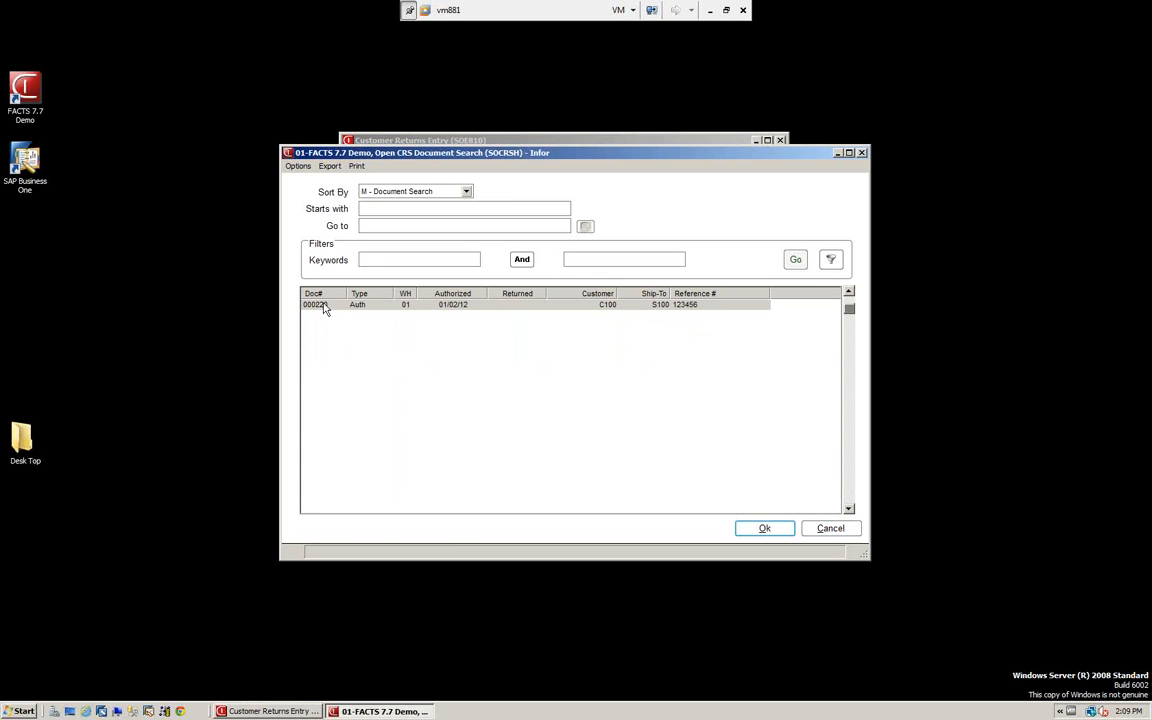
pyautogui.click(760, 532)
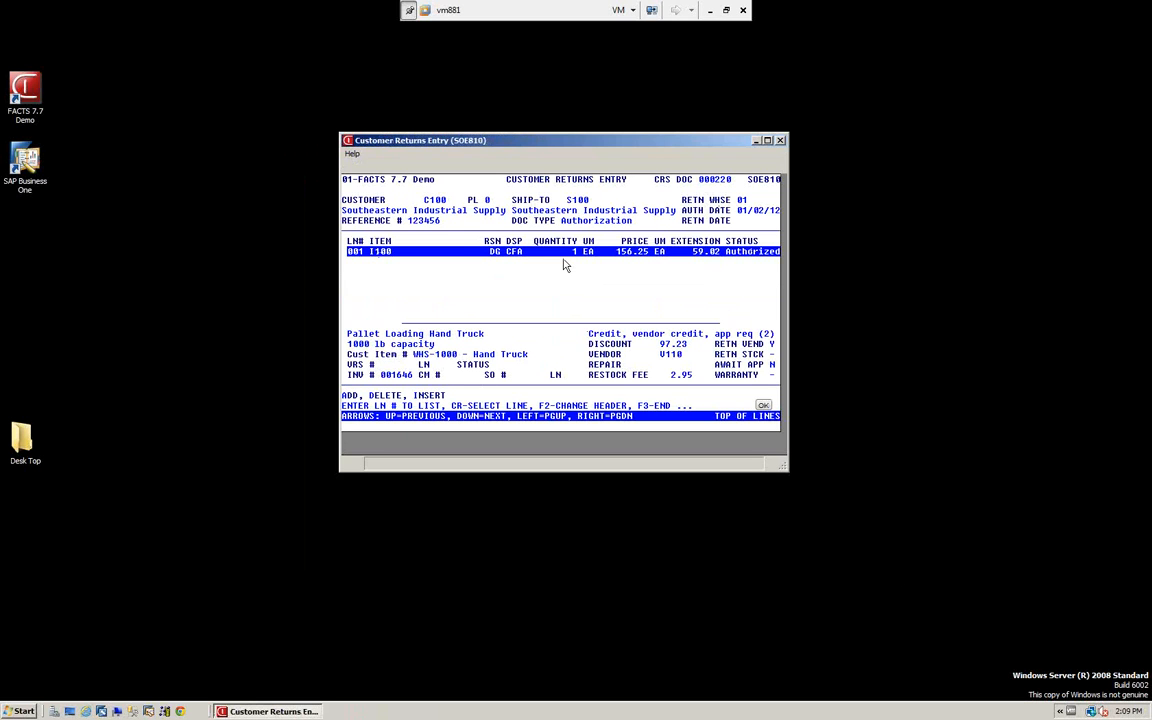
# End line entry, keep the default memo and RTN note, and convert the authorization to a return document.
pyautogui.press('F3')
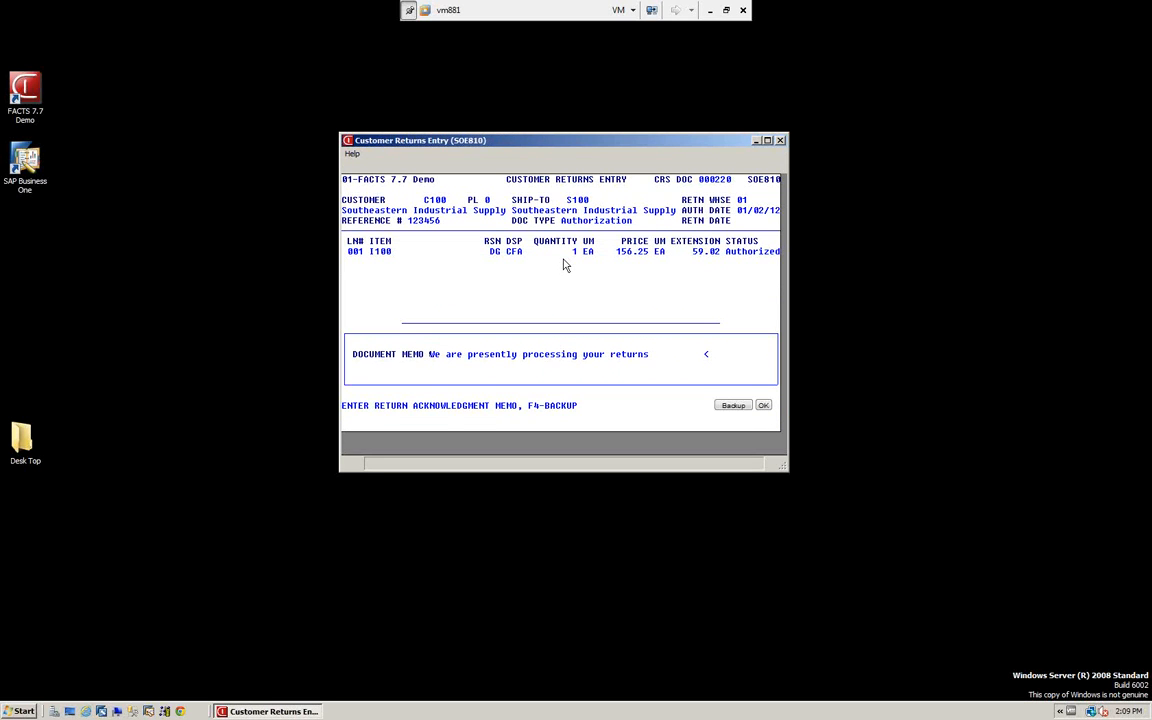
pyautogui.press('Return')
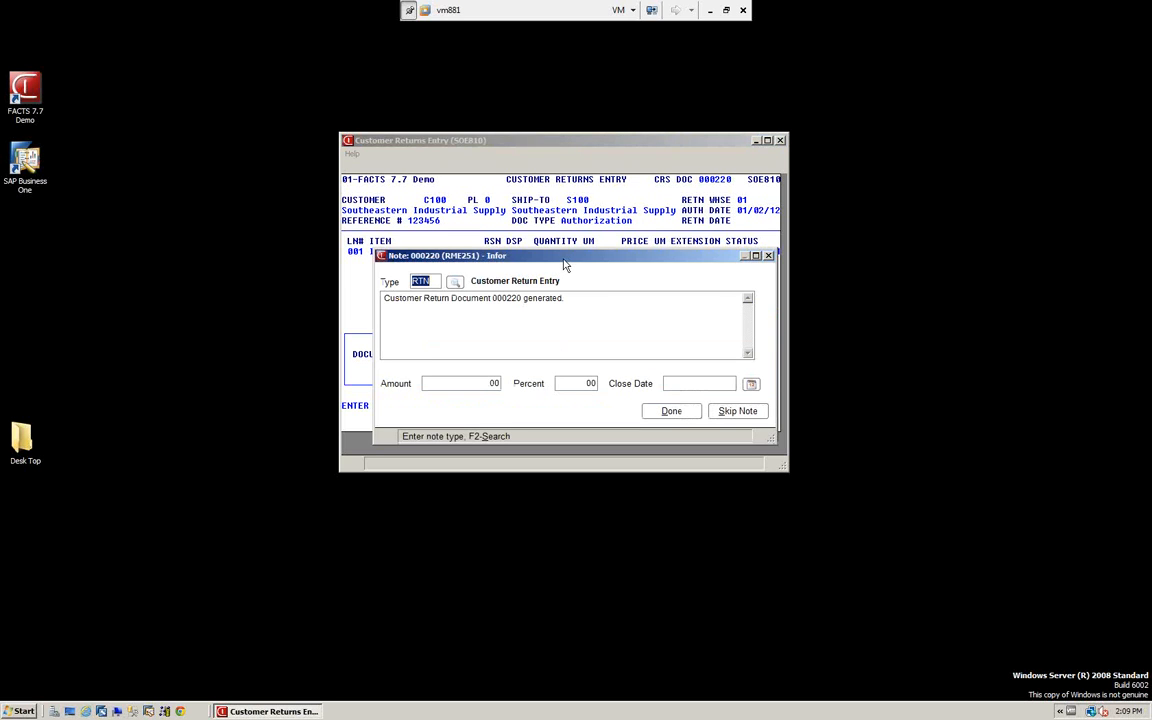
pyautogui.click(670, 412)
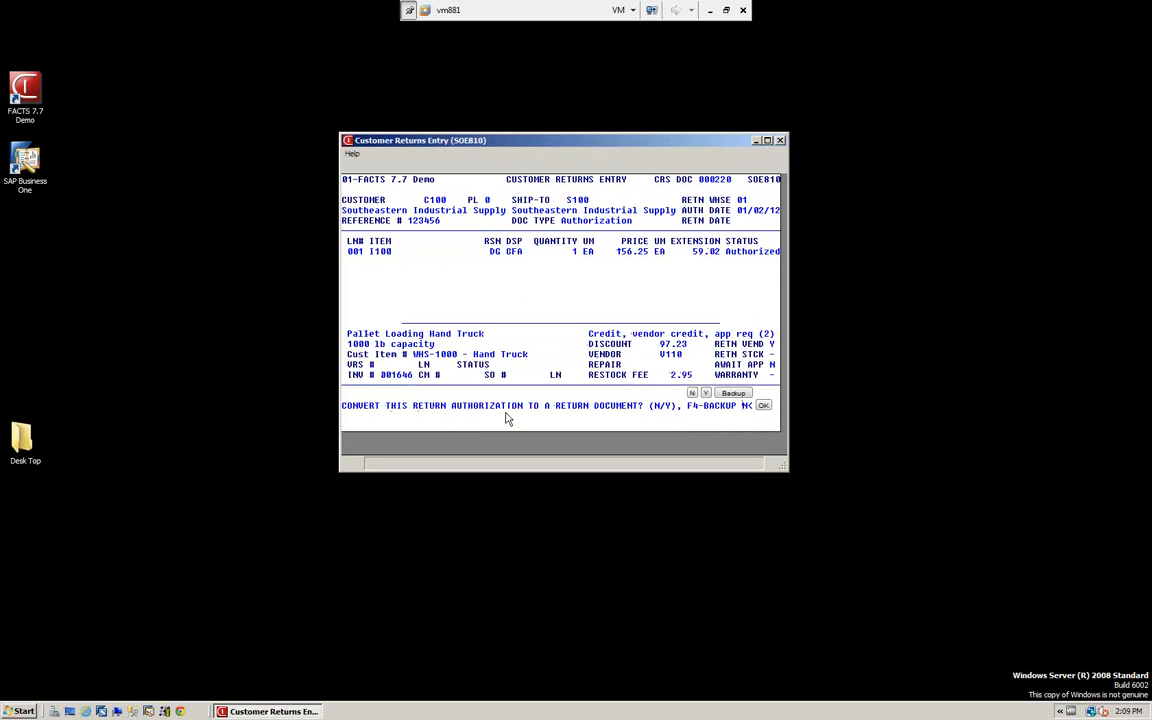
pyautogui.write('Y')
pyautogui.press('Return')
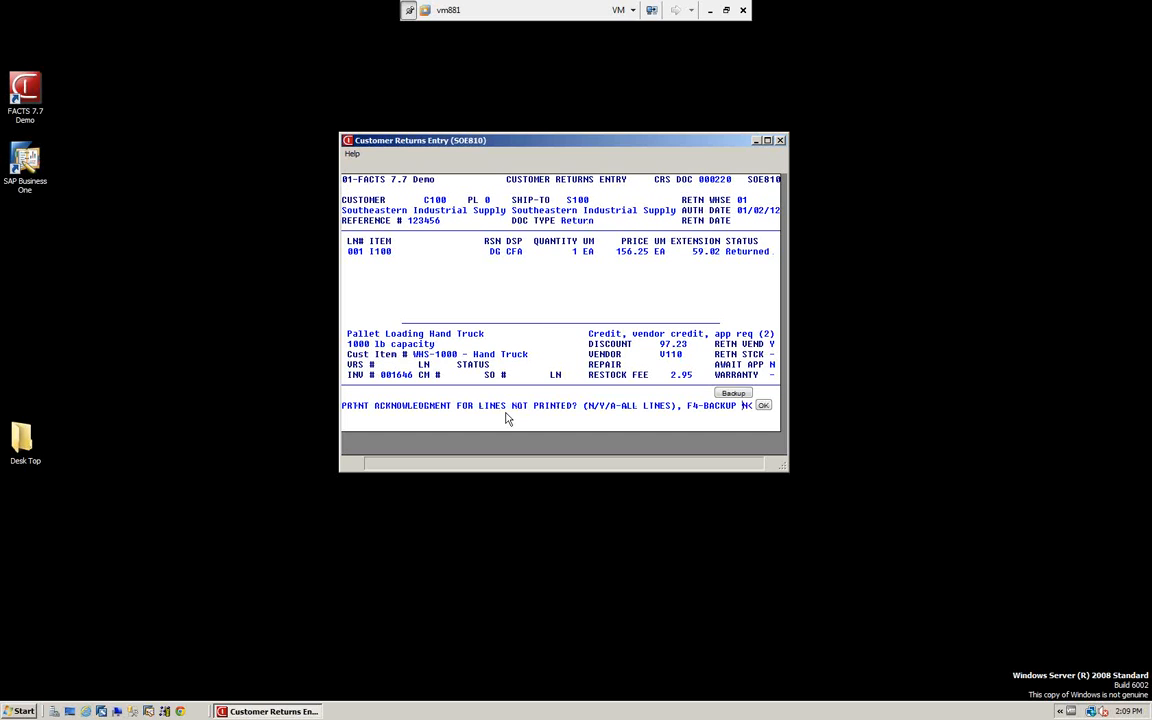
# Print the returns acknowledgment for the lines not yet printed, using the Print to file option.
pyautogui.write('Y')
pyautogui.press('Return')
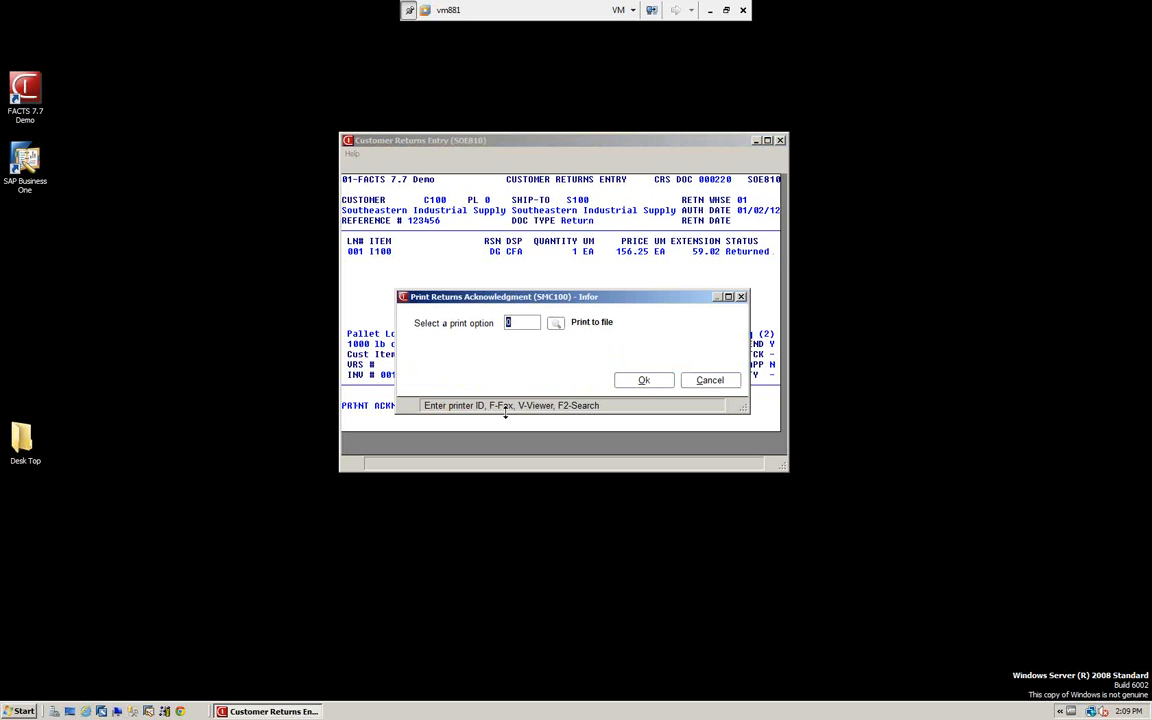
pyautogui.click(648, 382)
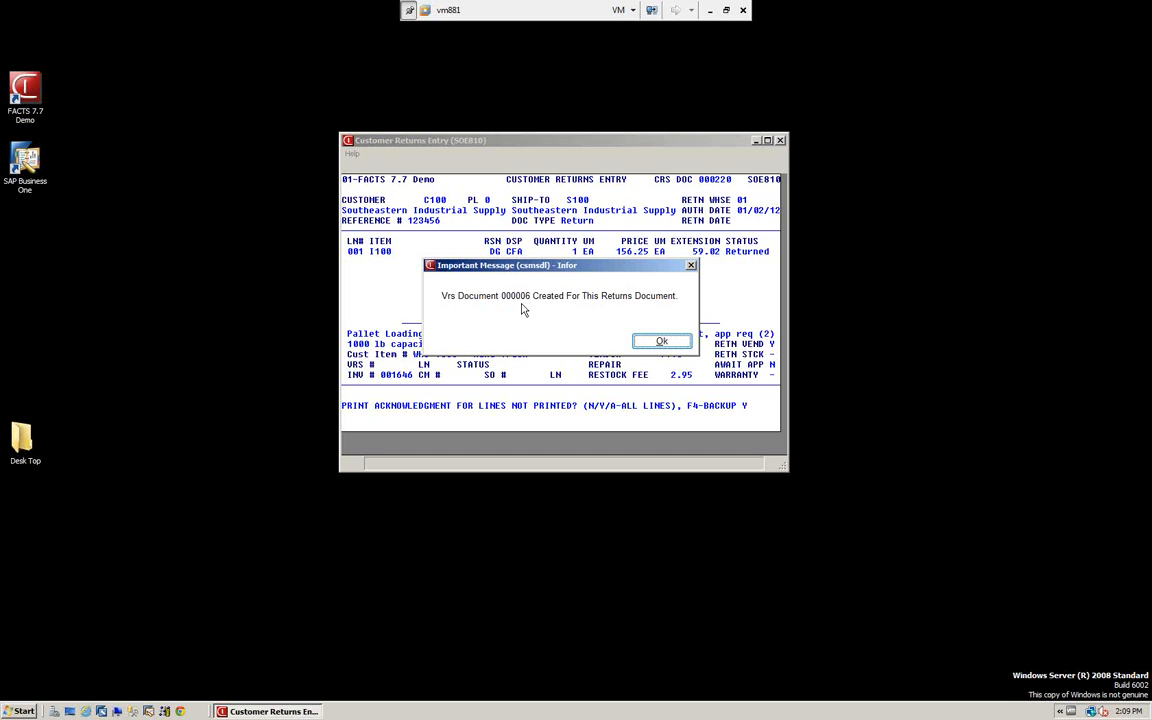
pyautogui.click(662, 343)
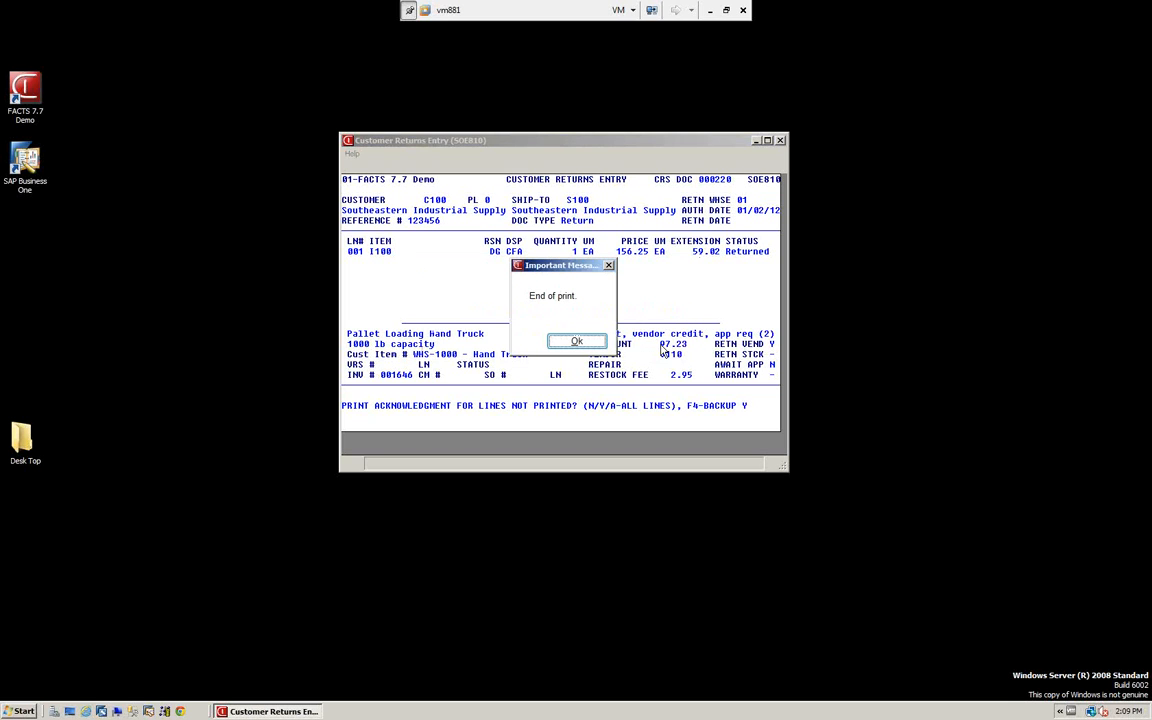
pyautogui.click(580, 343)
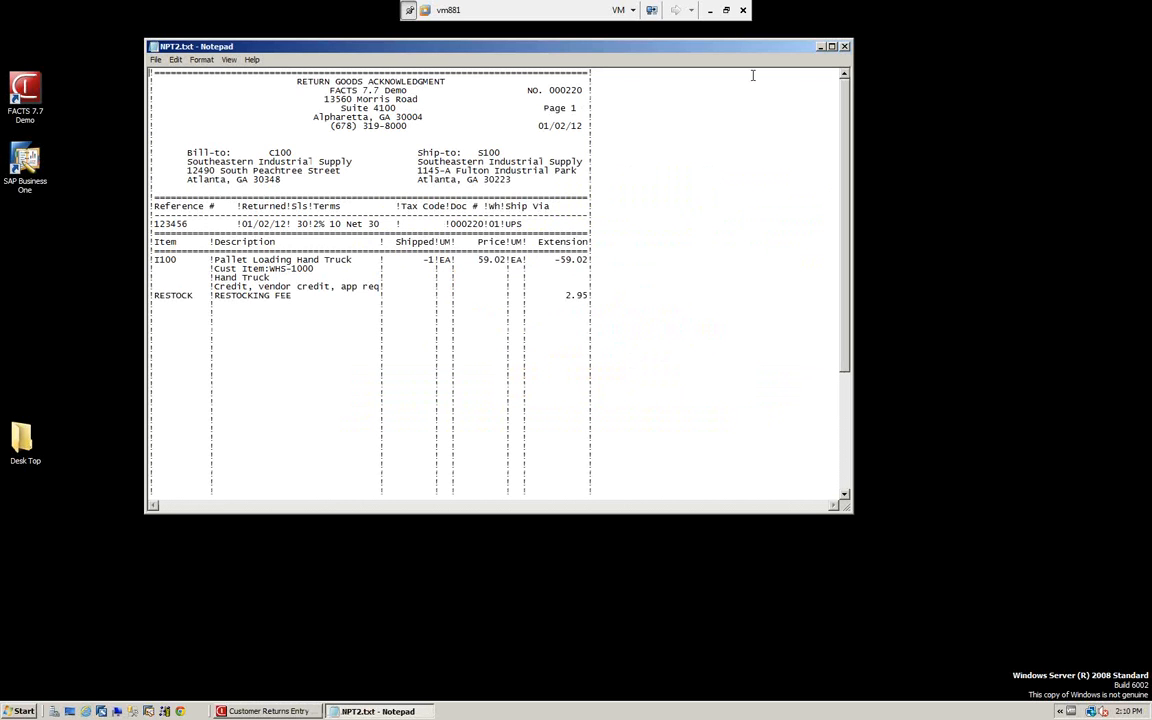
# Review the return goods acknowledgment's item and restocking fee lines, close it and leave Customer Returns Entry.
pyautogui.scroll(-3, 495, 324)
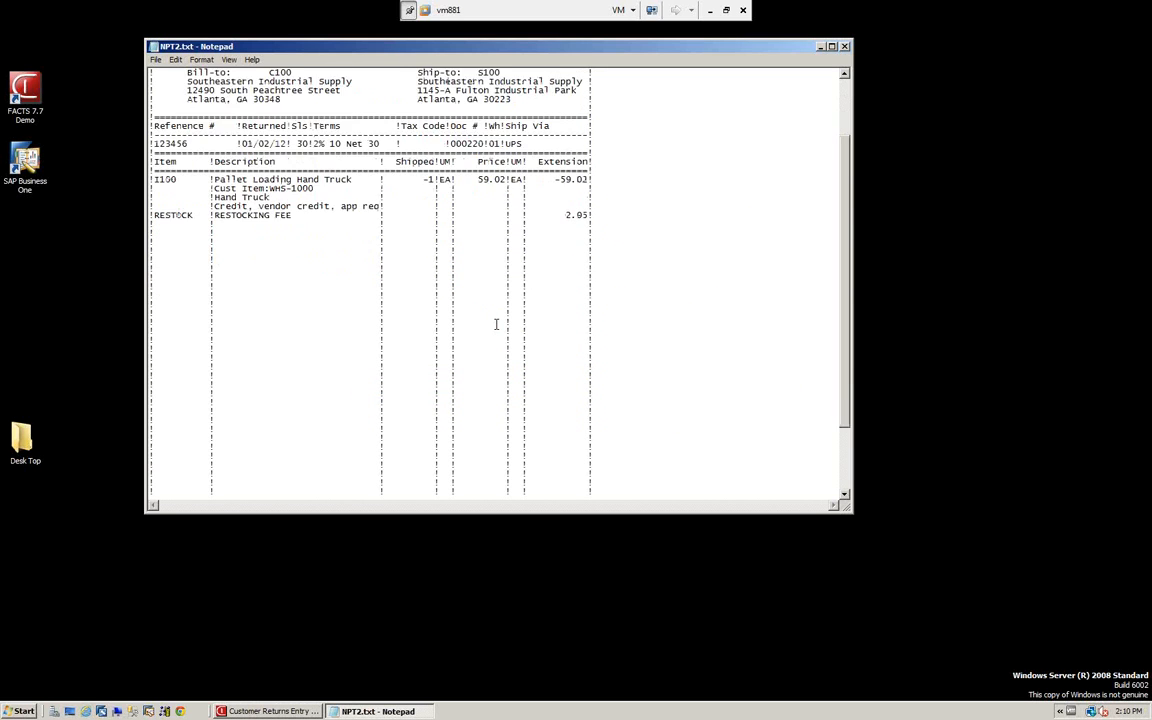
pyautogui.scroll(3, 495, 324)
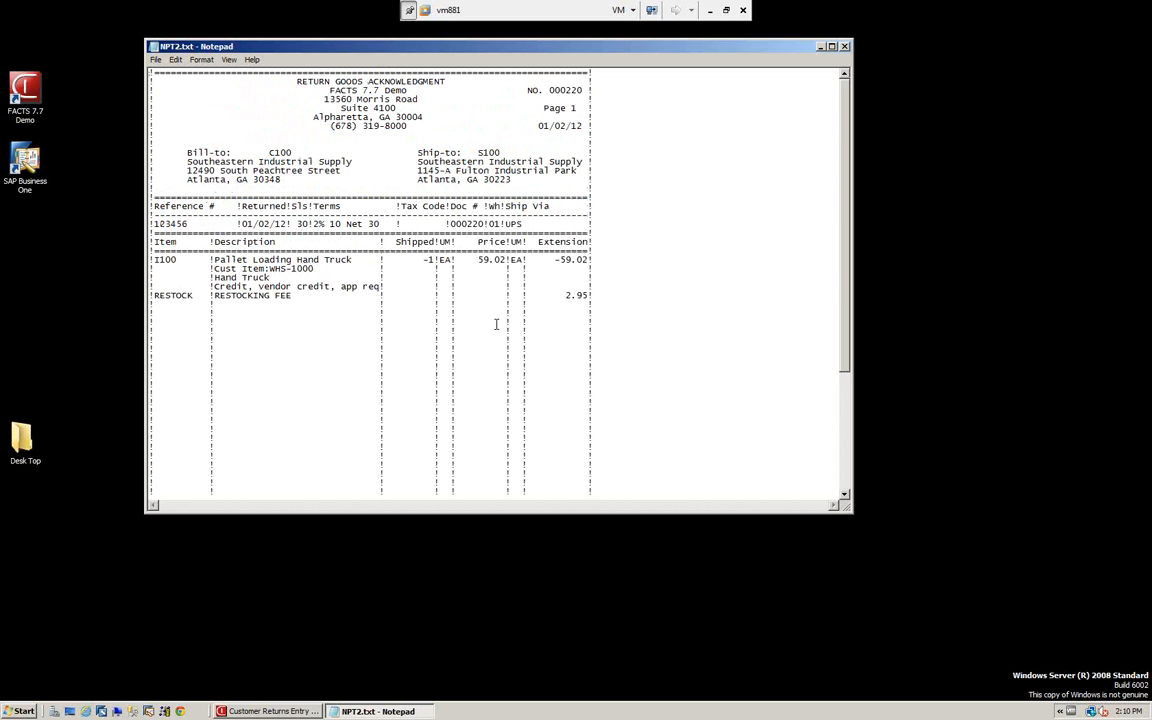
pyautogui.click(845, 47)
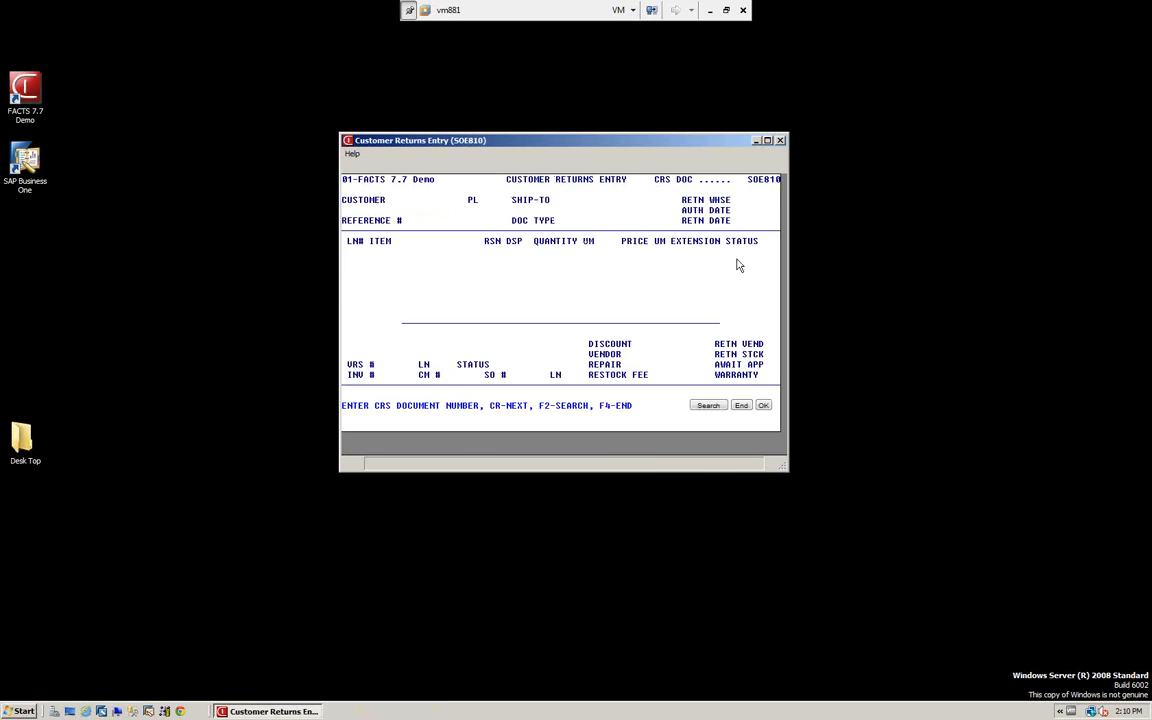
pyautogui.press('F4')
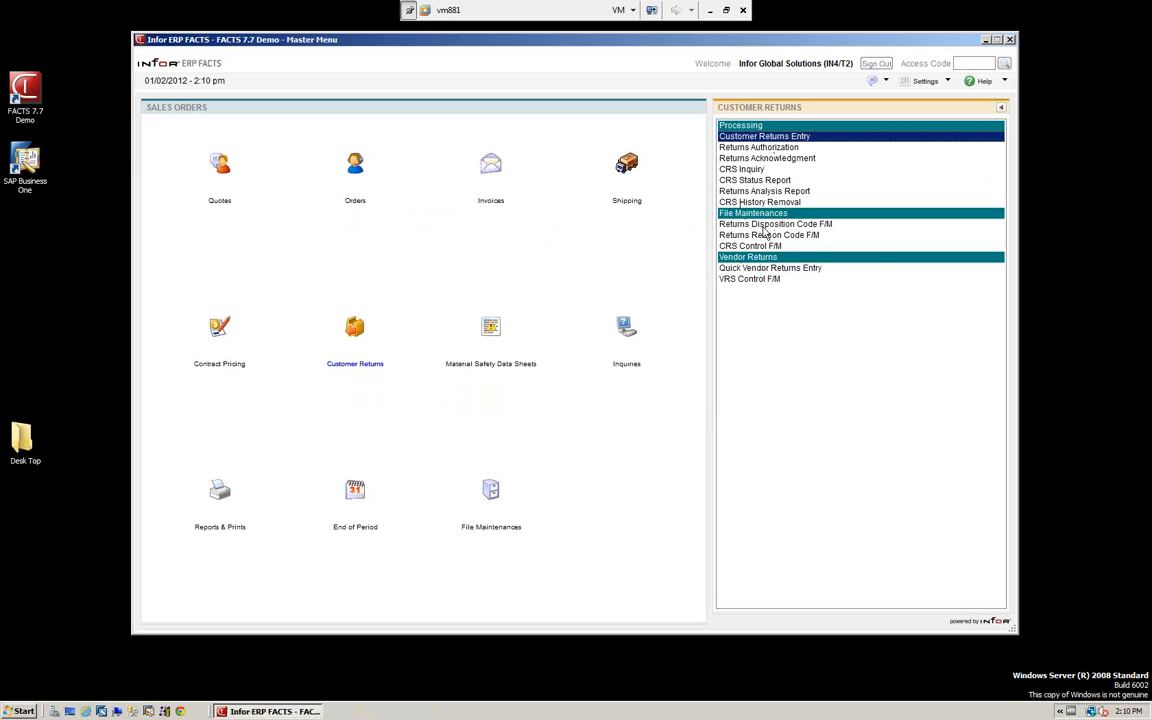
# Look up disposition code CFA in Returns Disposition Code F/M and examine its vendor, stock and G/L settings.
pyautogui.click(764, 226)
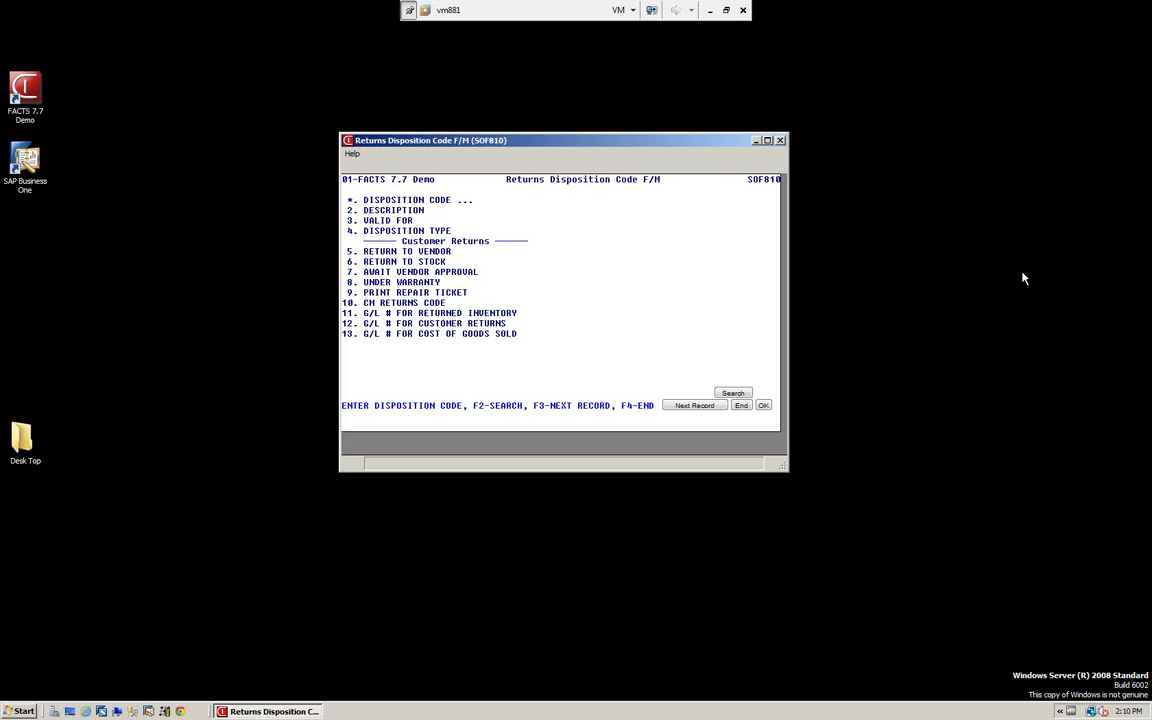
pyautogui.press('F2')
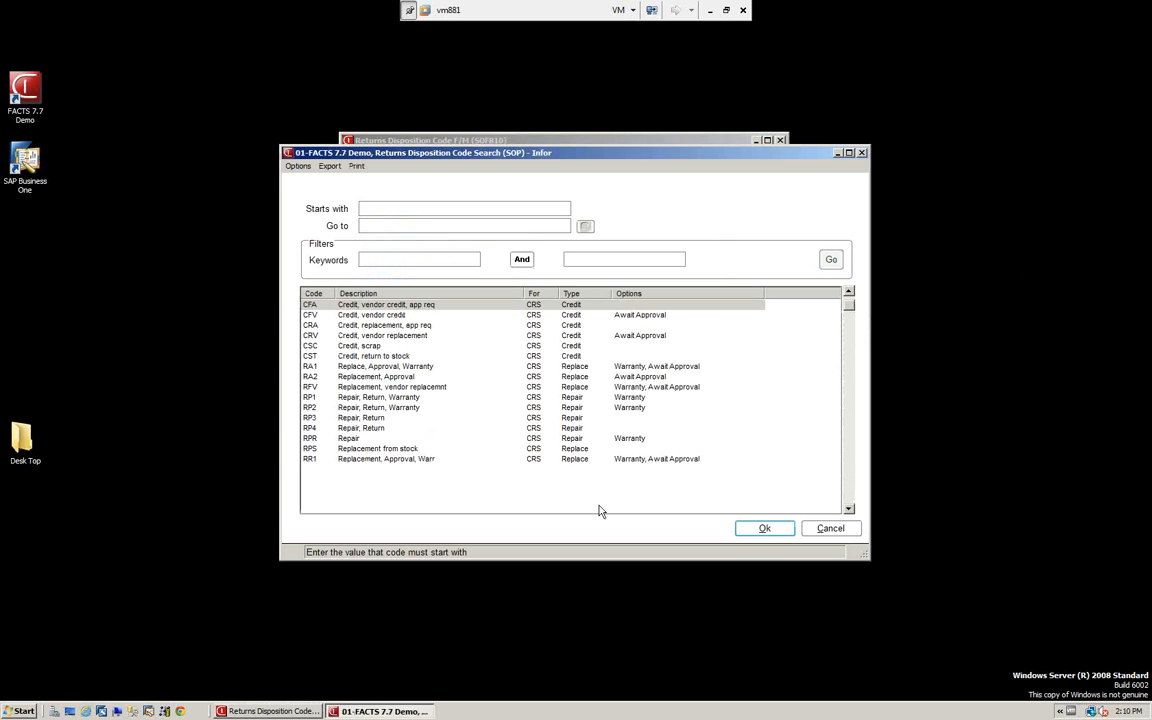
pyautogui.click(758, 533)
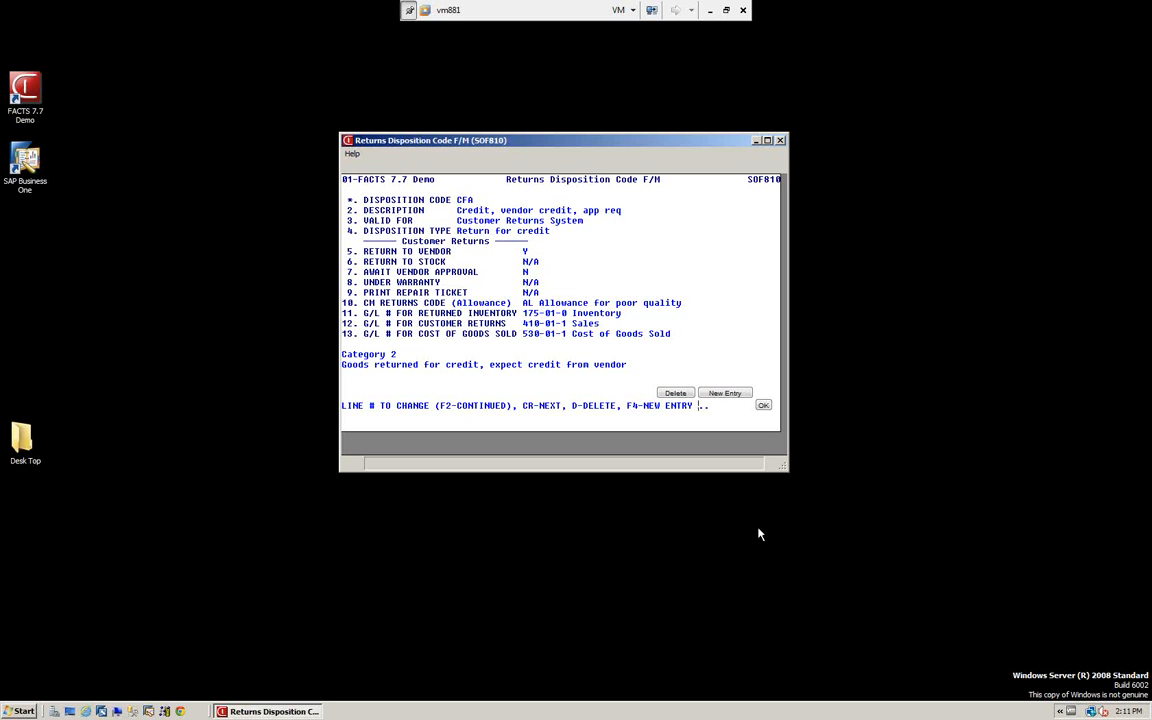
pyautogui.press('Return')
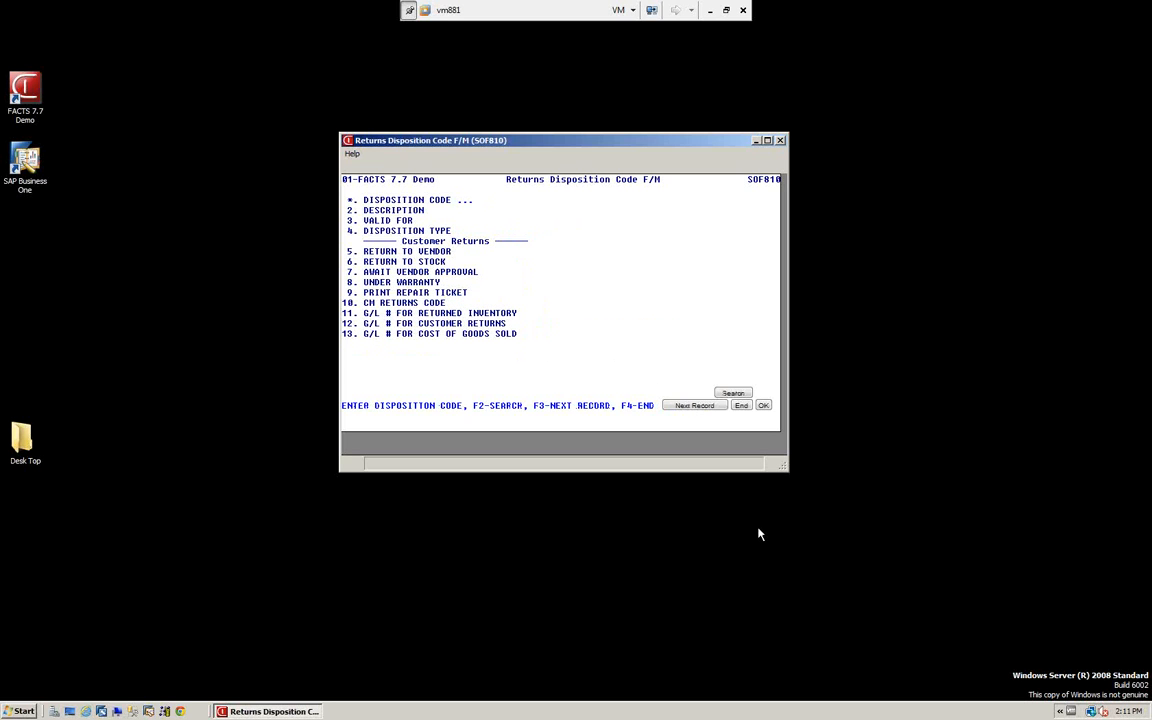
# Look up disposition code RA1, examine its replacement, approval and warranty settings, and leave the disposition code maintenance.
pyautogui.press('F2')
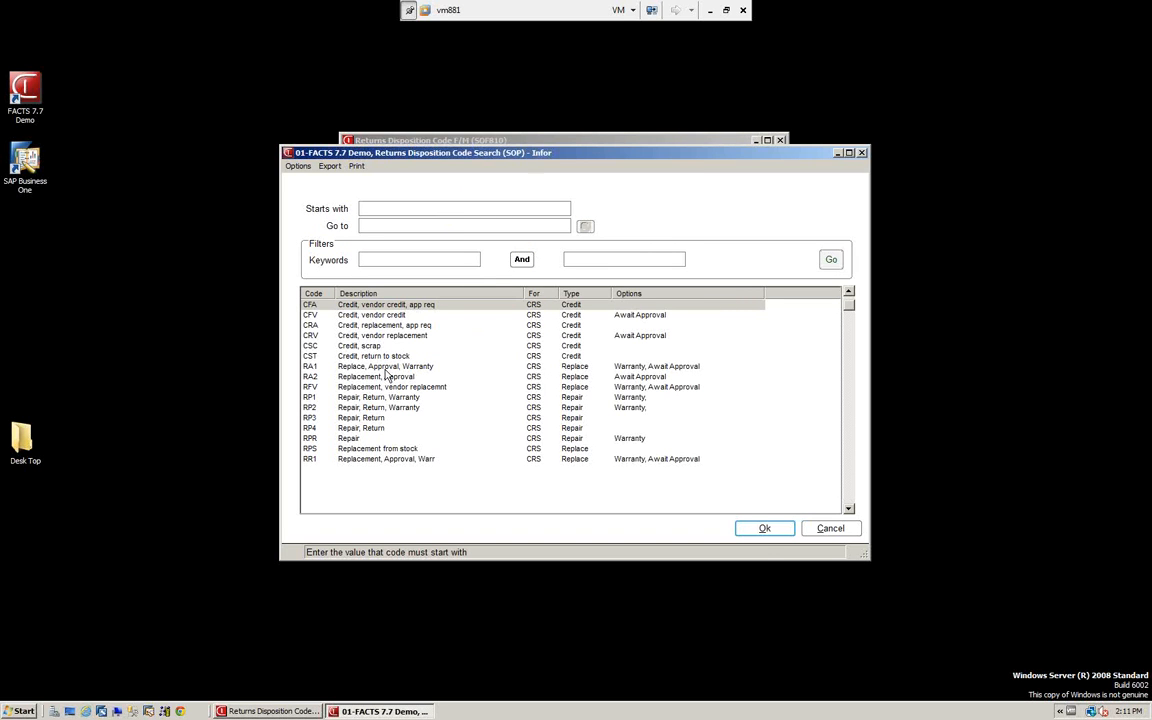
pyautogui.click(540, 366)
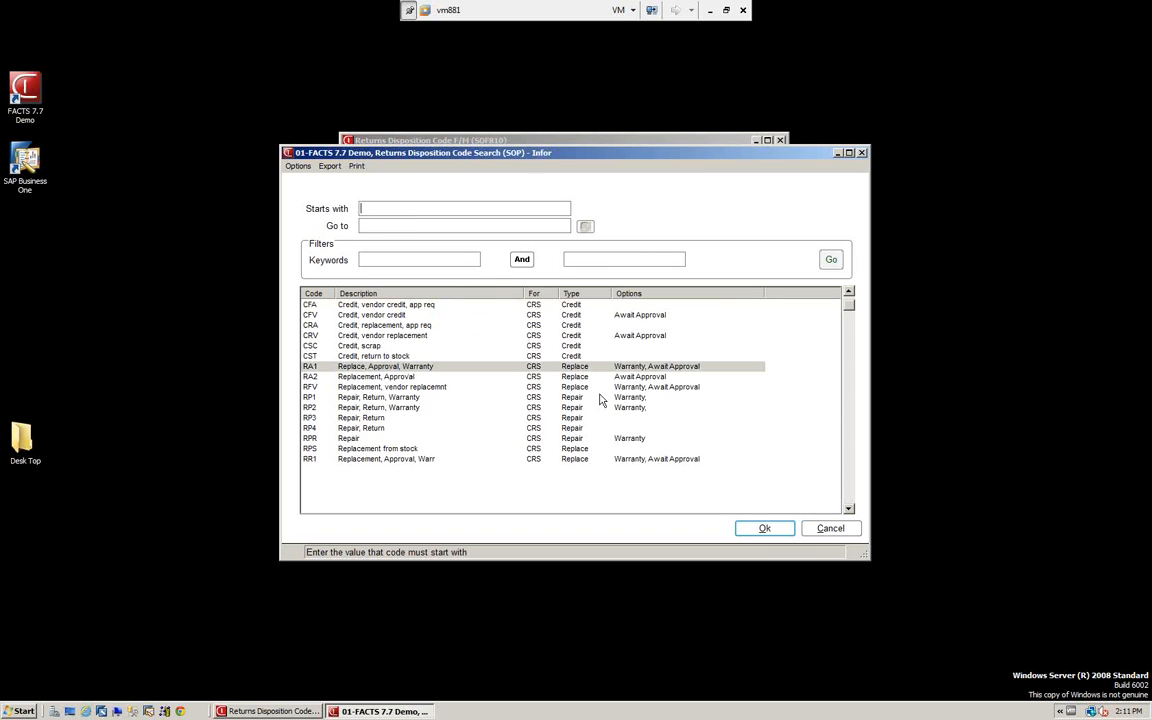
pyautogui.click(765, 528)
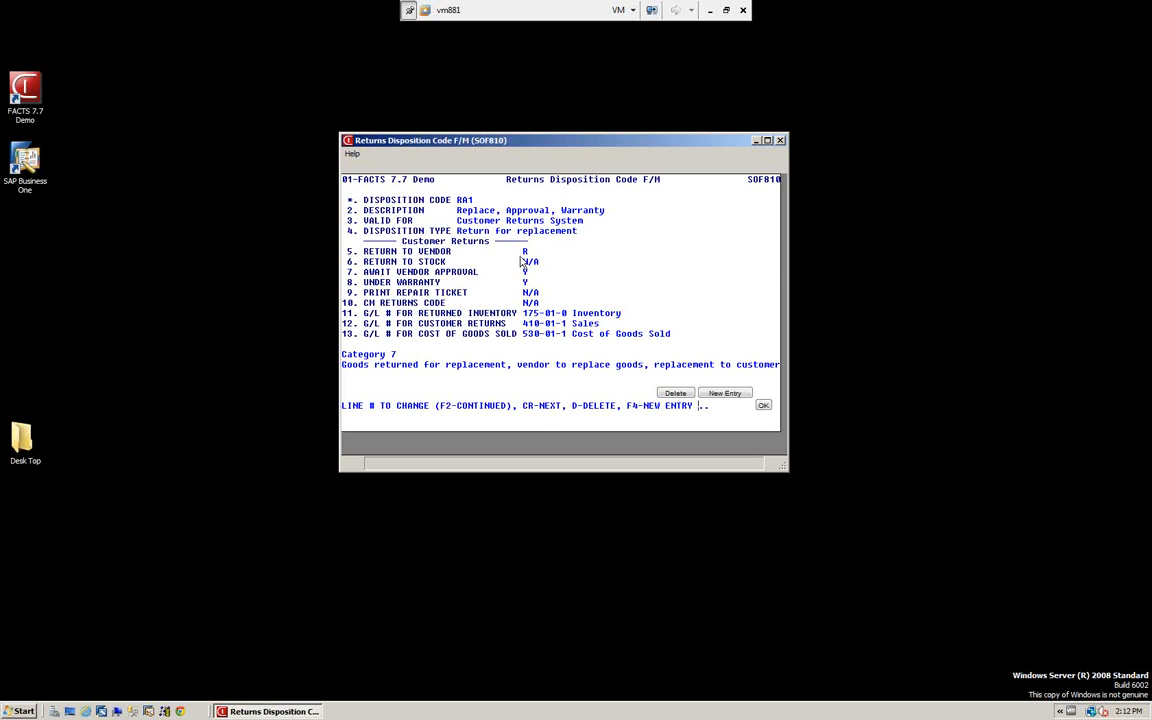
pyautogui.press('Return')
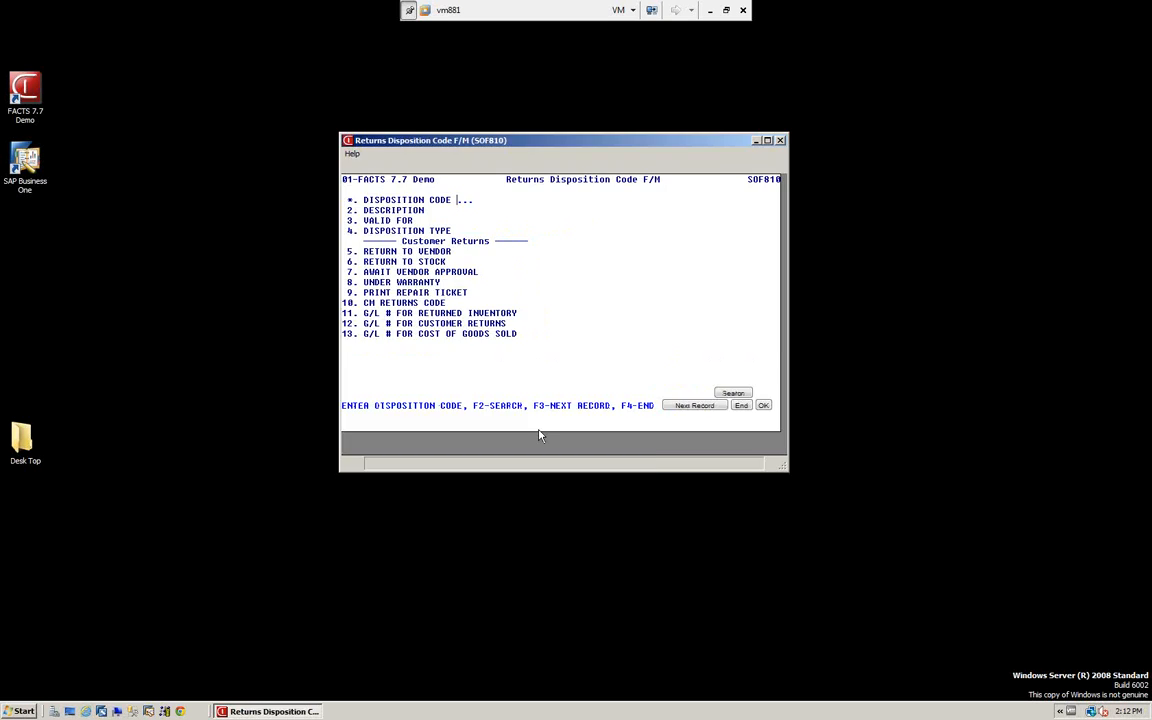
pyautogui.press('F4')
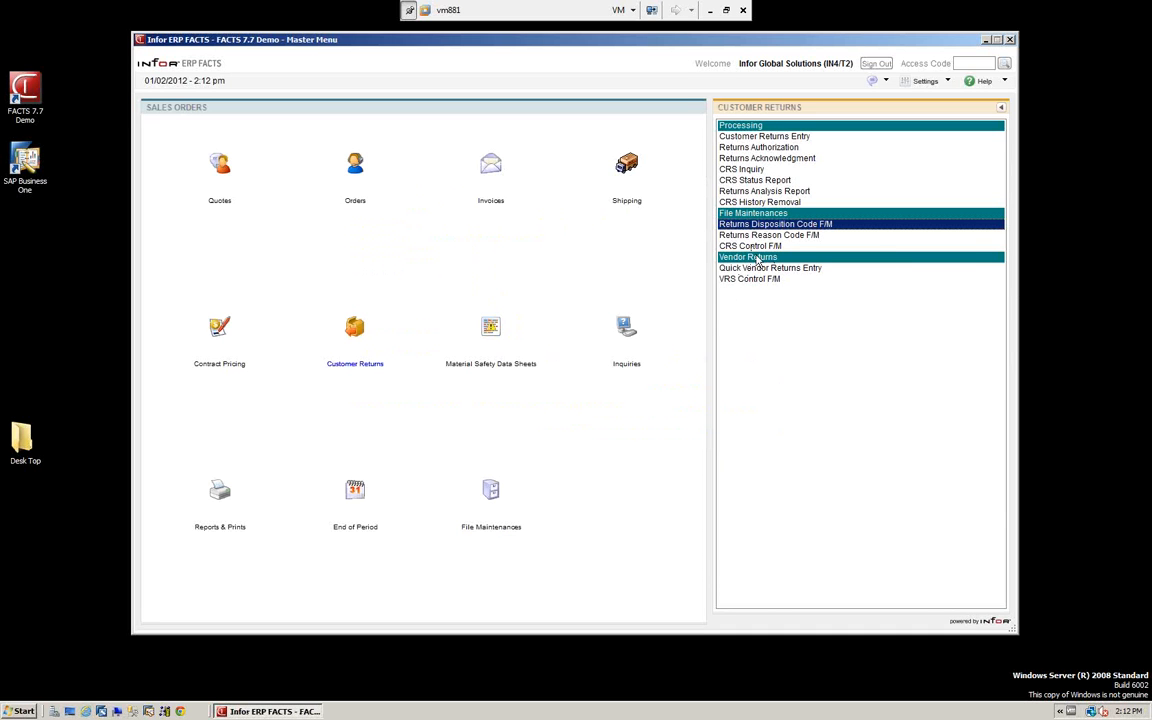
# Open CRS Control F/M and examine the available options for requiring a past invoice and allowing temporary items.
pyautogui.press('Down')
pyautogui.press('Down')
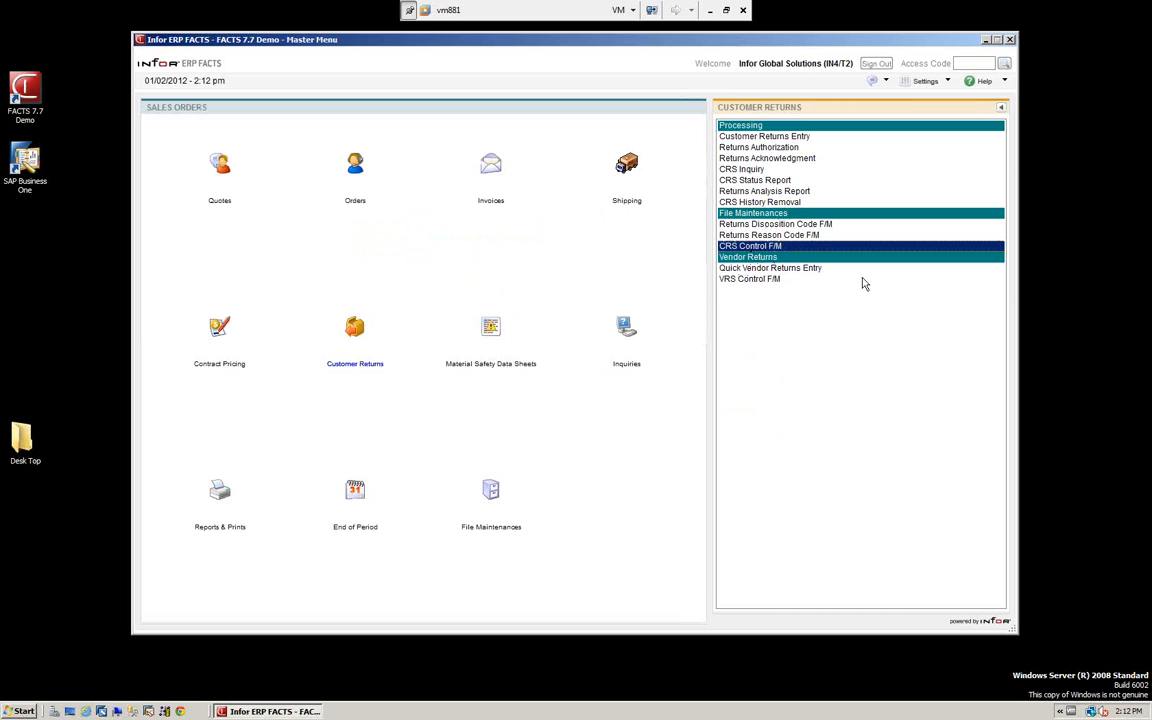
pyautogui.press('Return')
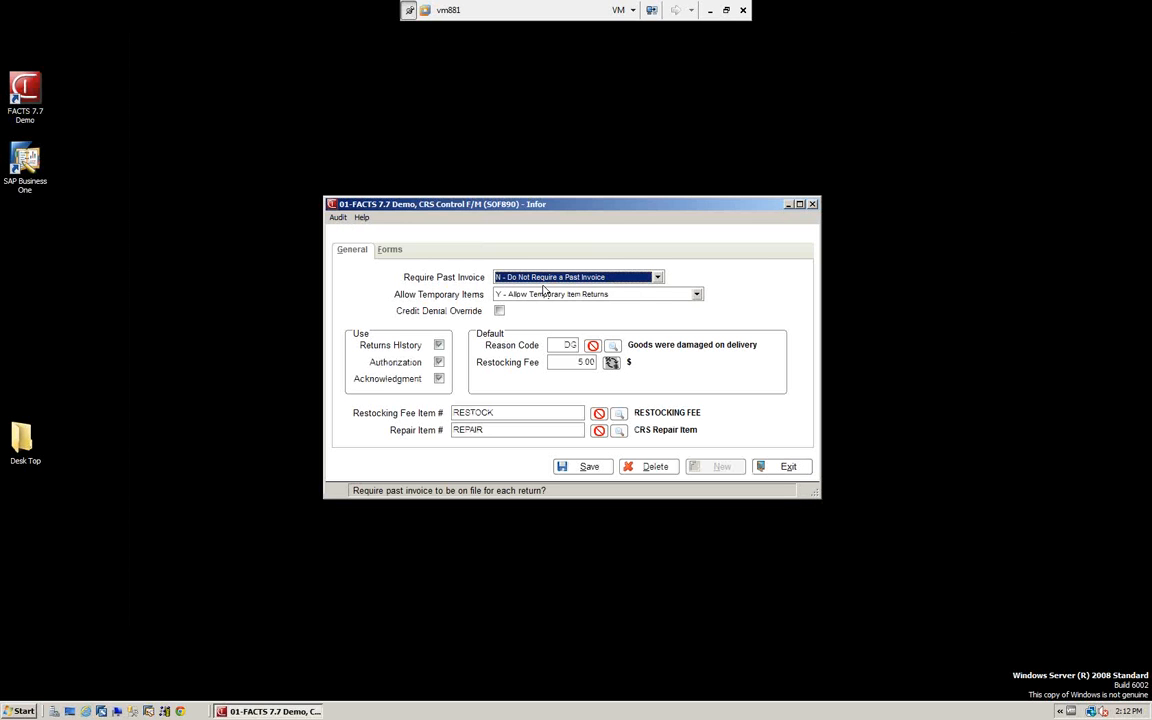
pyautogui.click(658, 278)
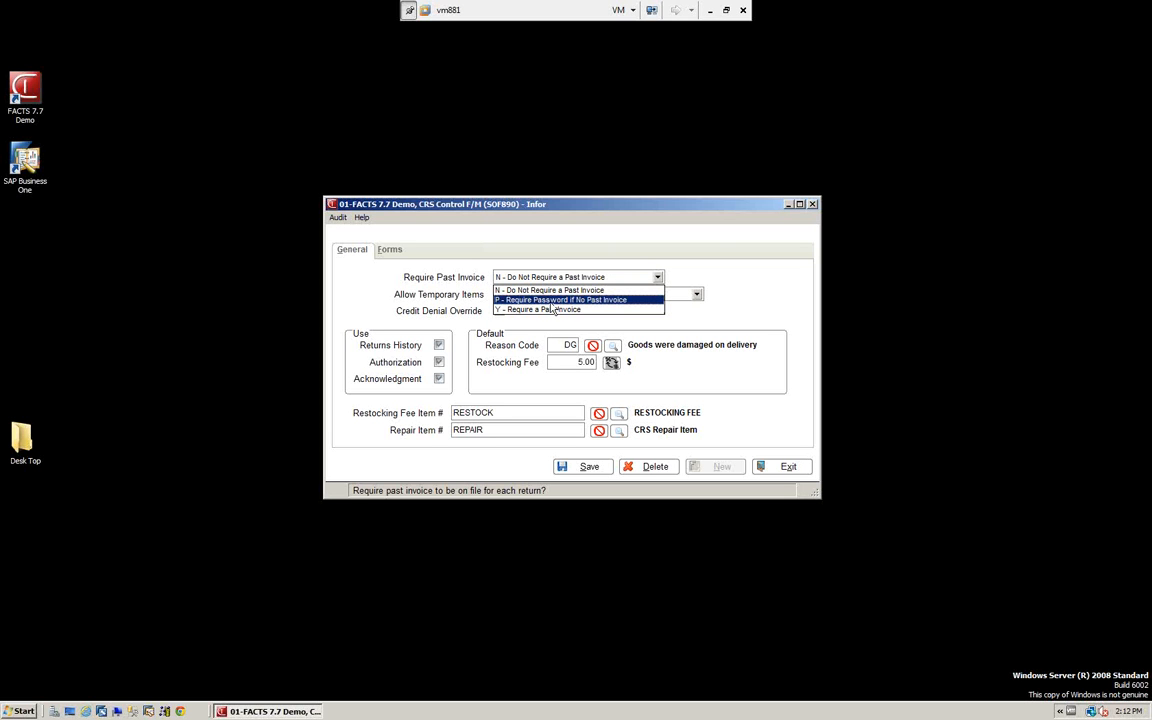
pyautogui.click(616, 279)
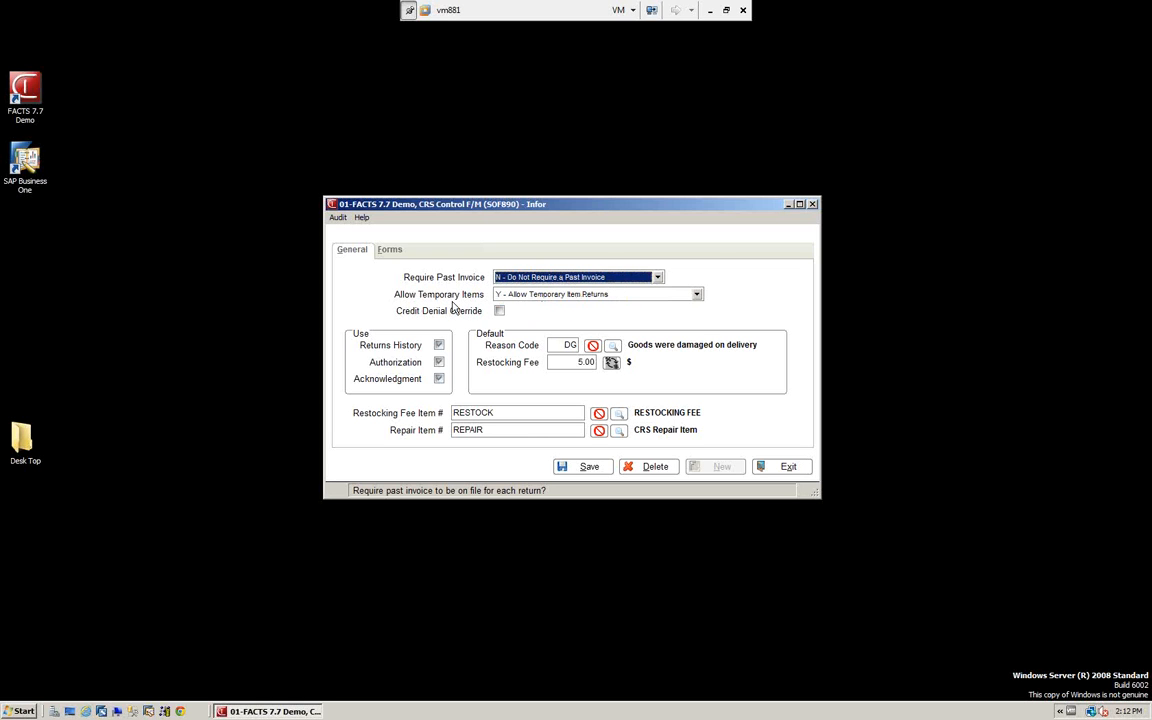
pyautogui.click(696, 296)
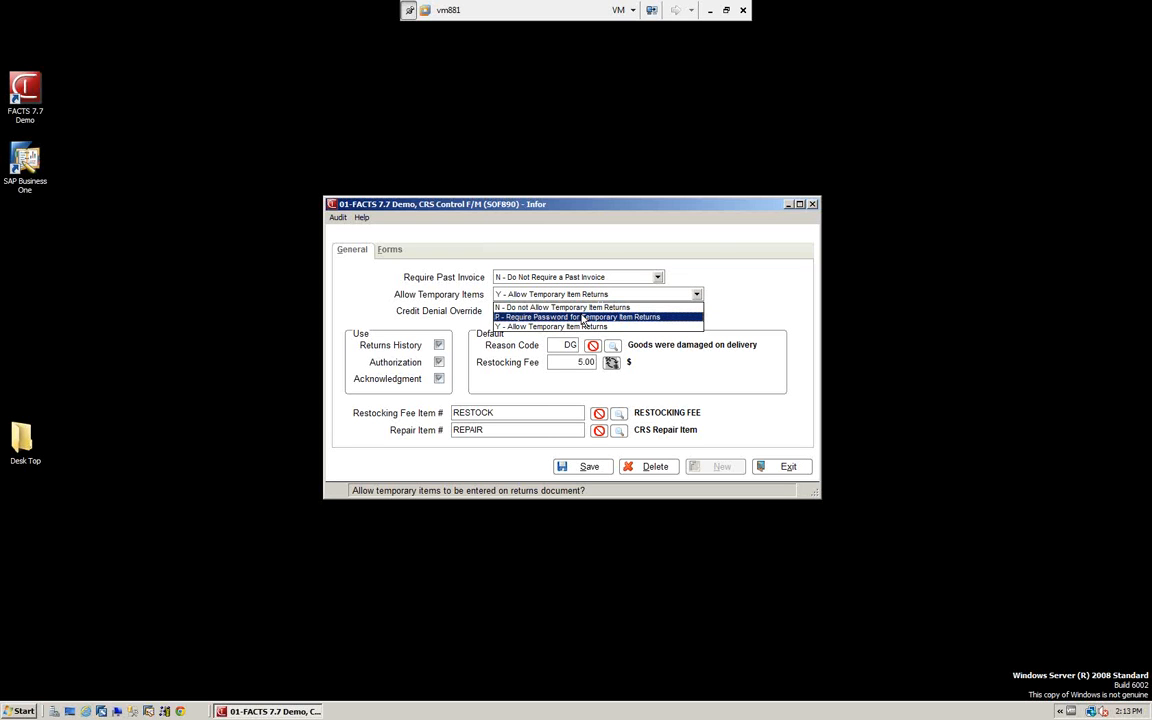
pyautogui.click(486, 318)
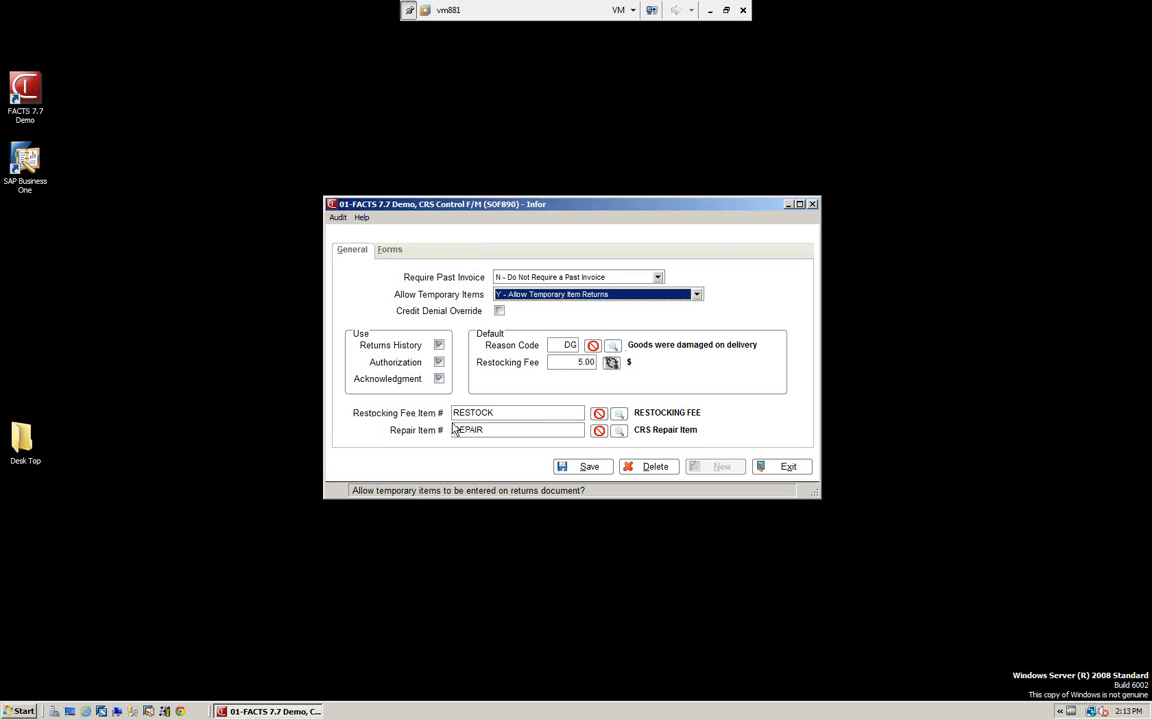
# Set the acknowledgement form in the CRS control record's forms settings to "I - Use the SO Invoice Form".
pyautogui.click(389, 252)
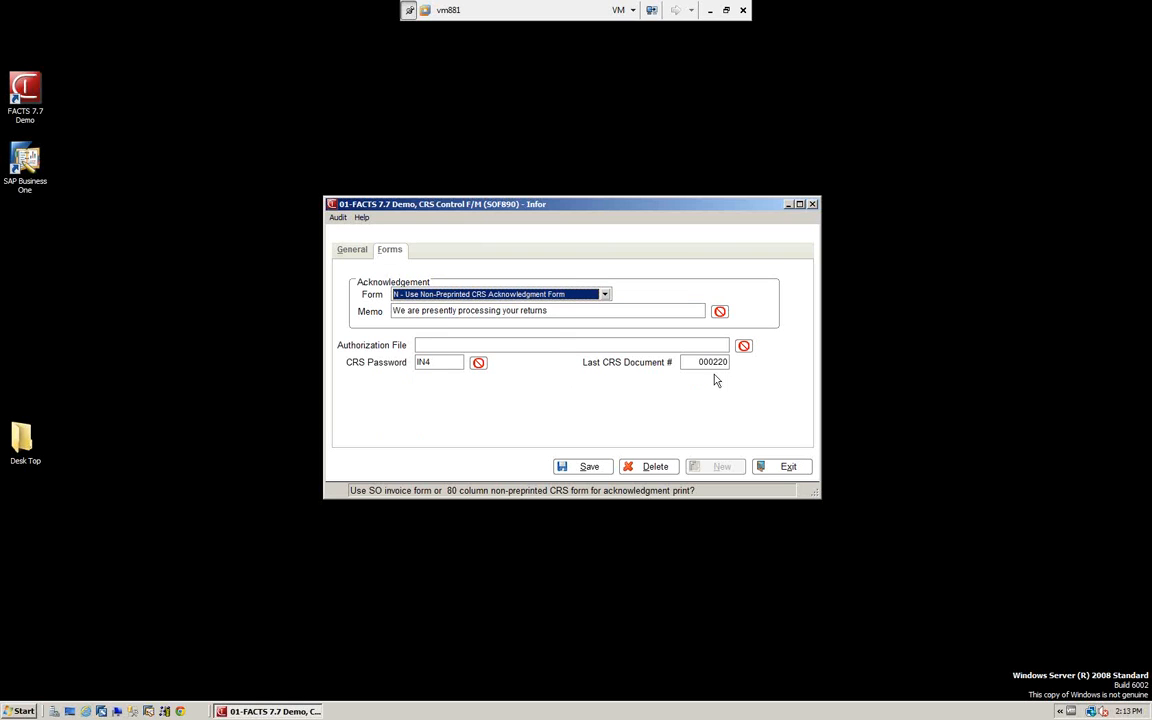
pyautogui.click(603, 295)
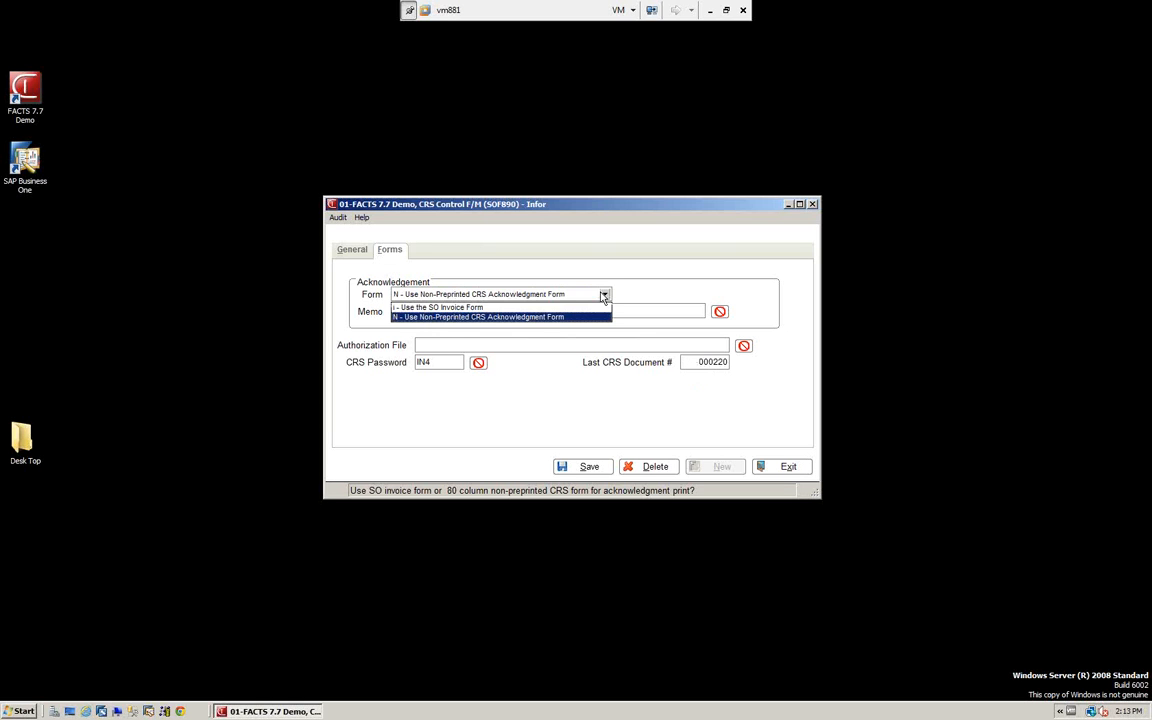
pyautogui.click(468, 307)
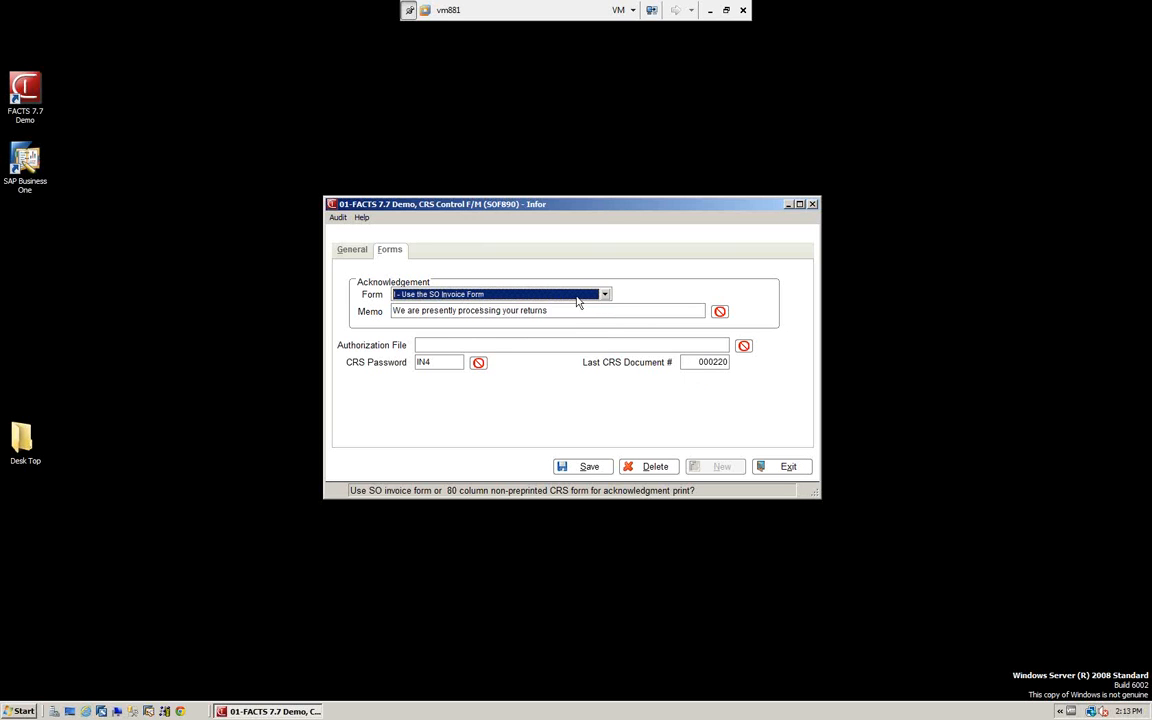
# Set the acknowledgement form to "N - Use Non-Preprinted CRS Acknowledgment Form" and leave the CRS control record.
pyautogui.click(604, 294)
pyautogui.click(489, 317)
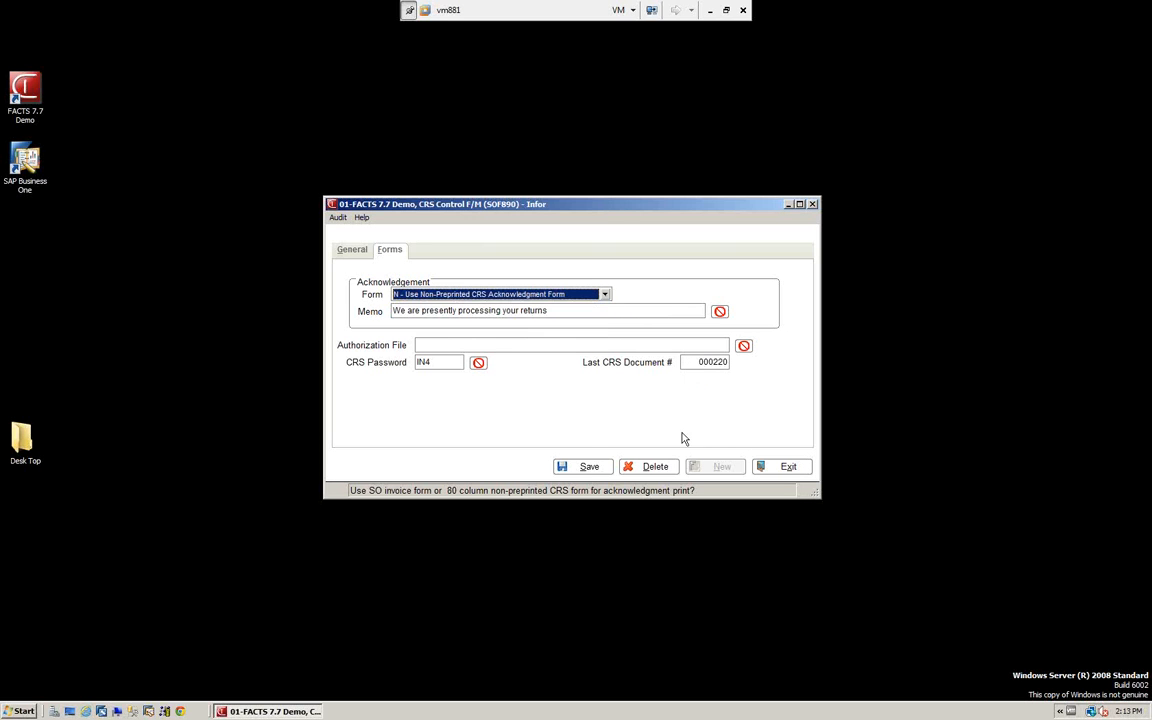
pyautogui.click(792, 466)
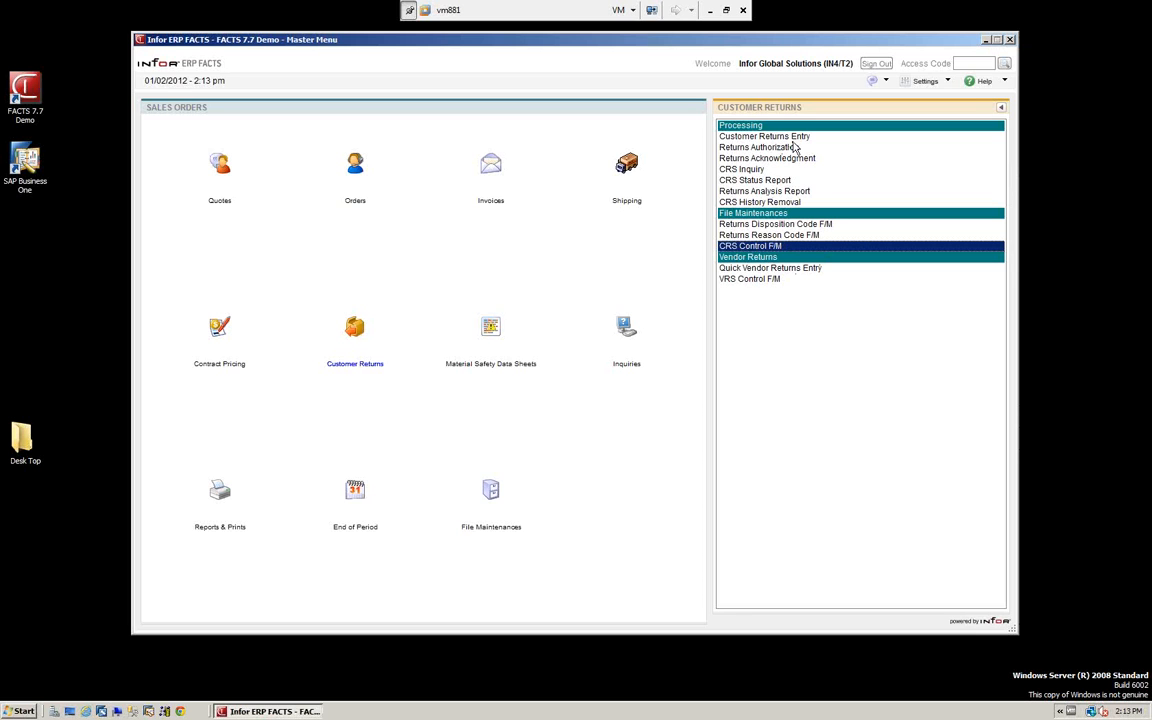
# Open Returns Acknowledgment and set the type to "B - Both" and the lines to "A - All".
pyautogui.click(758, 158)
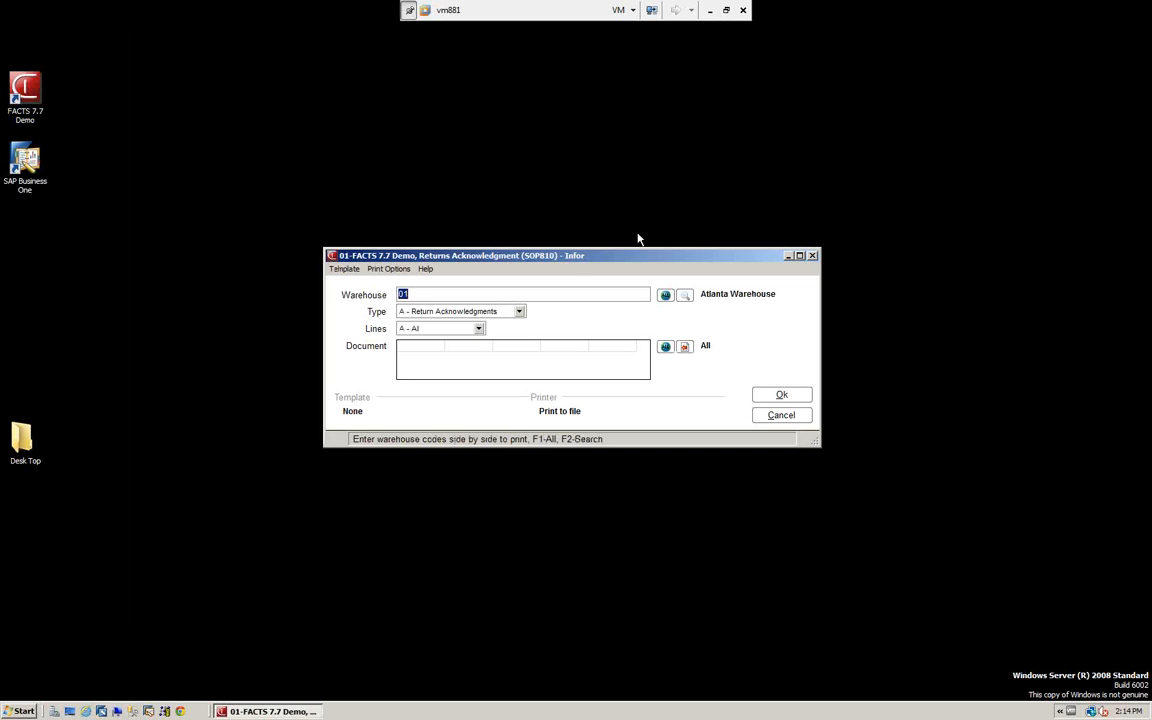
pyautogui.click(519, 311)
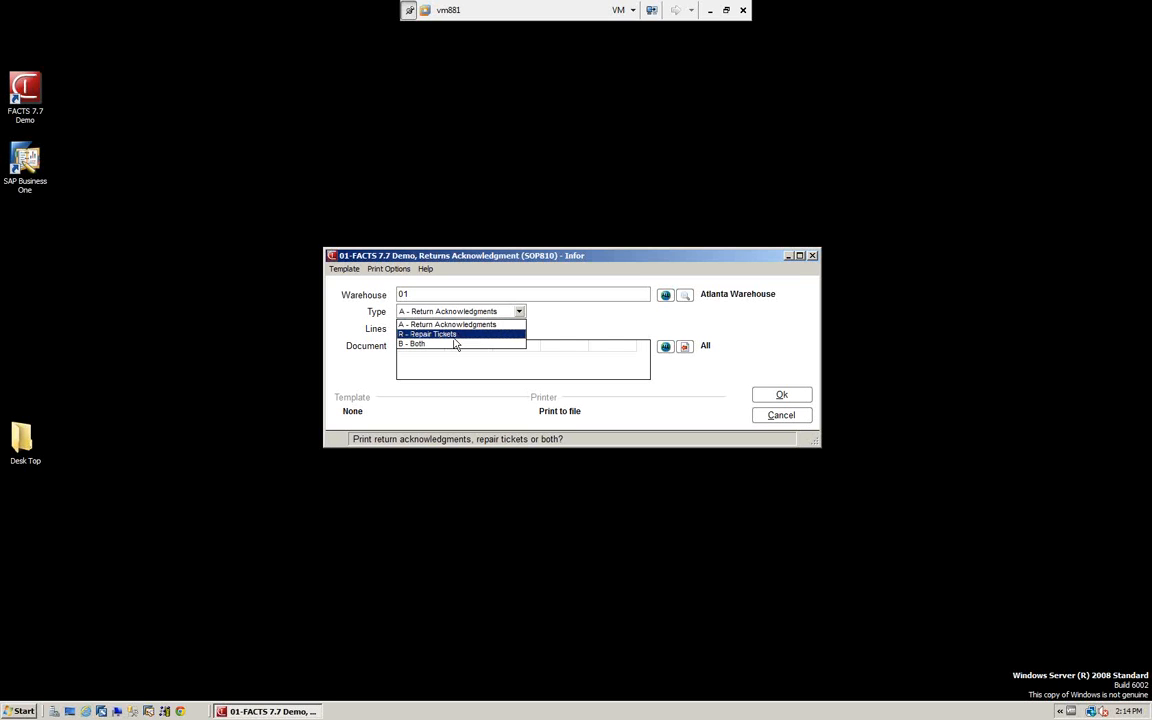
pyautogui.click(413, 343)
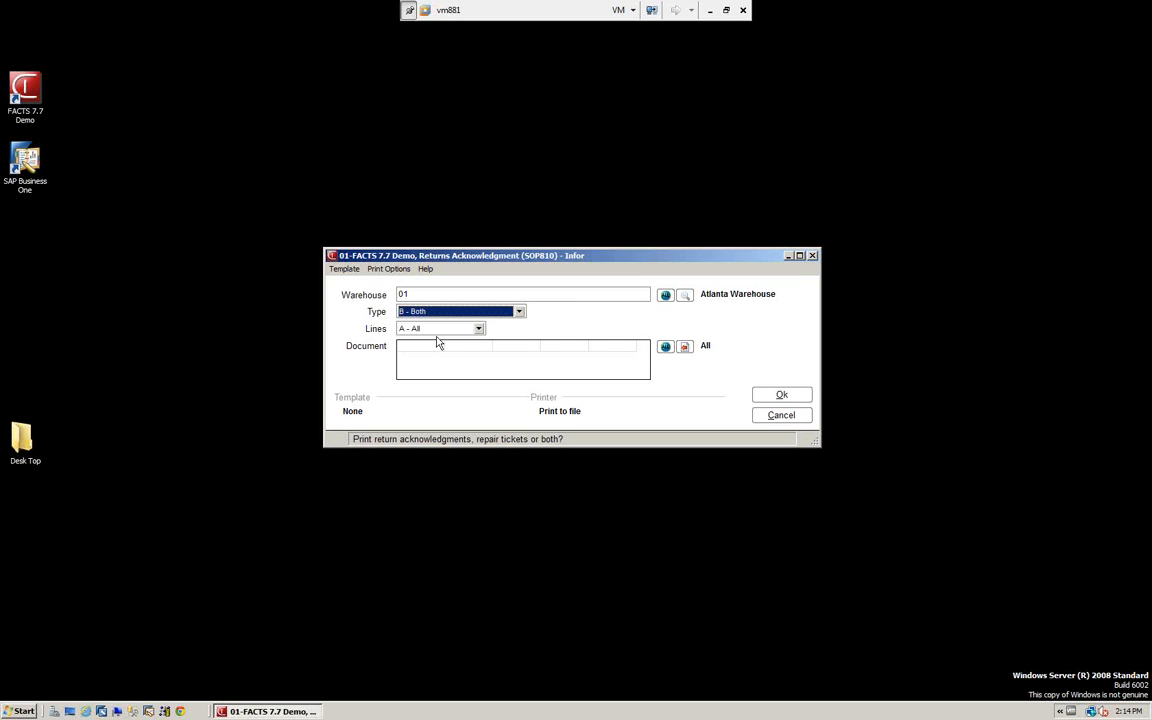
pyautogui.click(440, 328)
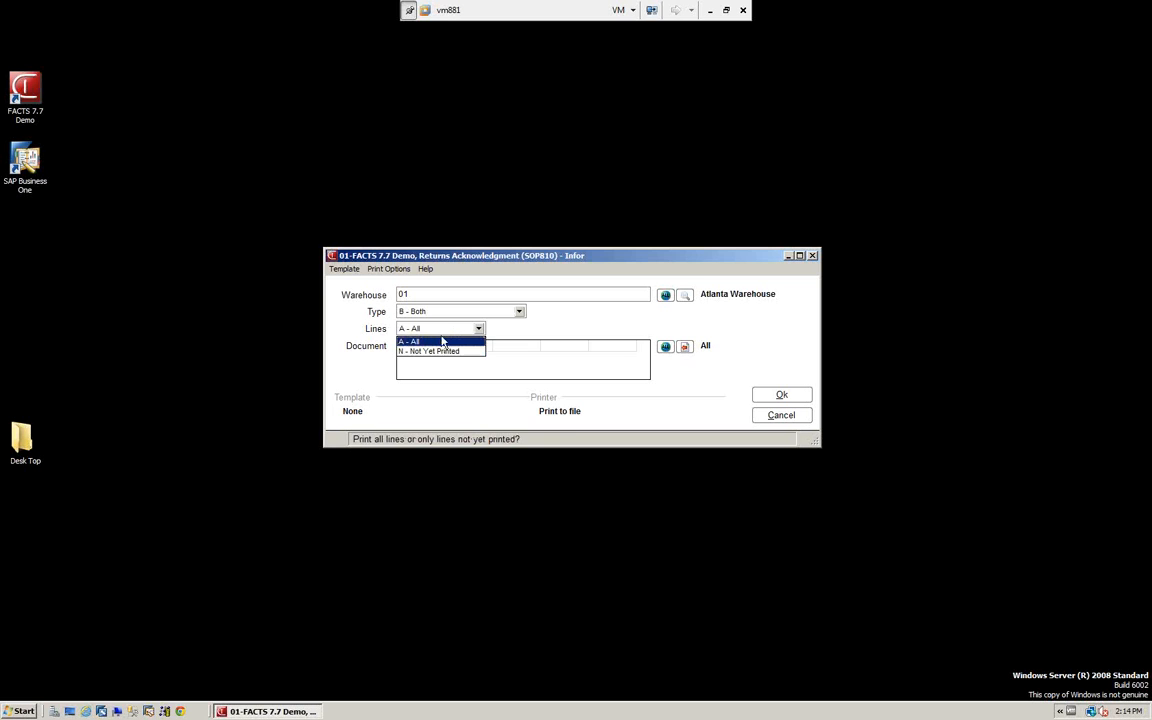
pyautogui.click(440, 341)
# Limit the acknowledgment print to document 000220 and run the print to file.
pyautogui.click(424, 350)
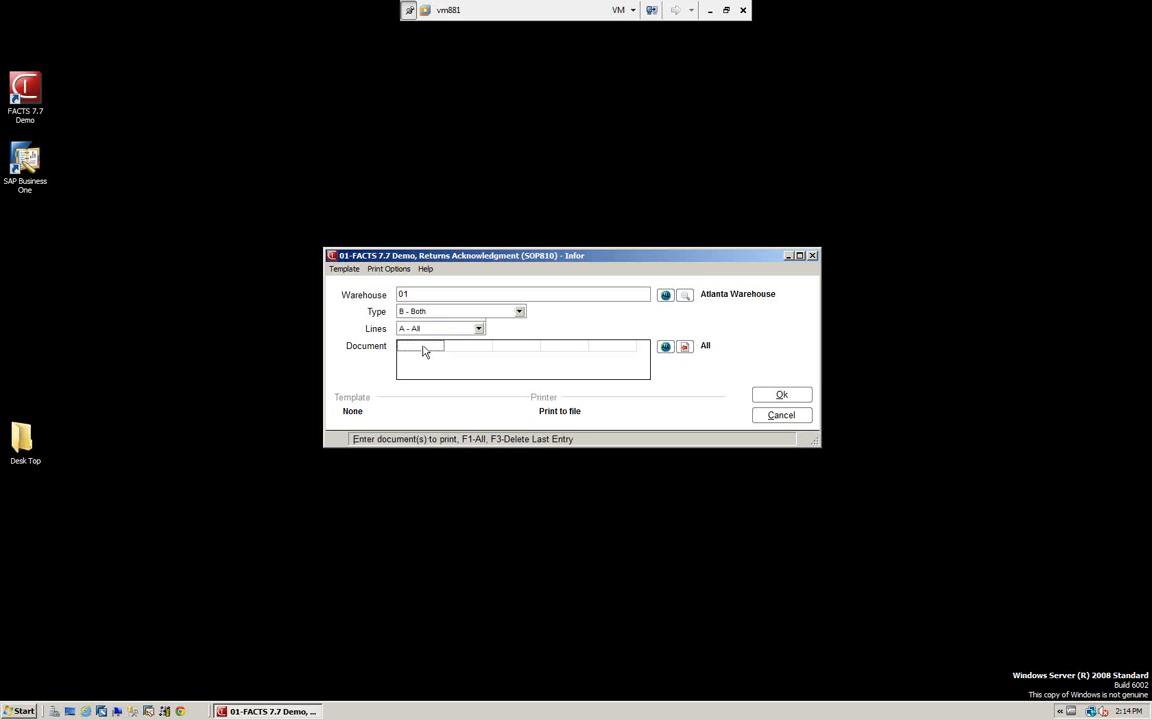
pyautogui.write('000220')
pyautogui.press('Return')
pyautogui.click(783, 398)
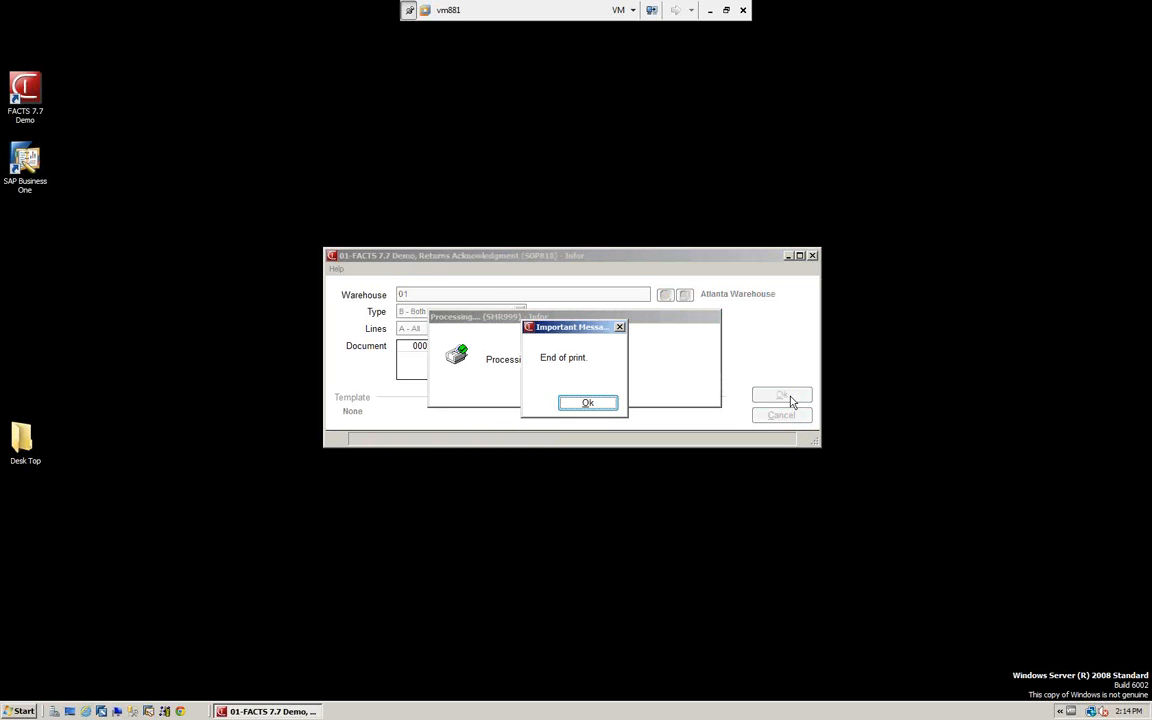
pyautogui.click(602, 405)
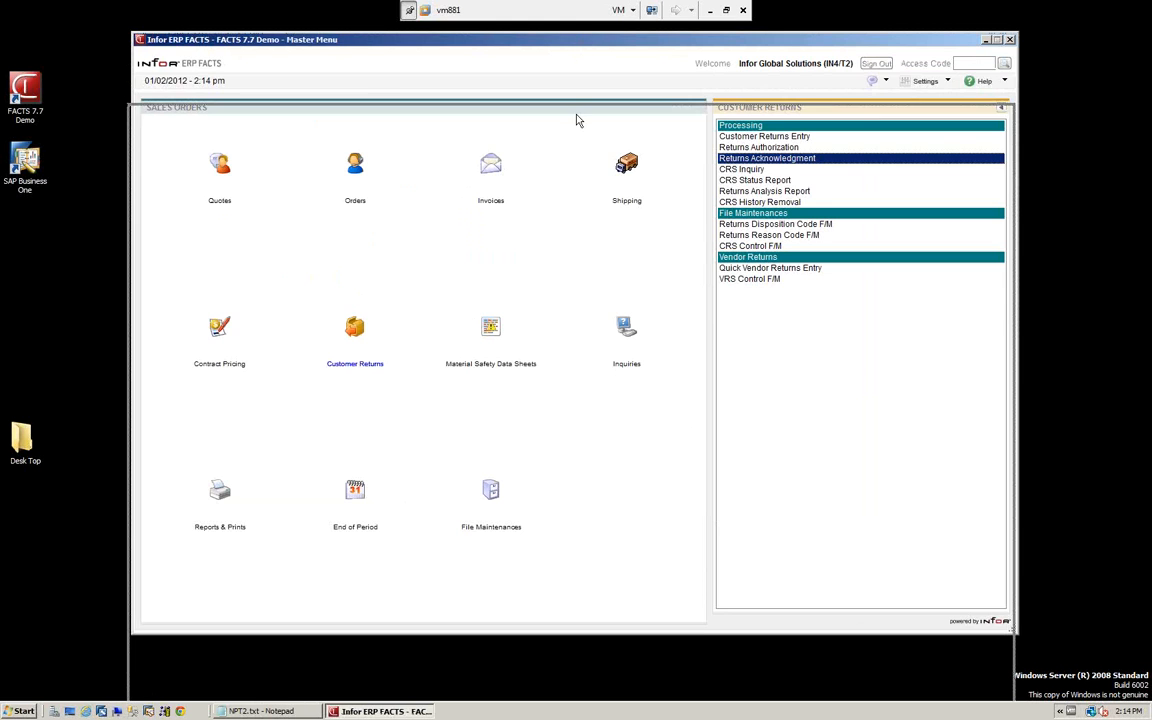
# Examine the printed return goods acknowledgment in a full-size Notepad window and close it.
pyautogui.moveTo(577, 115); pyautogui.dragTo(577, 115)
pyautogui.doubleClick(748, 44)
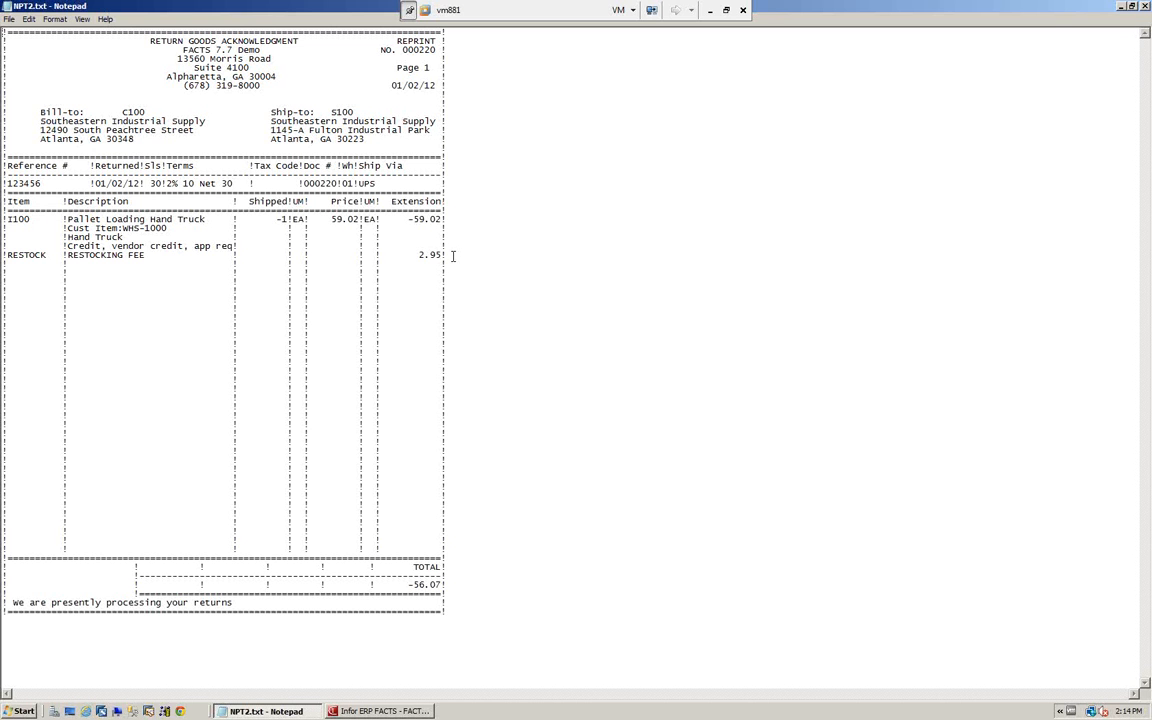
pyautogui.click(1145, 6)
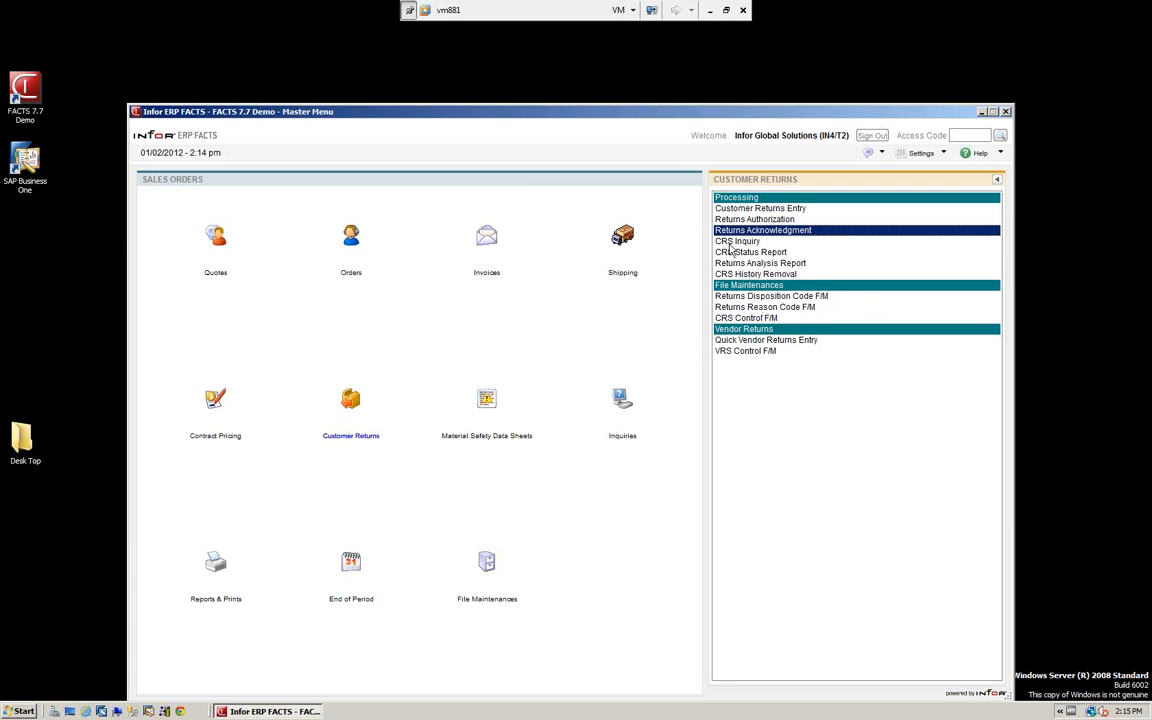
# Start CRS Inquiry, check the open and past document options, and bring up the open CRS document search.
pyautogui.press('Down')
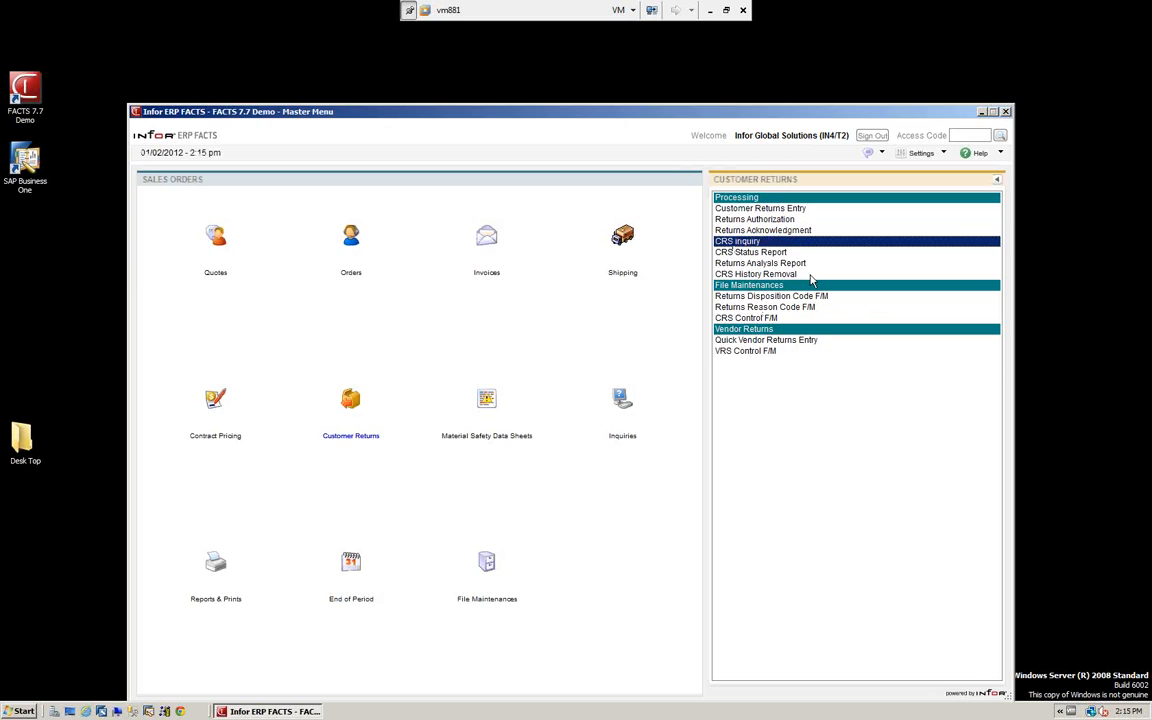
pyautogui.press('Return')
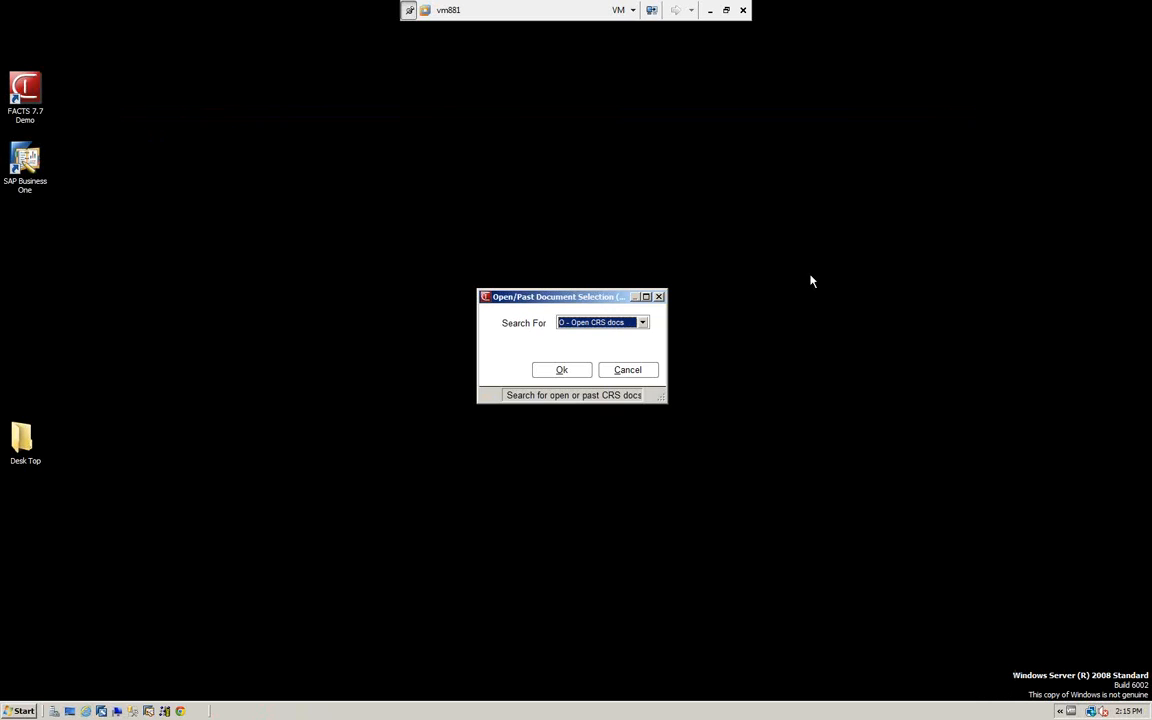
pyautogui.click(643, 328)
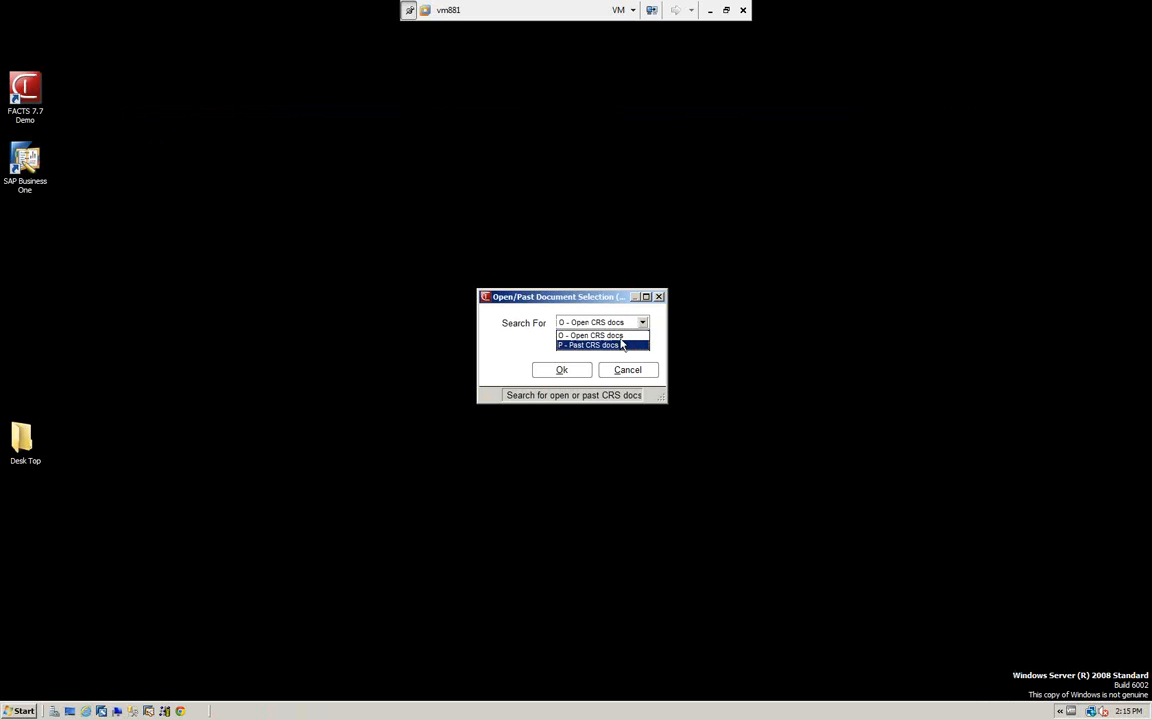
pyautogui.click(616, 343)
pyautogui.click(560, 371)
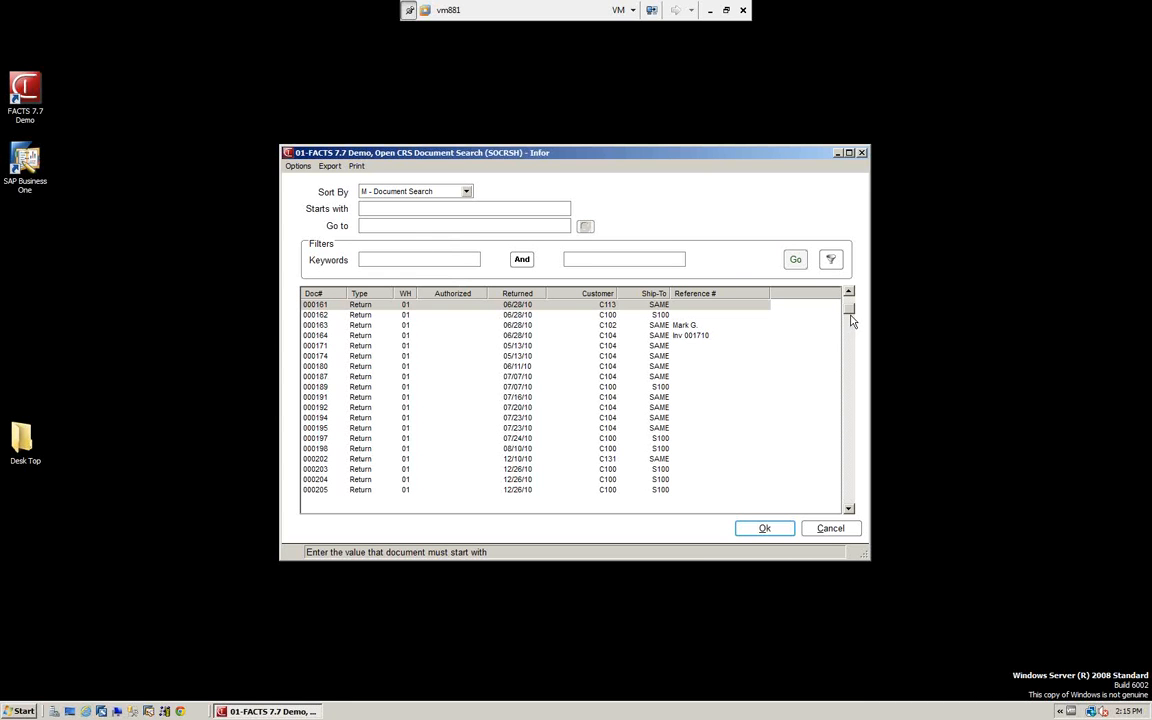
# Look up document 000220 in the open CRS documents, examine its return line details, and leave the inquiry.
pyautogui.moveTo(852, 314); pyautogui.dragTo(854, 381)
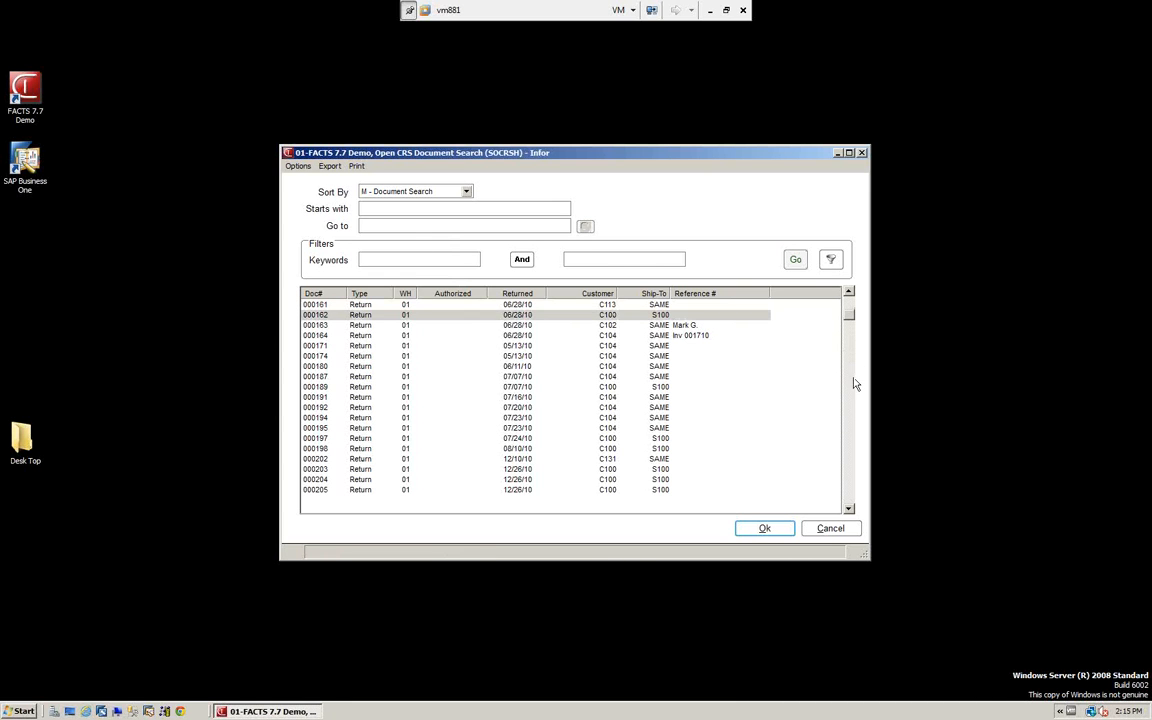
pyautogui.moveTo(849, 315); pyautogui.dragTo(853, 536)
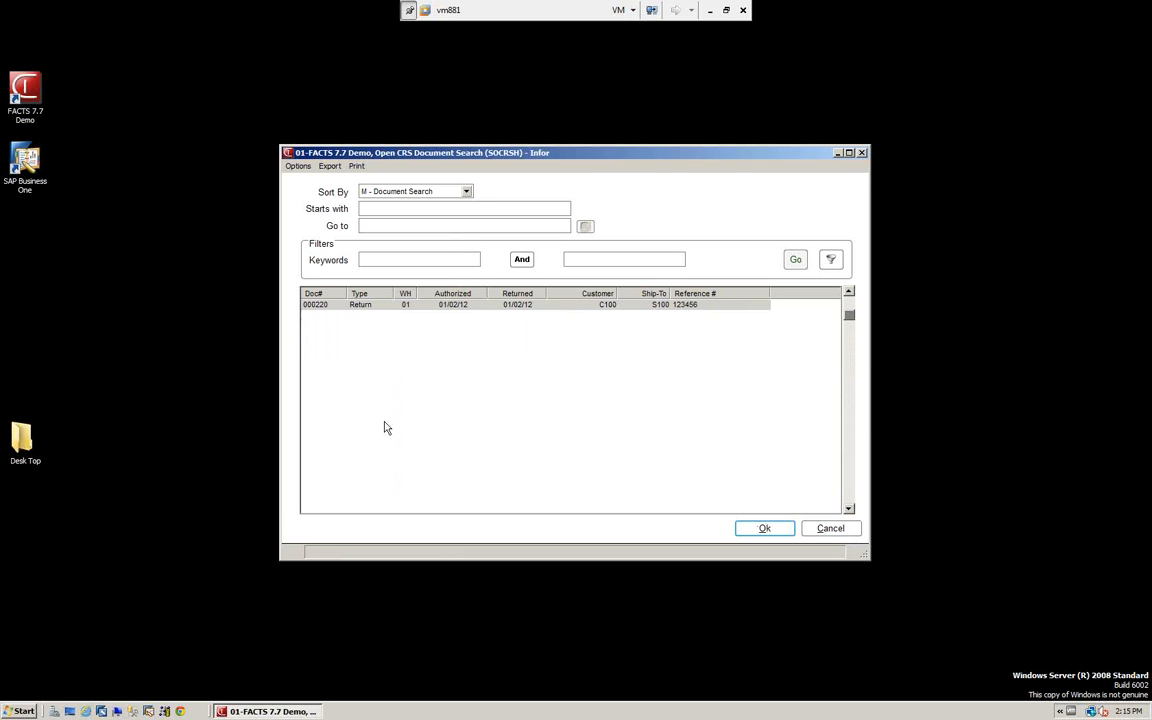
pyautogui.click(308, 305)
pyautogui.click(765, 529)
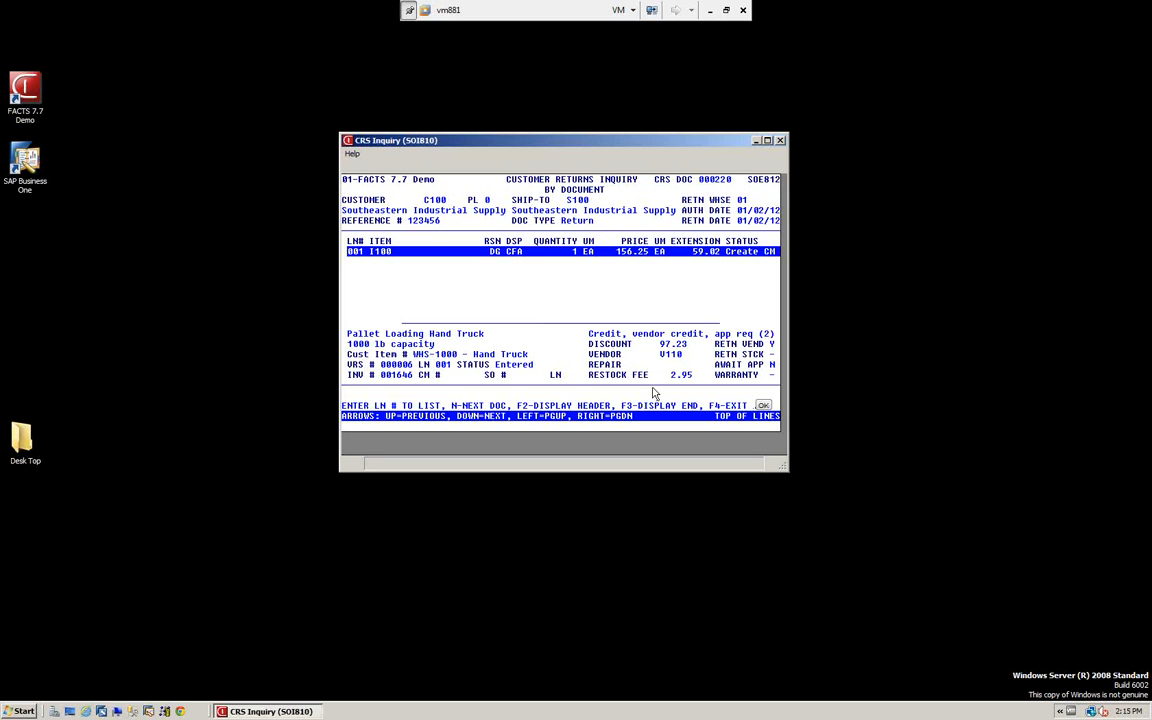
pyautogui.press('F4')
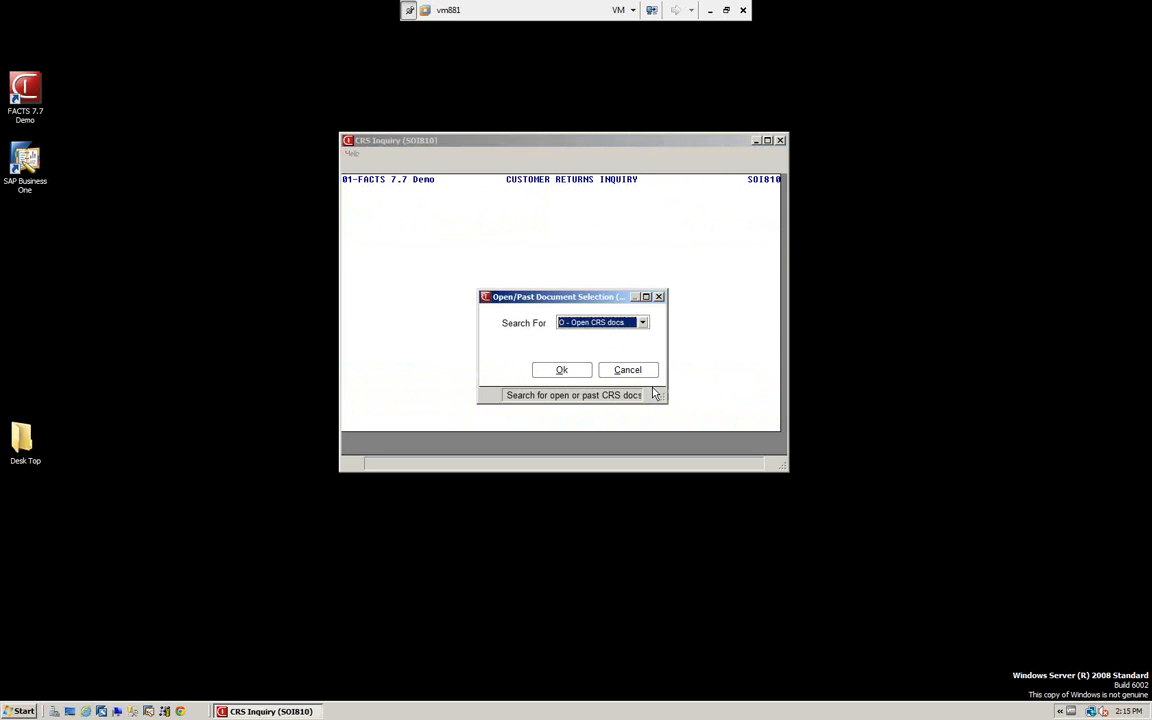
pyautogui.click(642, 375)
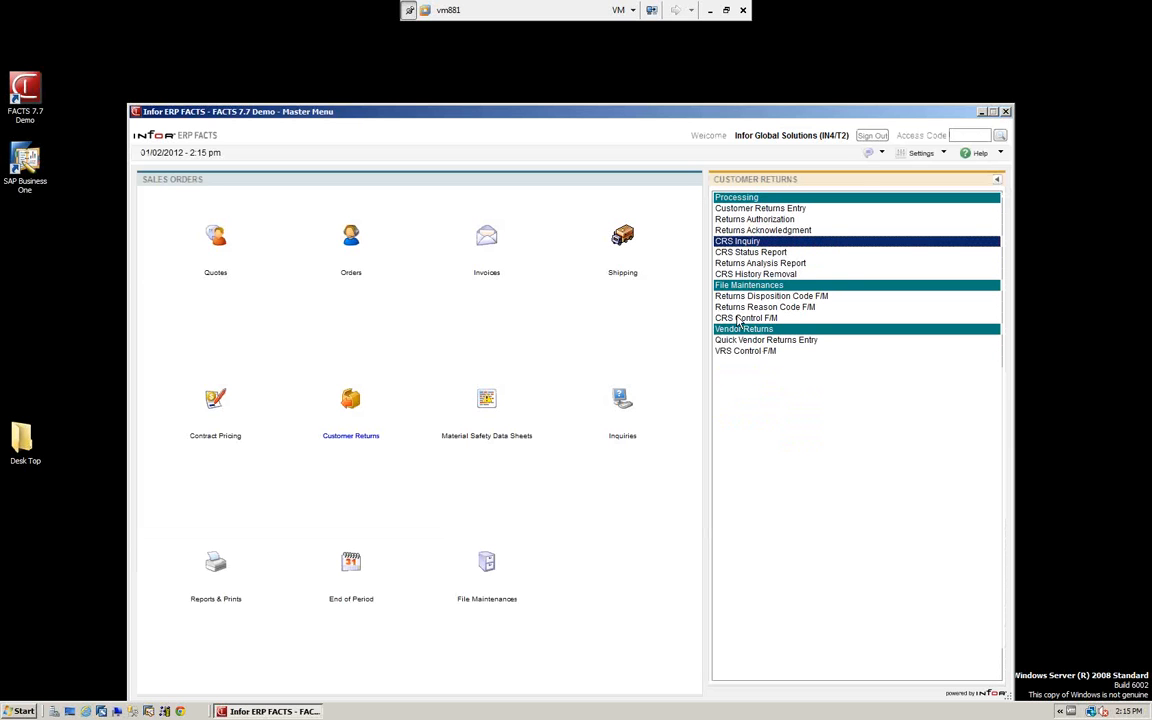
# Open the CRS Status Report and set its print properties to printer 0, Print to file.
pyautogui.doubleClick(753, 231)
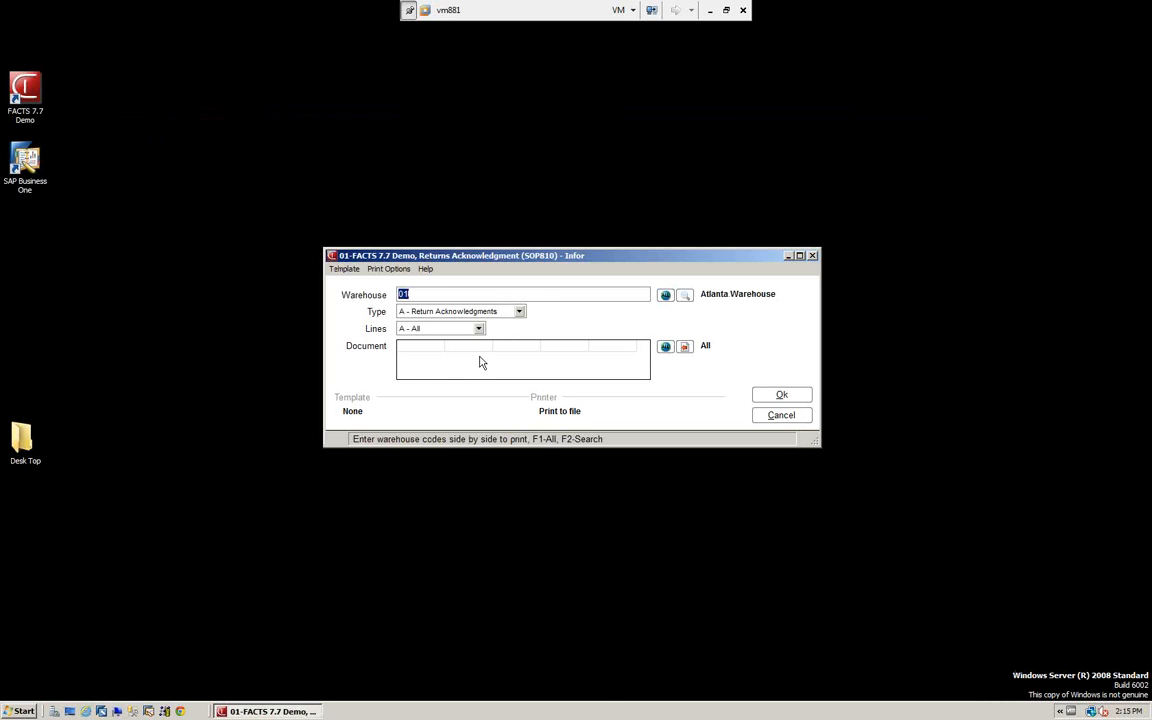
pyautogui.click(783, 416)
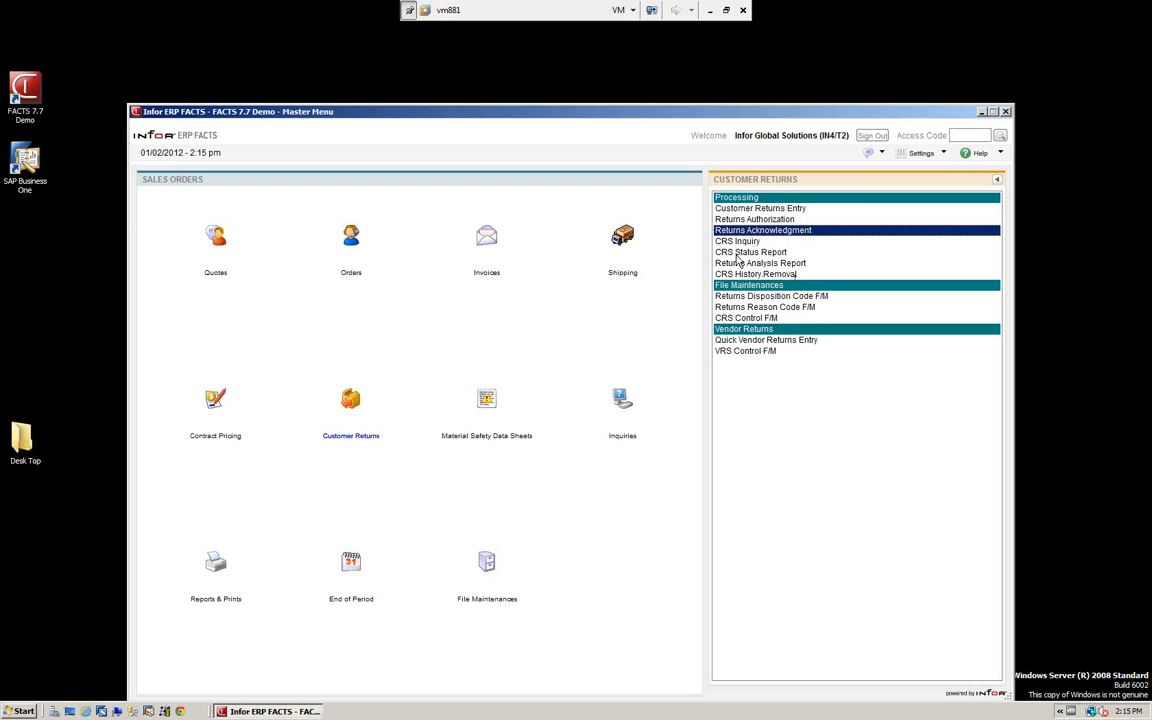
pyautogui.click(739, 253)
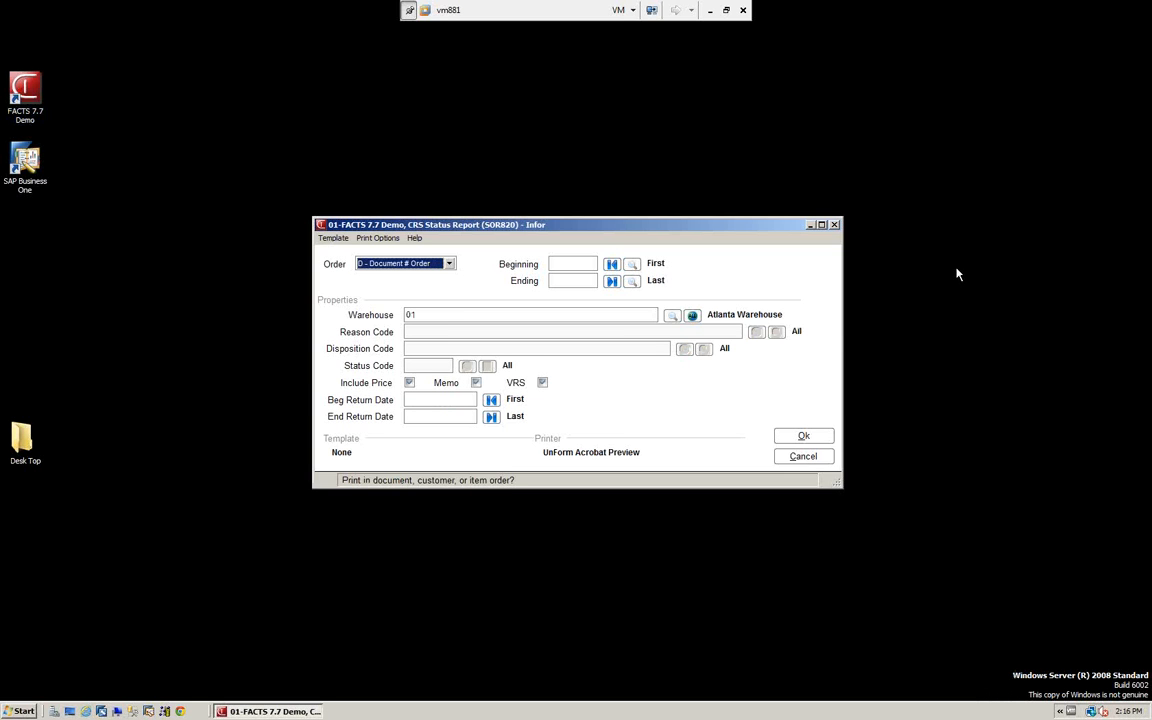
pyautogui.moveTo(599, 231); pyautogui.dragTo(597, 199)
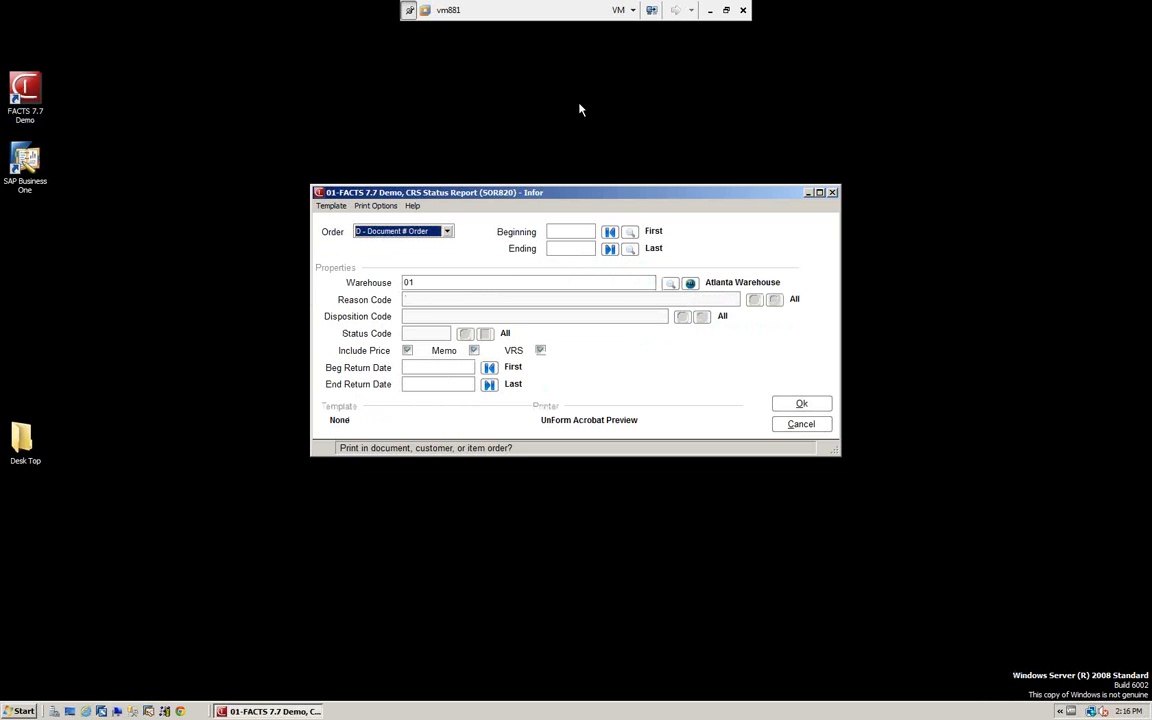
pyautogui.click(383, 207)
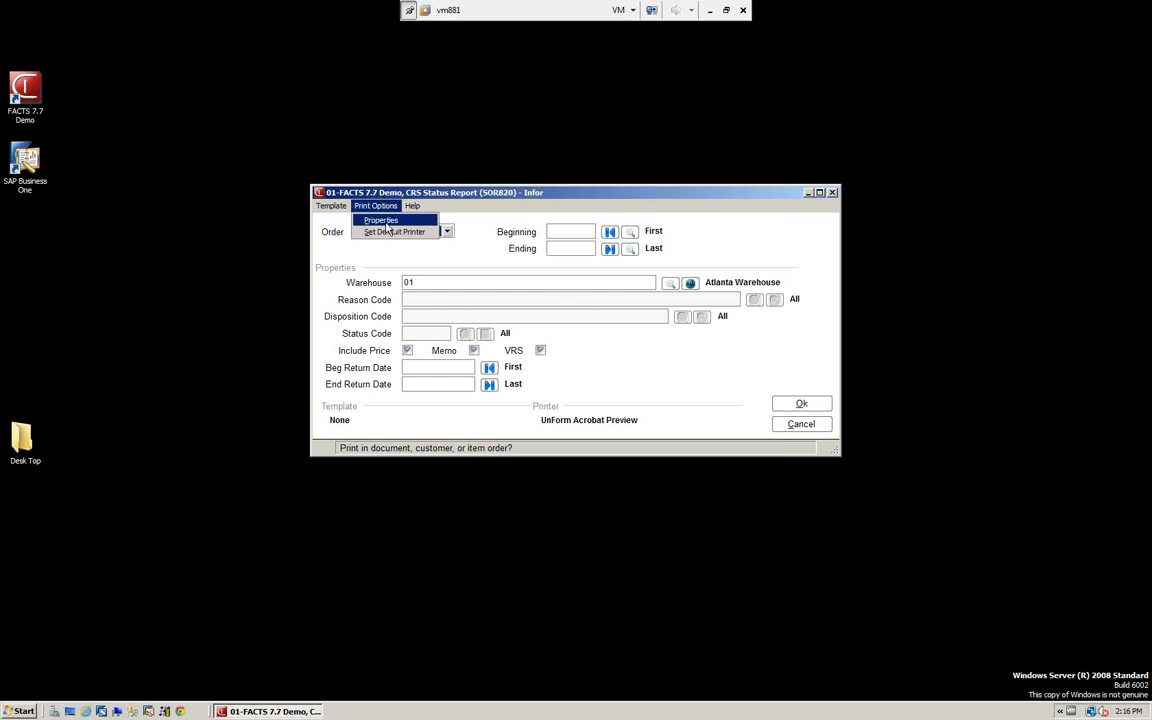
pyautogui.click(380, 220)
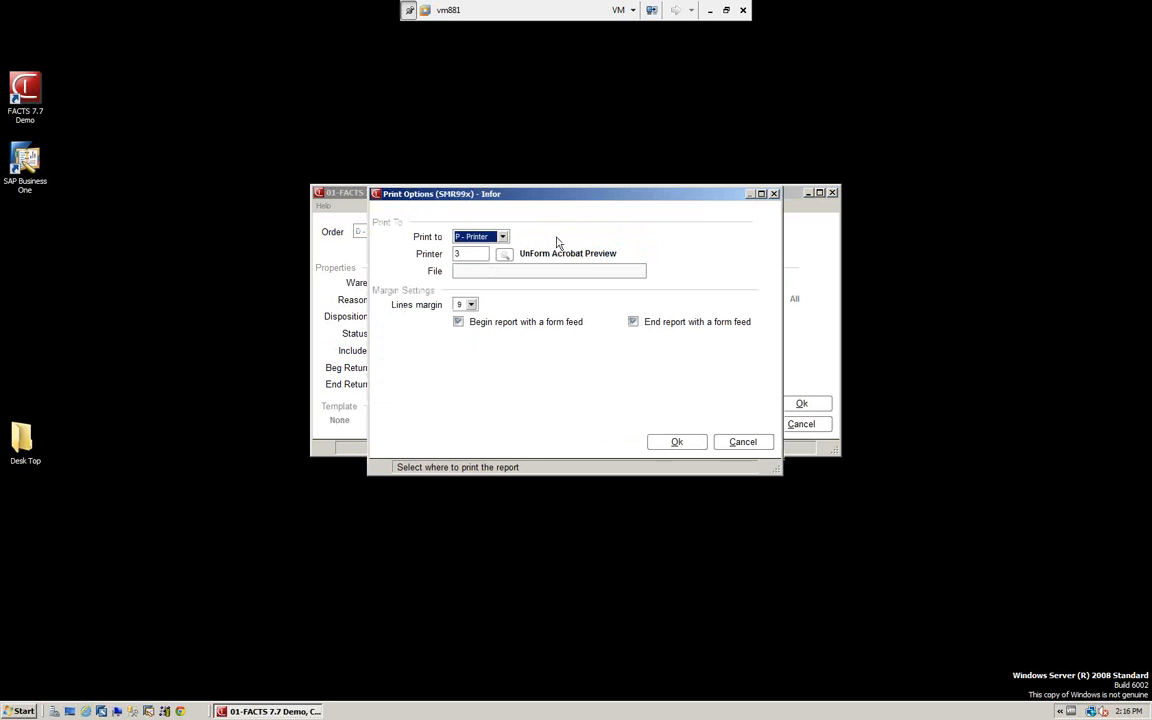
pyautogui.click(474, 252)
pyautogui.press('BackSpace')
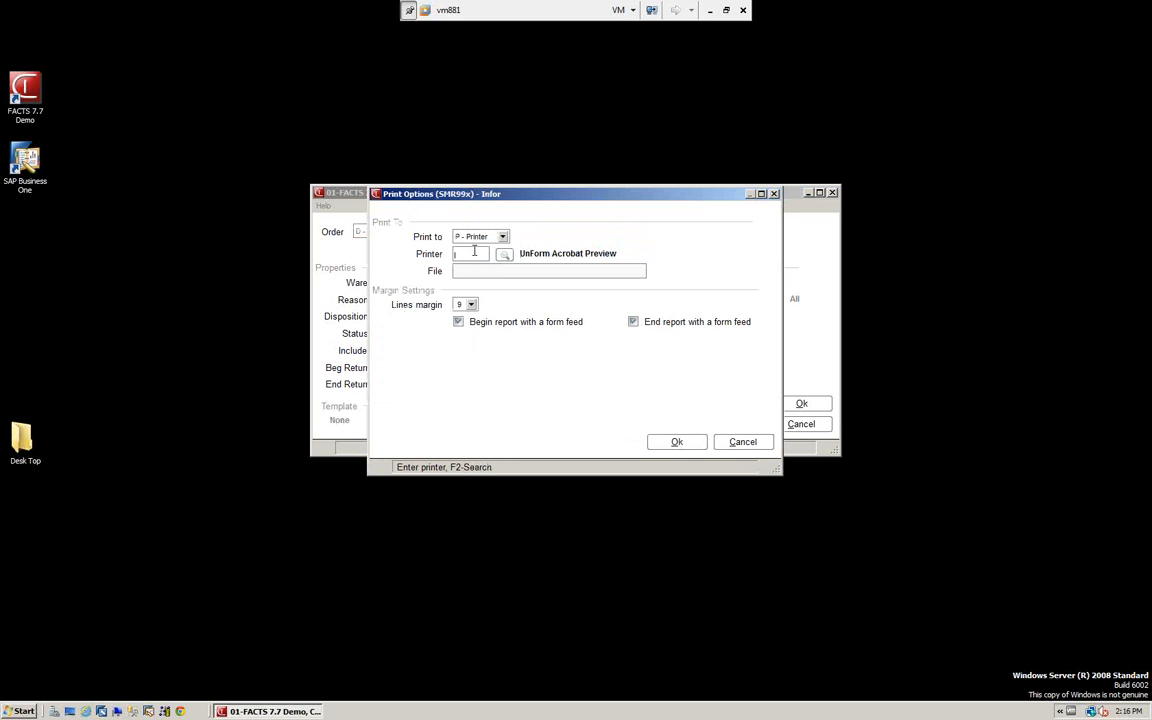
pyautogui.write('0')
pyautogui.press('Tab')
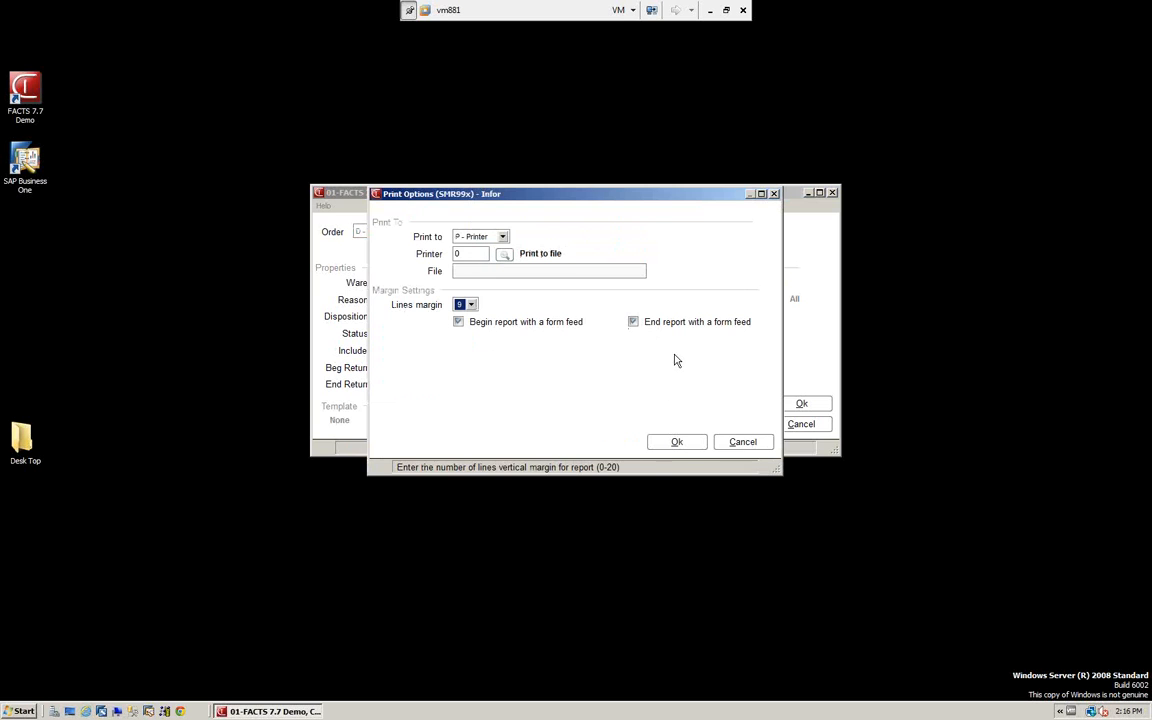
pyautogui.click(679, 443)
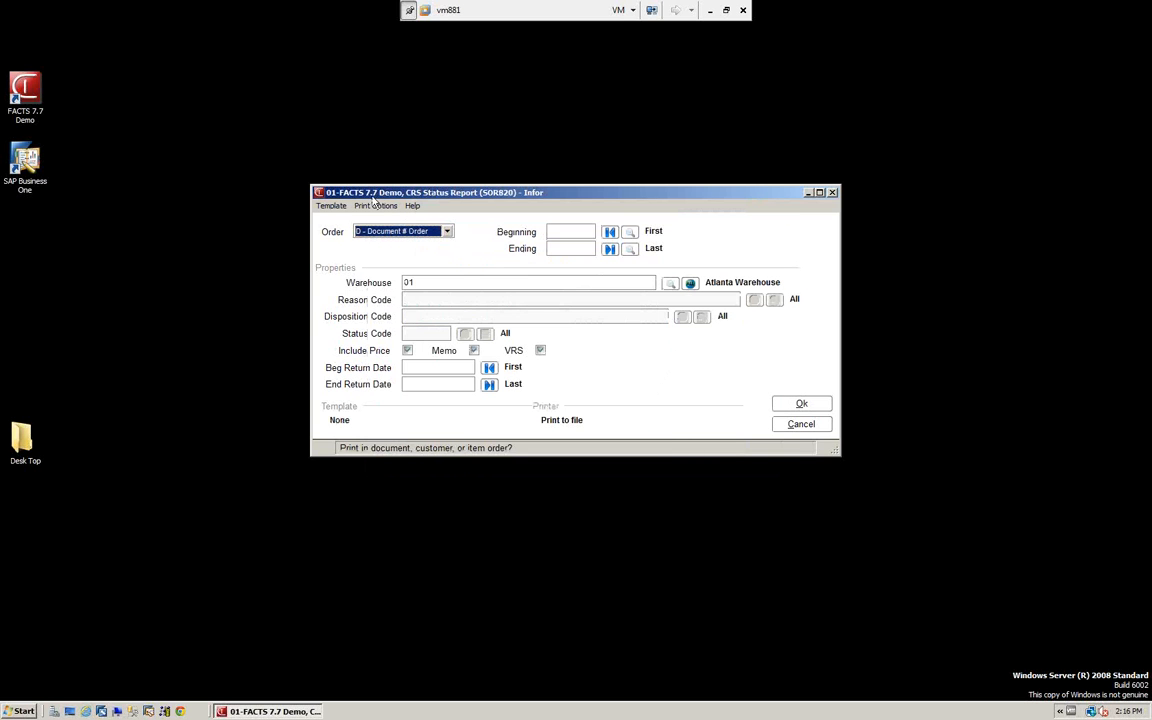
# Set the personal default printer for the CRS Status Report at all locations to 0.
pyautogui.click(376, 205)
pyautogui.click(375, 233)
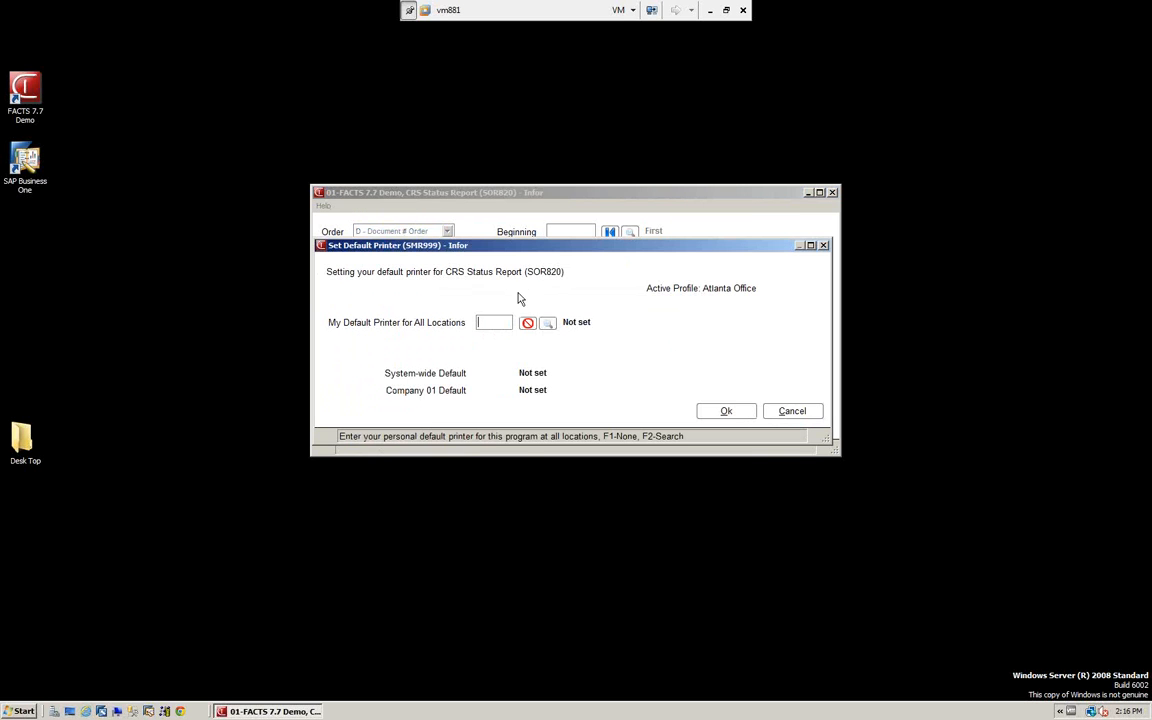
pyautogui.write('0')
pyautogui.click(724, 412)
# Keep the status report in "D - Document # Order" and look up 000202 as the beginning document.
pyautogui.click(448, 232)
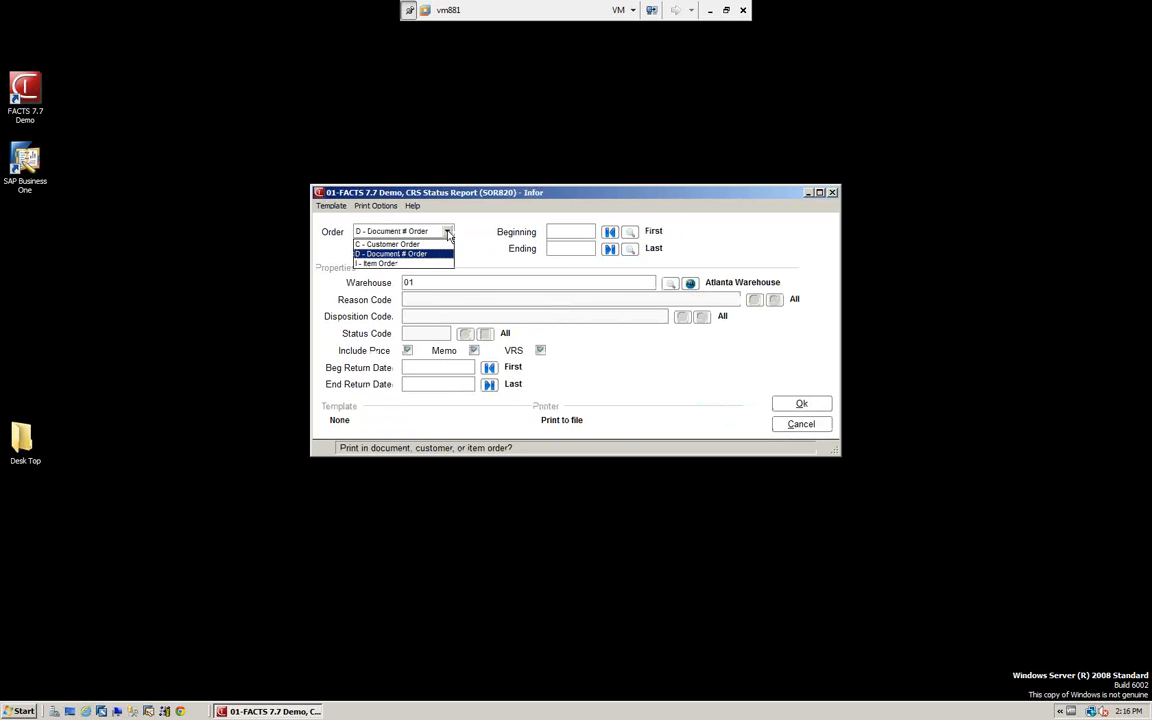
pyautogui.click(395, 253)
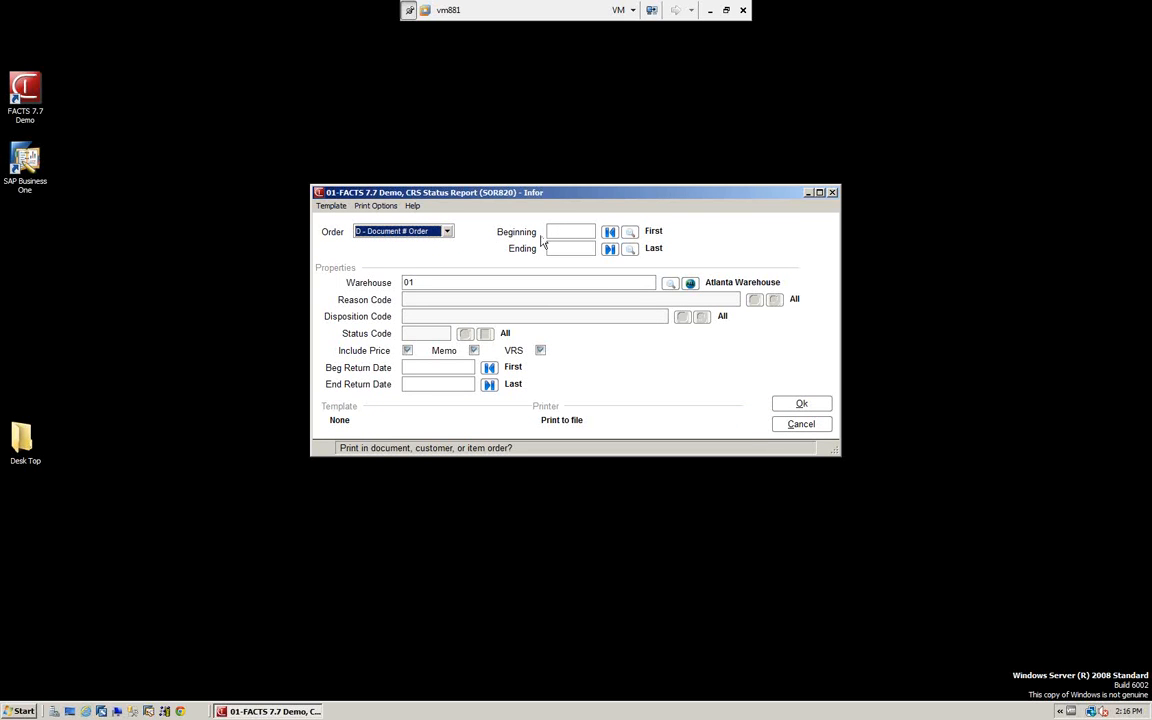
pyautogui.click(630, 232)
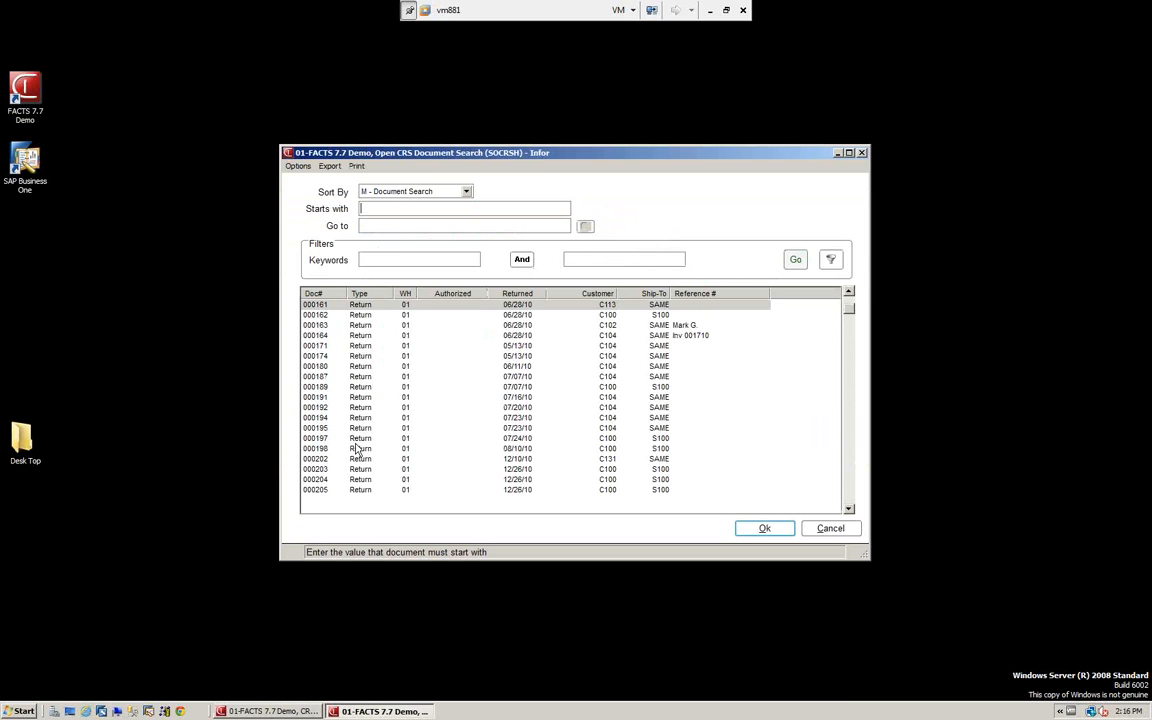
pyautogui.click(360, 458)
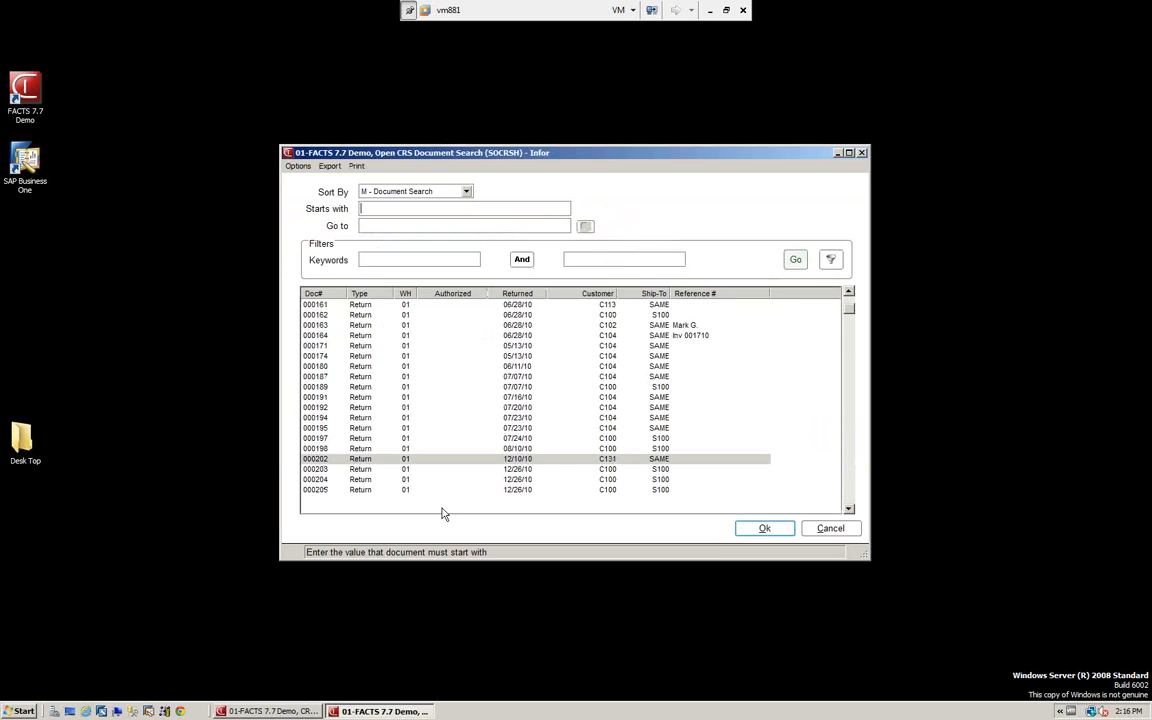
pyautogui.click(767, 530)
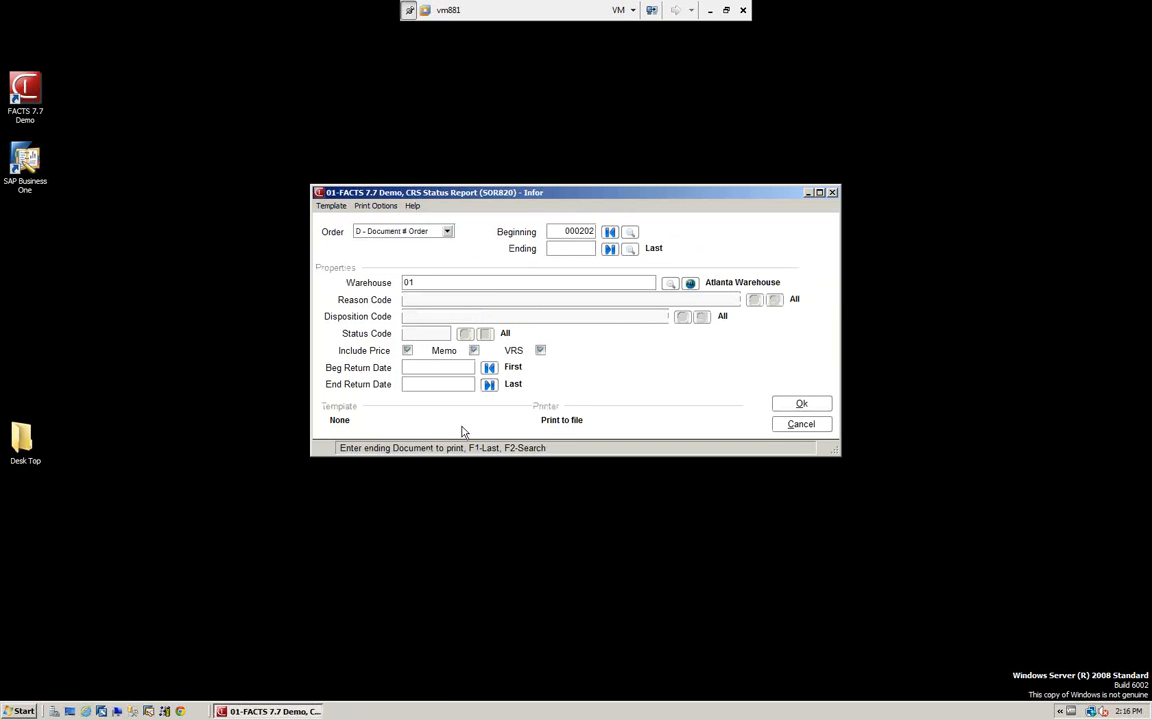
# Set the status report's warehouse selection to All and run the report to file with prices included.
pyautogui.click(690, 284)
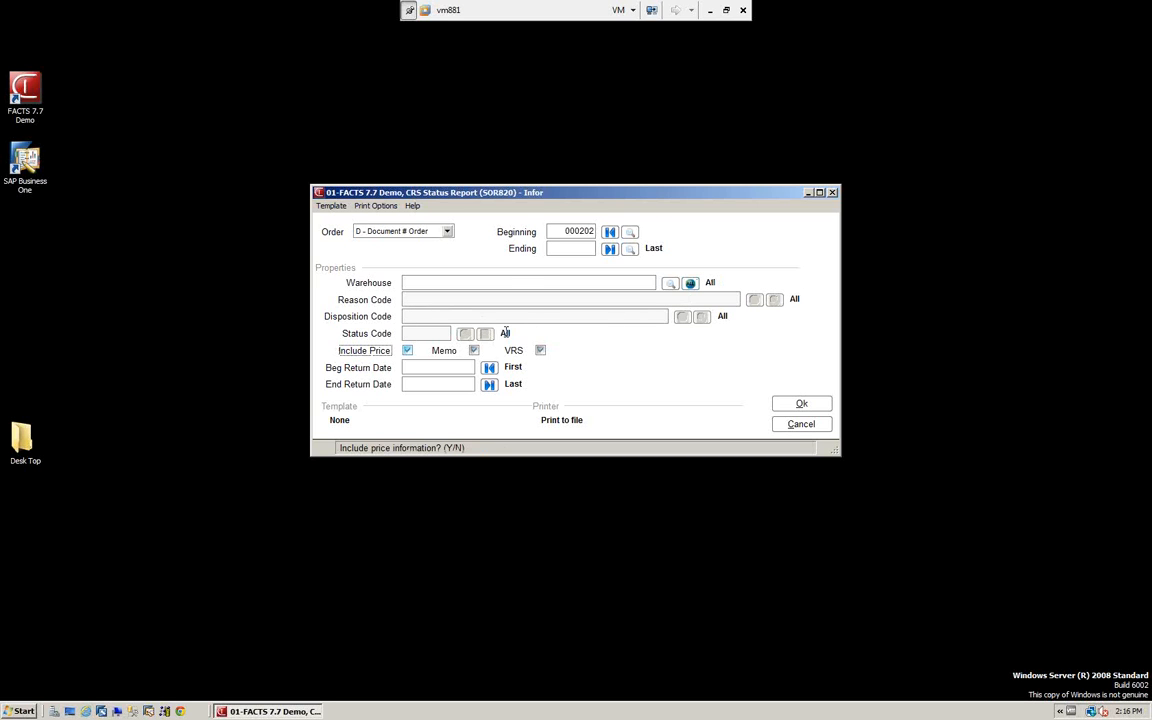
pyautogui.click(801, 404)
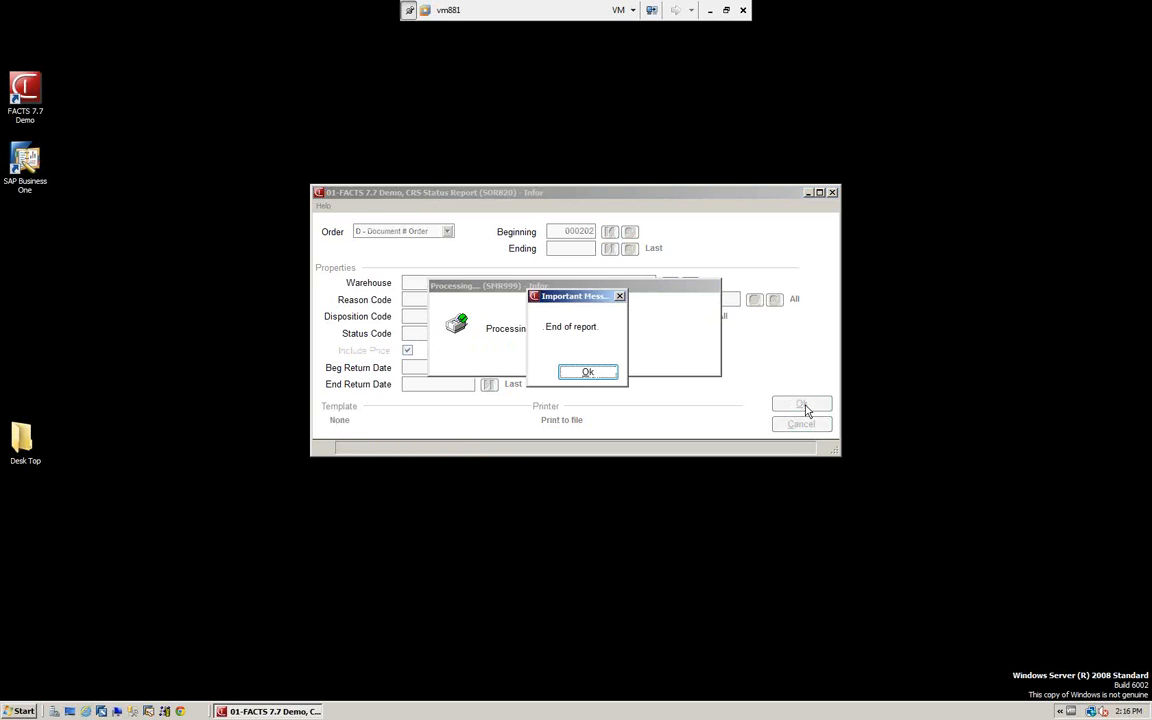
pyautogui.click(592, 375)
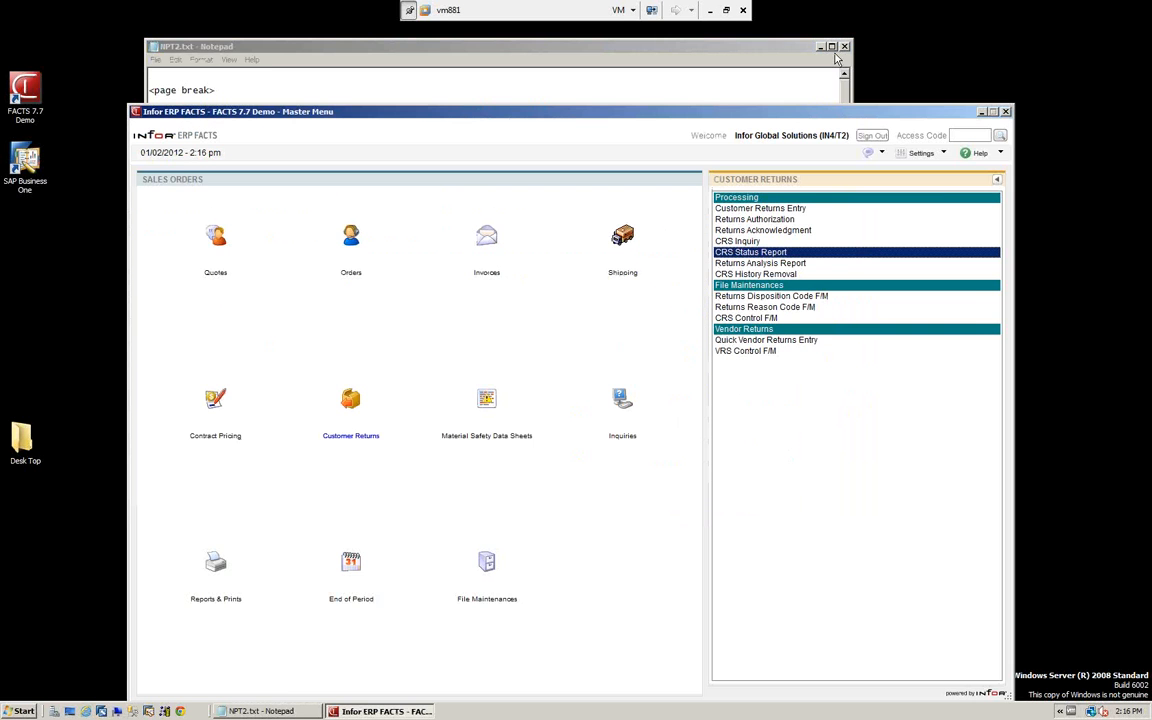
# Examine the Customer Returns Status Report output in Notepad, close it, and return to the Master Menu.
pyautogui.doubleClick(750, 46)
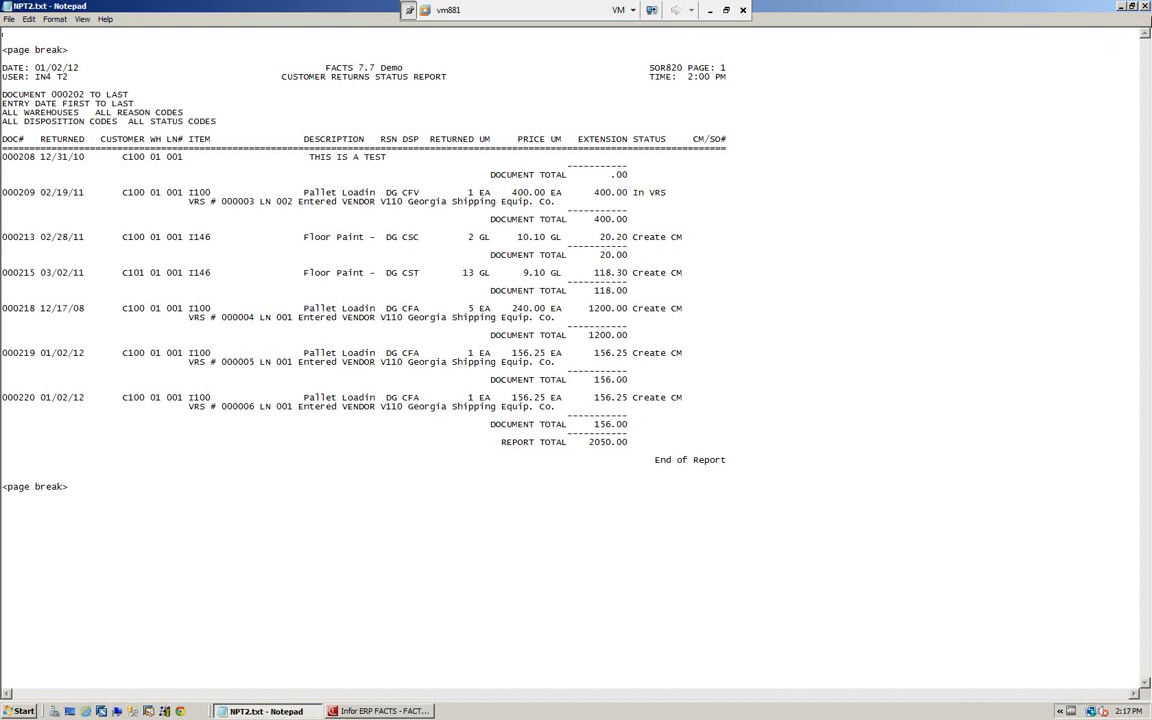
pyautogui.click(1147, 7)
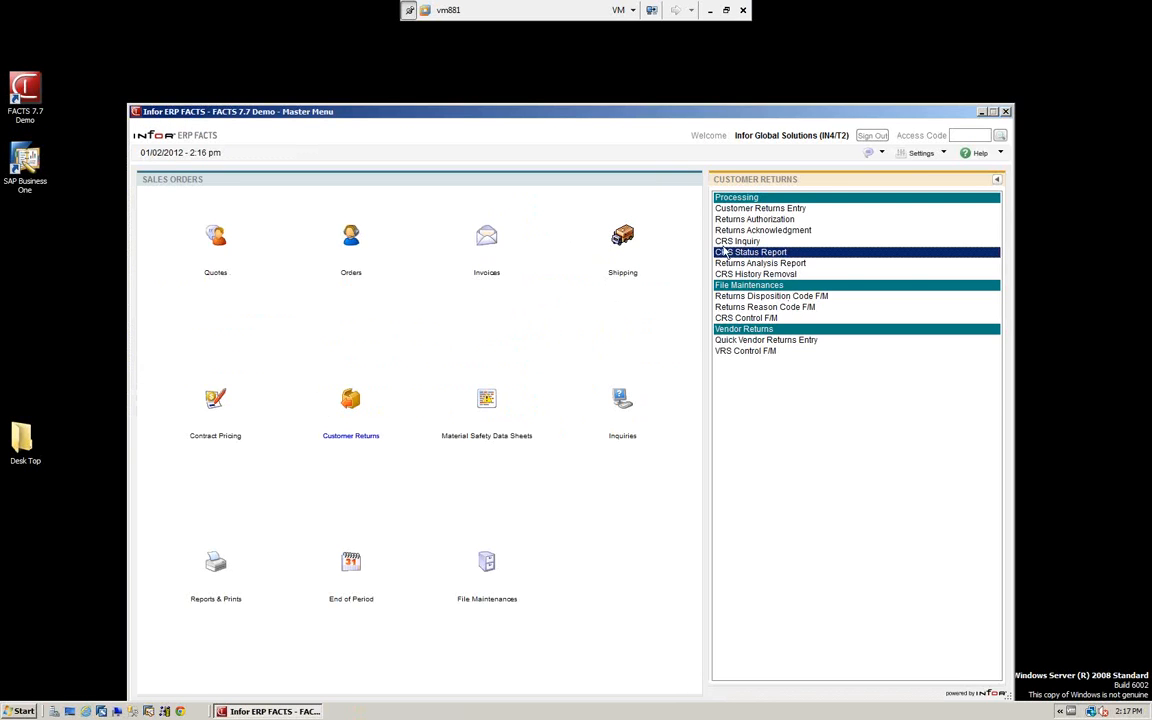
pyautogui.moveTo(652, 118); pyautogui.dragTo(650, 67)
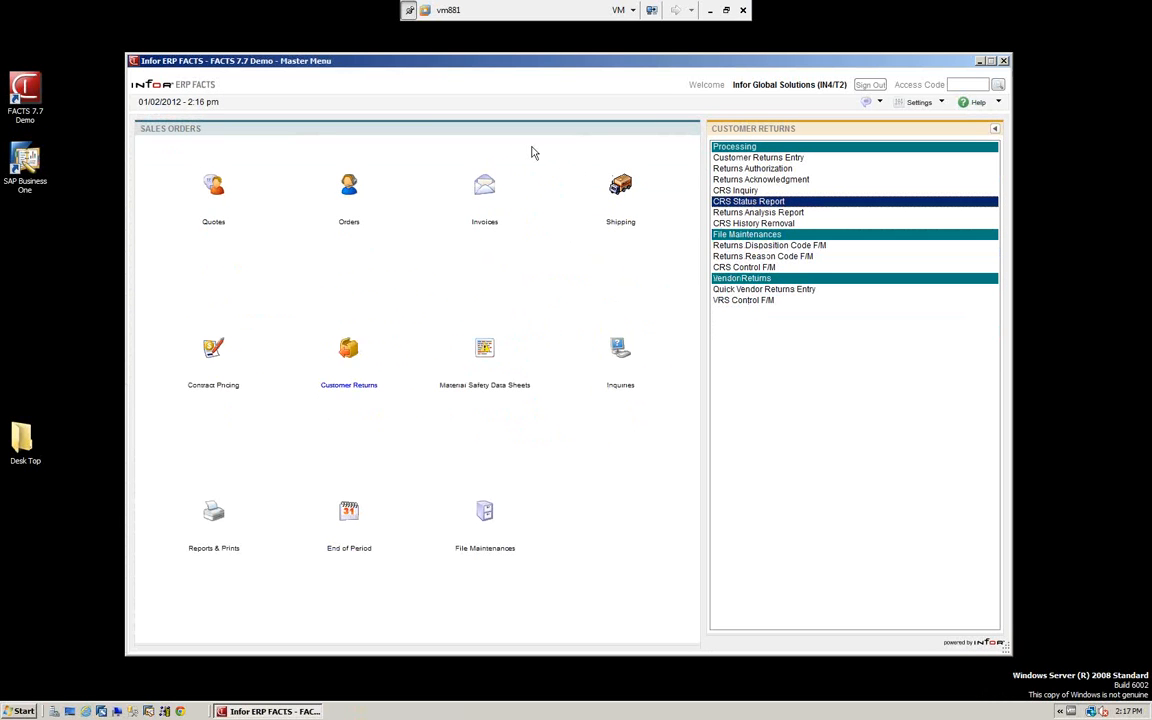
# Open Customer Returns Entry and create a new return authorization with the next document number.
pyautogui.click(352, 357)
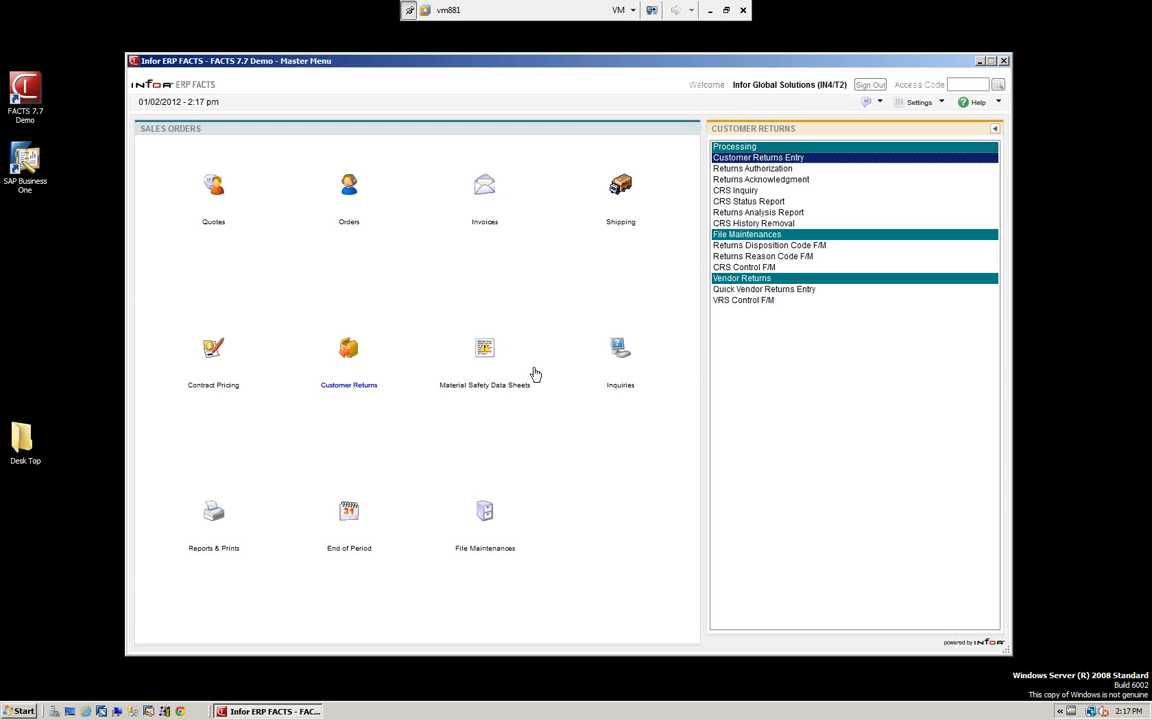
pyautogui.click(760, 161)
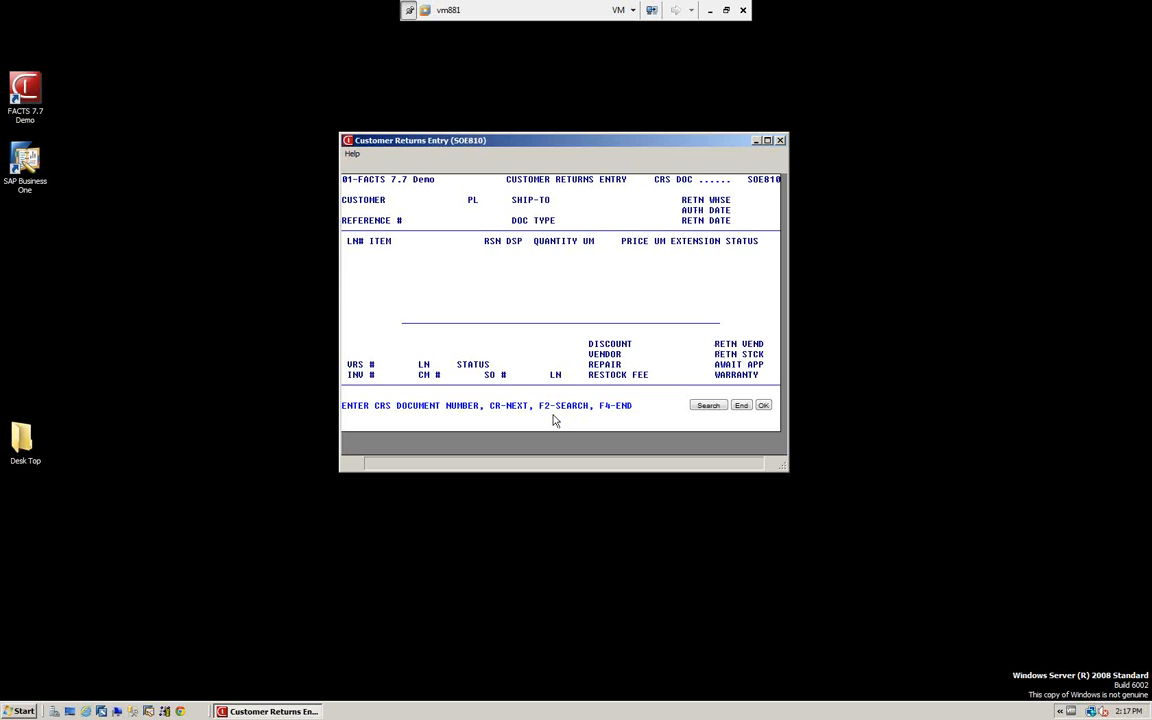
pyautogui.press('Return')
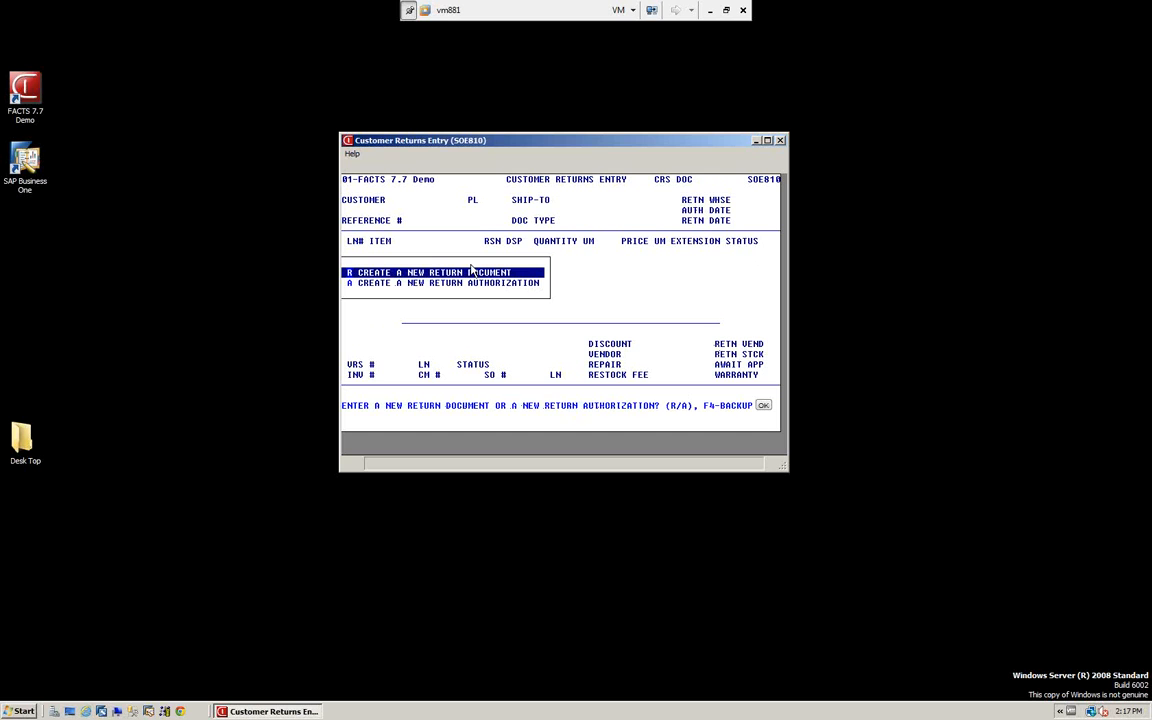
pyautogui.write('a')
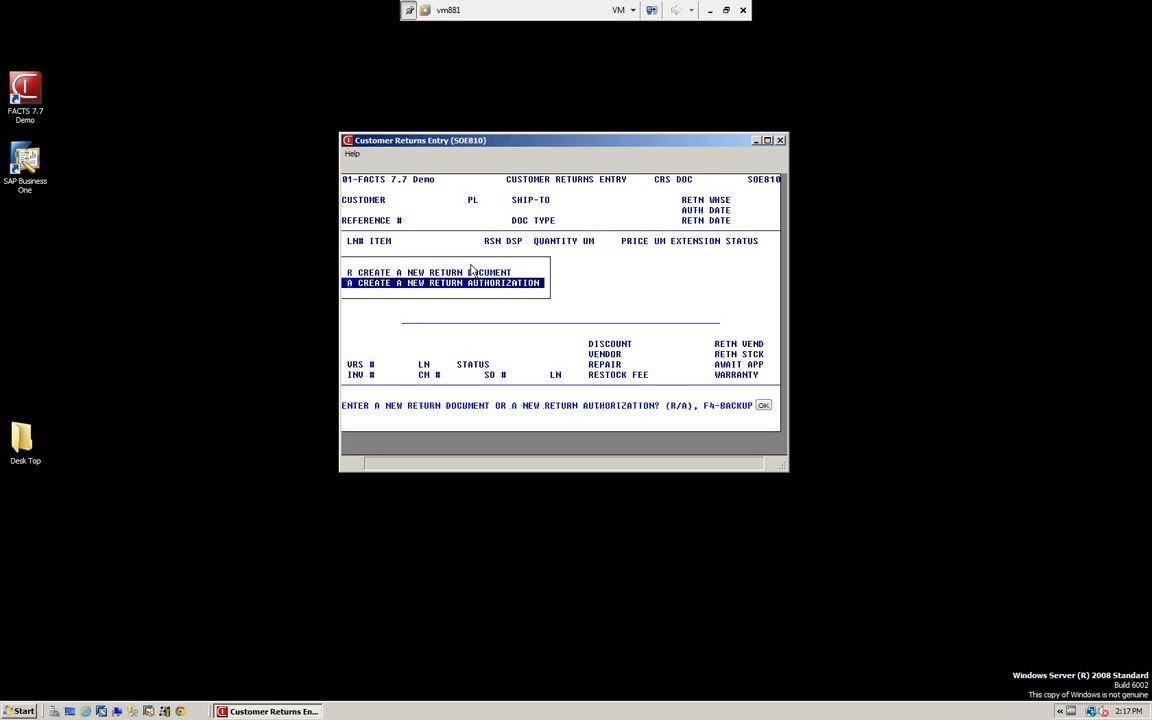
pyautogui.press('Return')
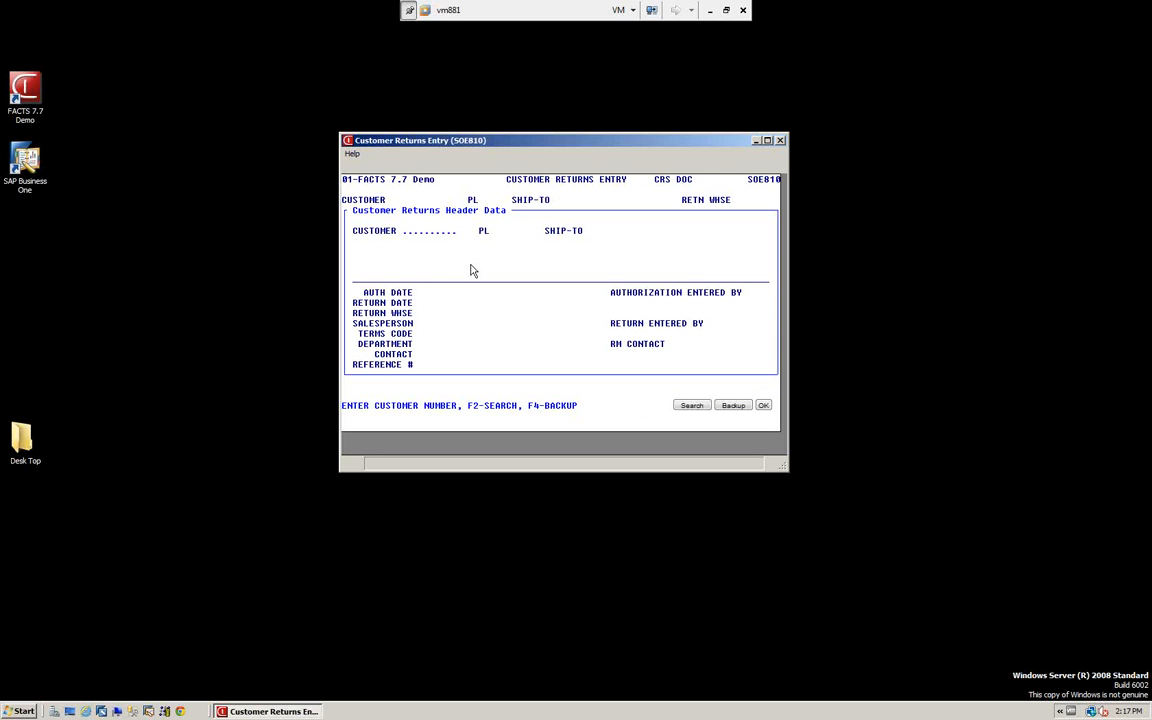
# Enter the customer number in the authorization header, accept the defaults with return warehouse 01, and leave contact and reference blank.
pyautogui.write('C100')
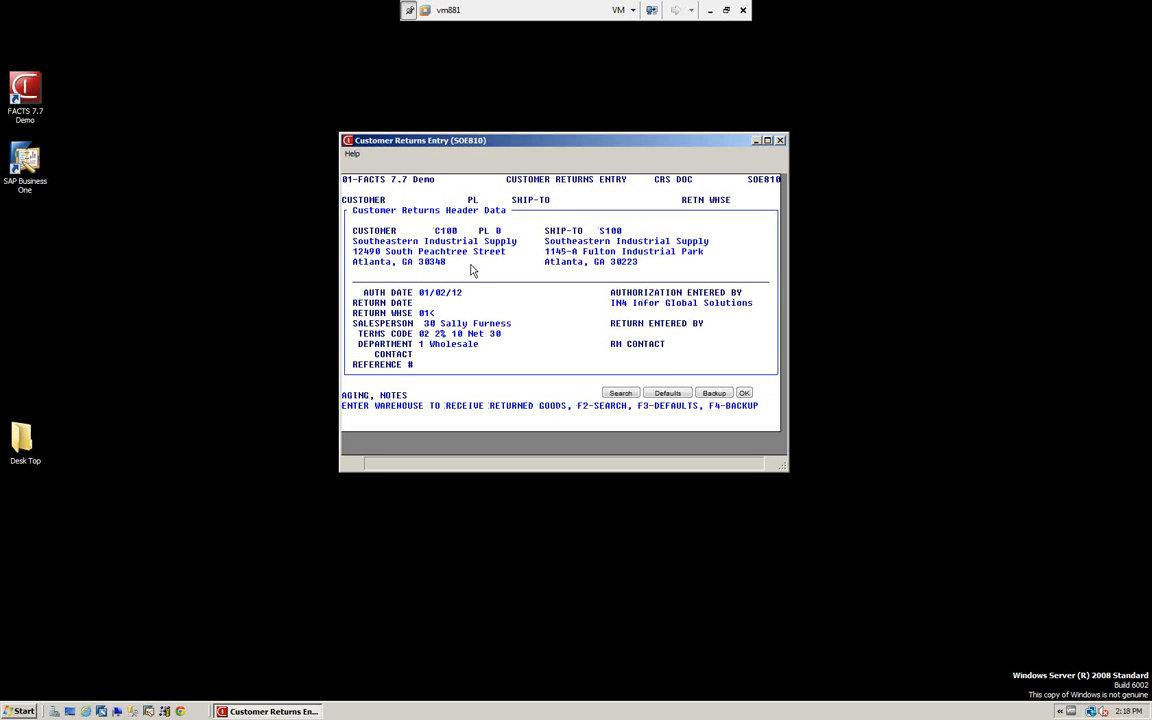
pyautogui.press('Return')
pyautogui.press('Return')
pyautogui.press('Return')
pyautogui.press('Return')
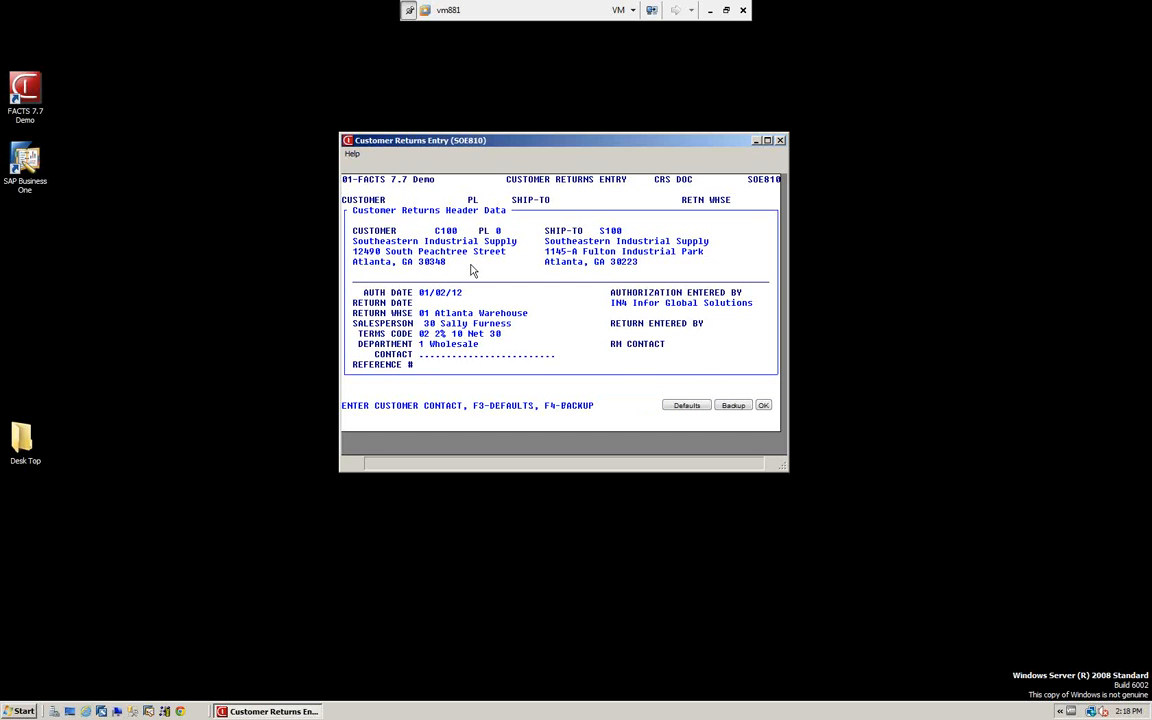
pyautogui.press('Return')
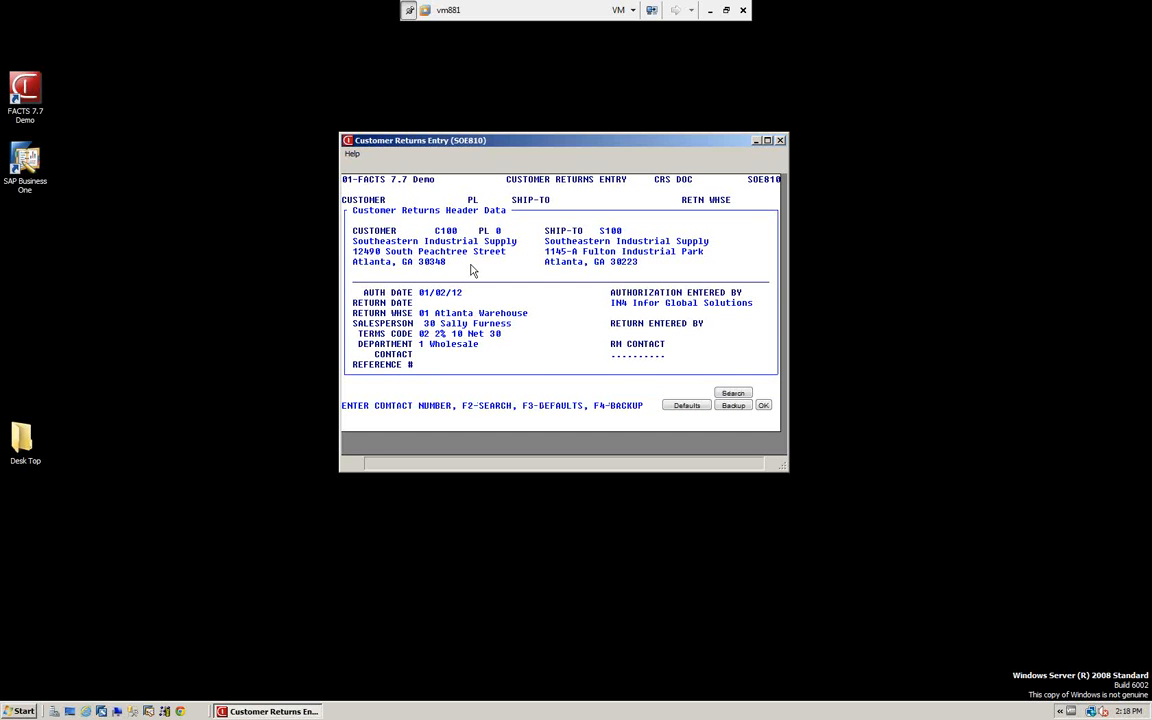
pyautogui.press('Return')
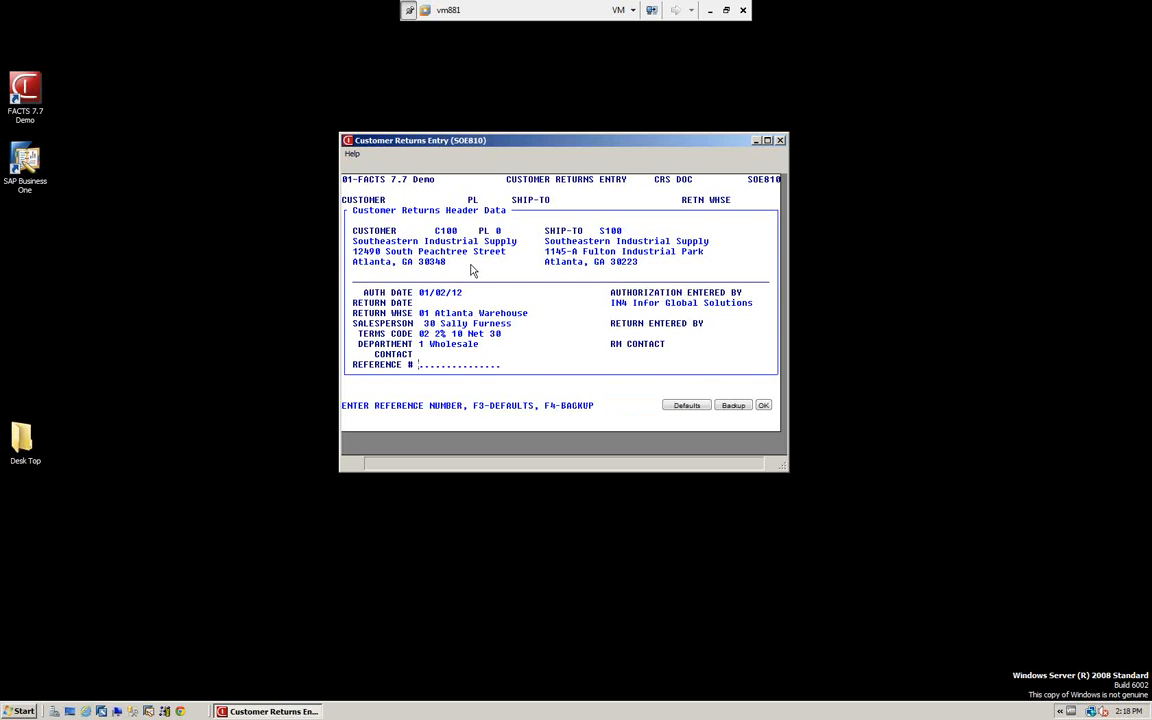
pyautogui.press('Return')
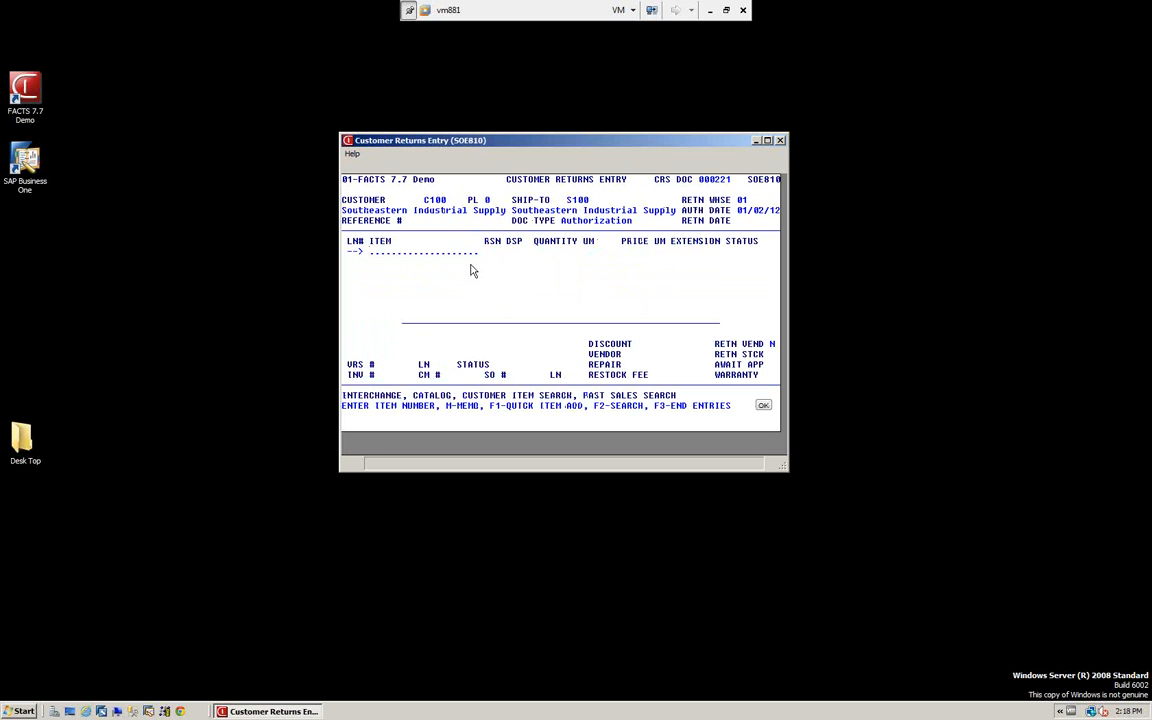
# Enter item I100 on the first return line.
pyautogui.write('I100')
pyautogui.press('Return')
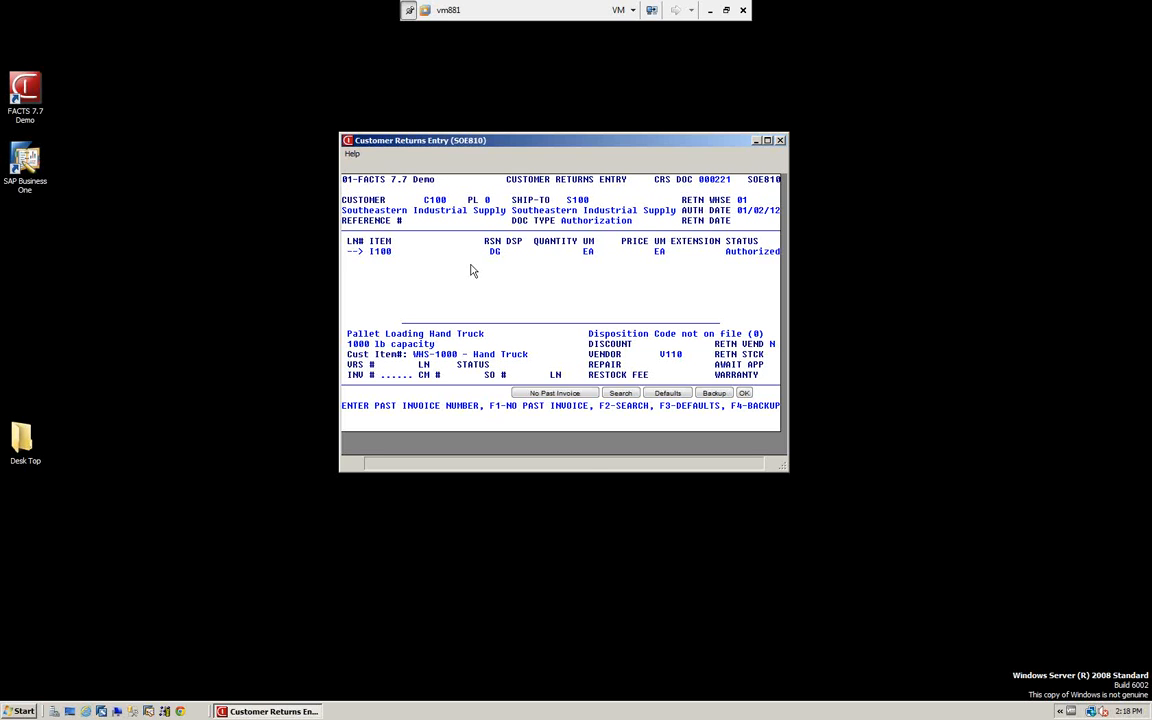
pyautogui.press('F2')
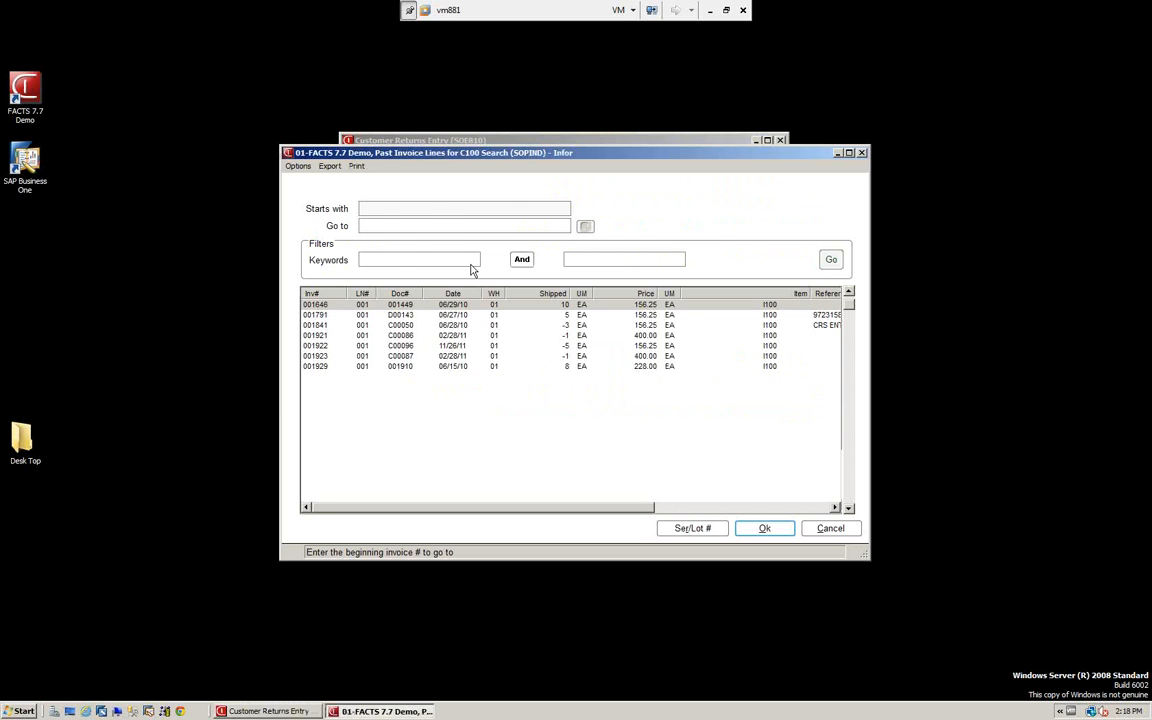
pyautogui.press('Return')
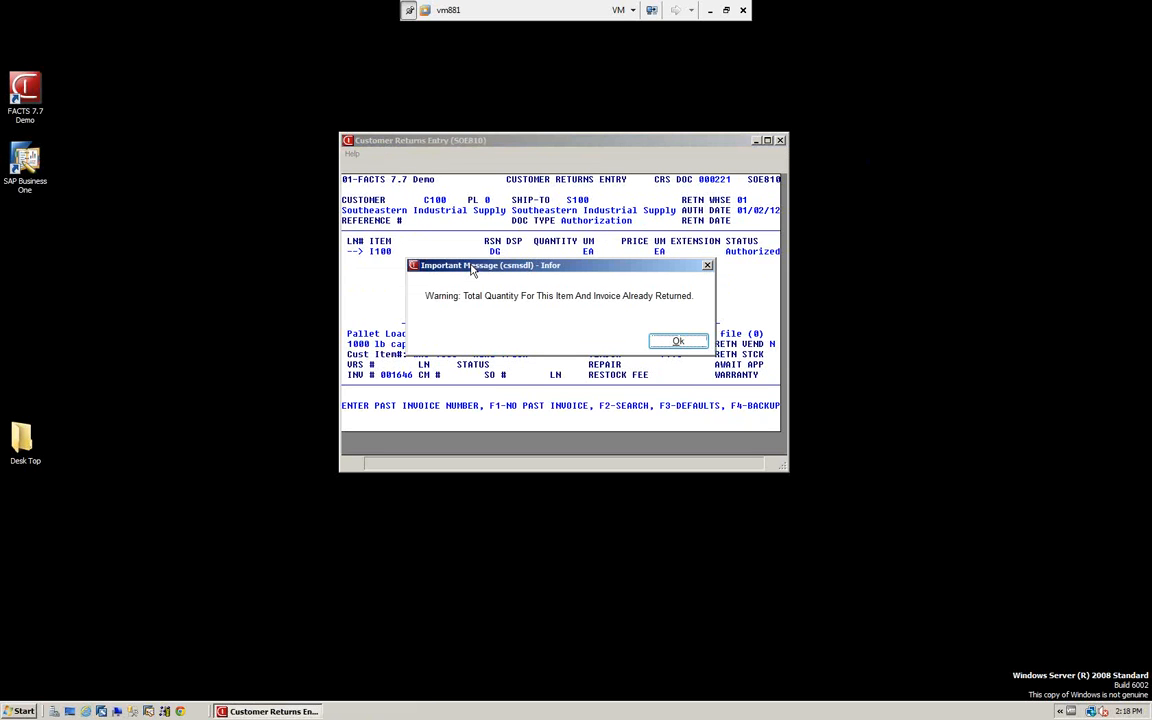
pyautogui.click(676, 342)
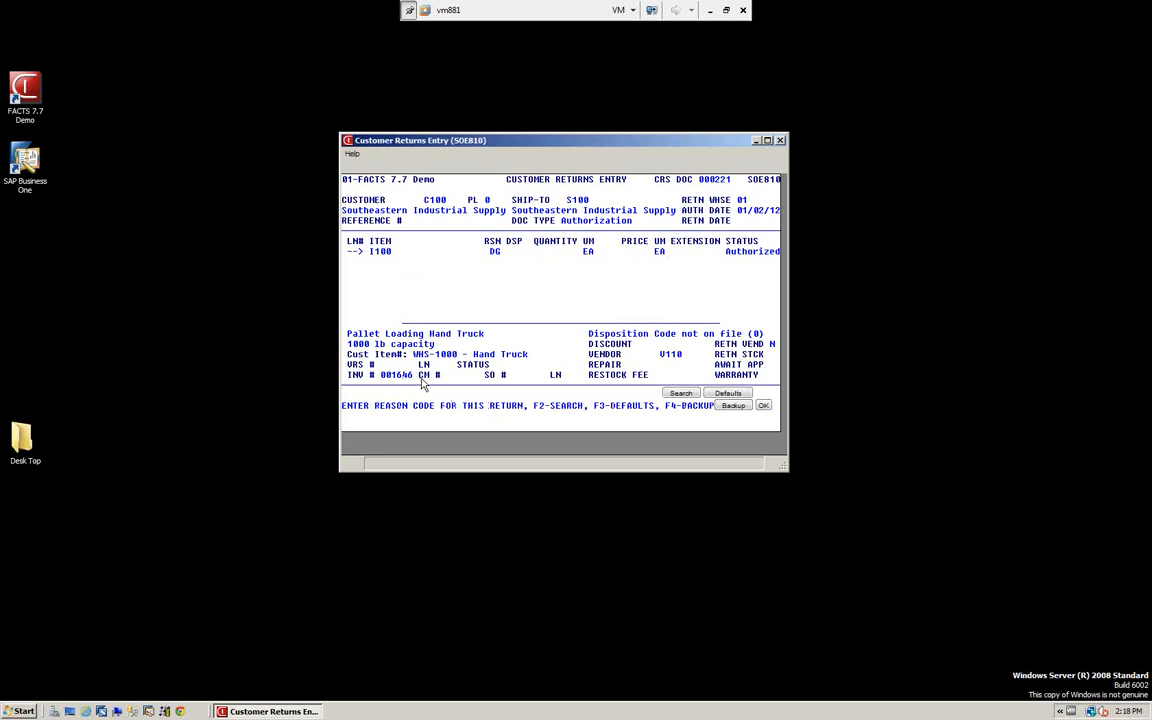
pyautogui.press('F4')
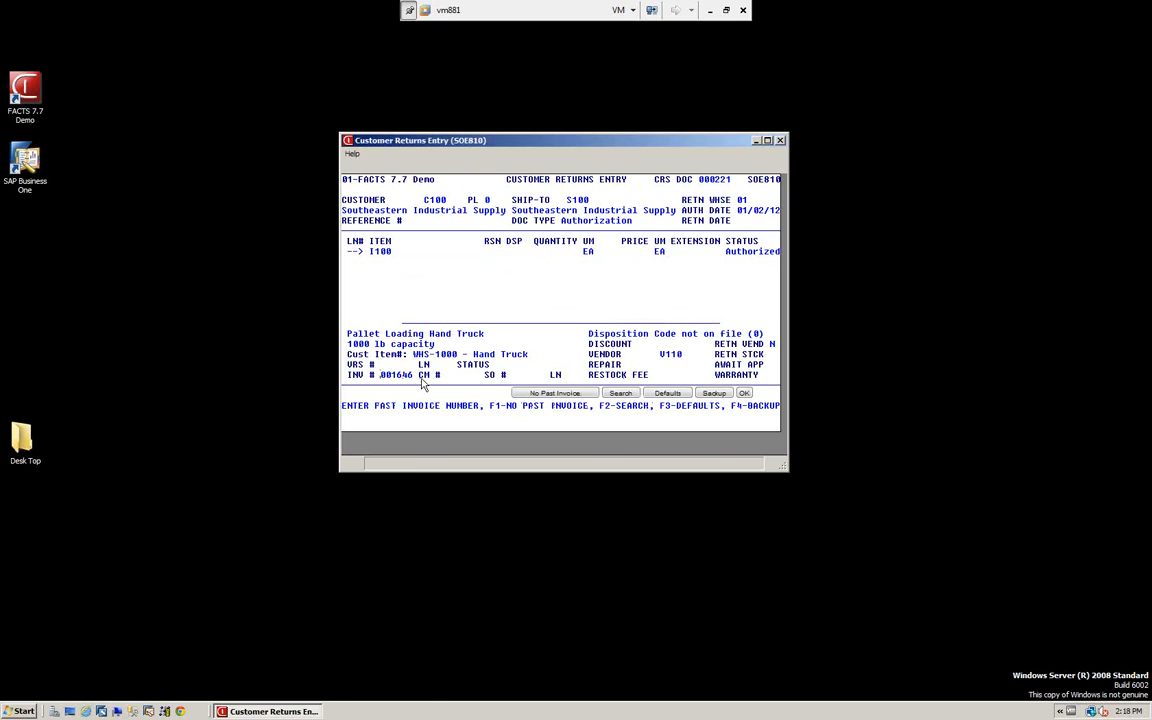
# Look up past invoice 001791 for the item I100 line, acknowledge the warning, and keep reason code DG.
pyautogui.press('F2')
pyautogui.click(450, 315)
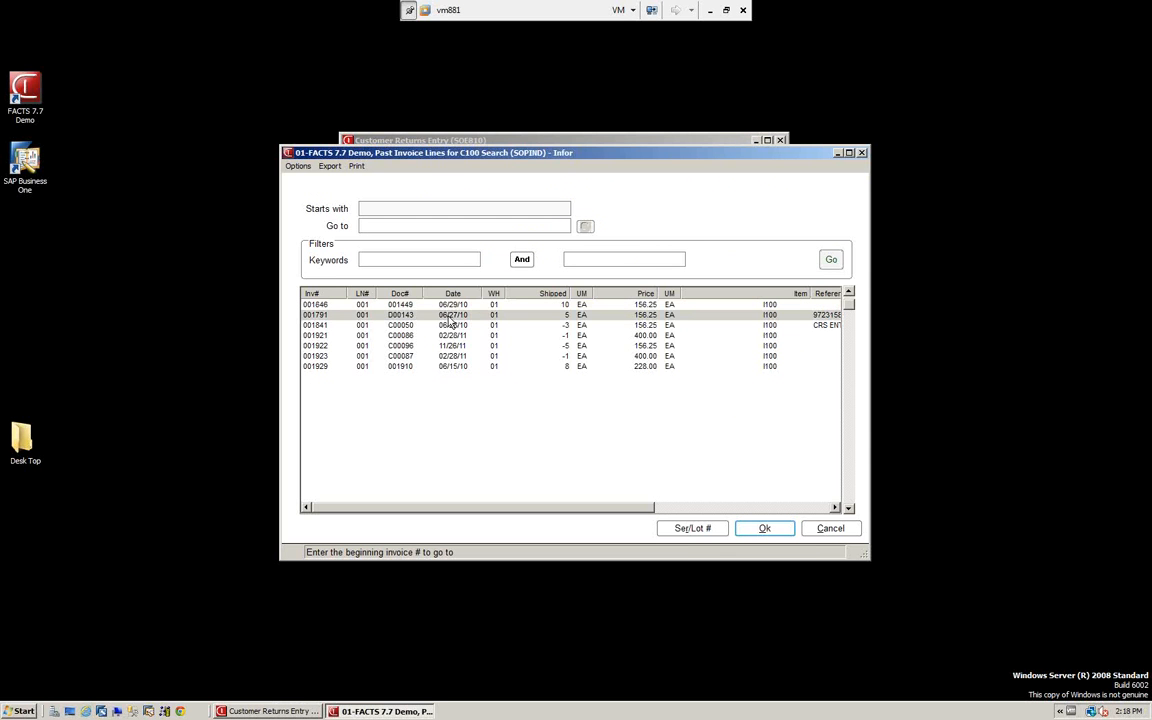
pyautogui.click(766, 530)
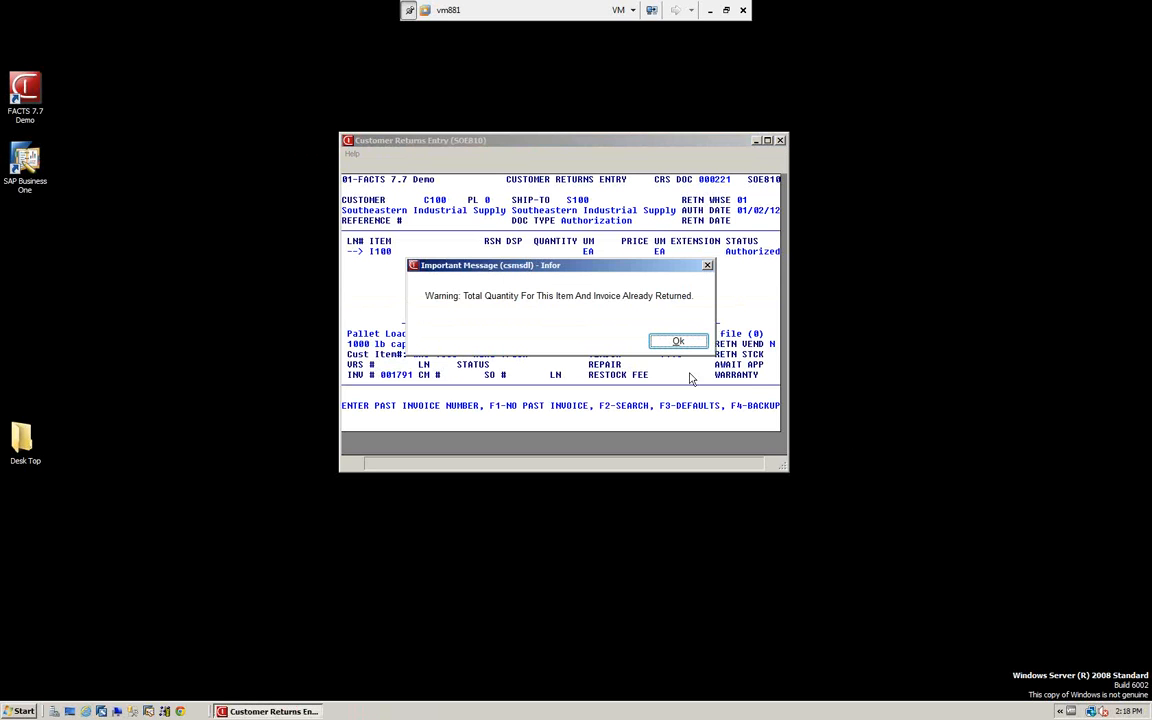
pyautogui.click(676, 342)
pyautogui.press('Return')
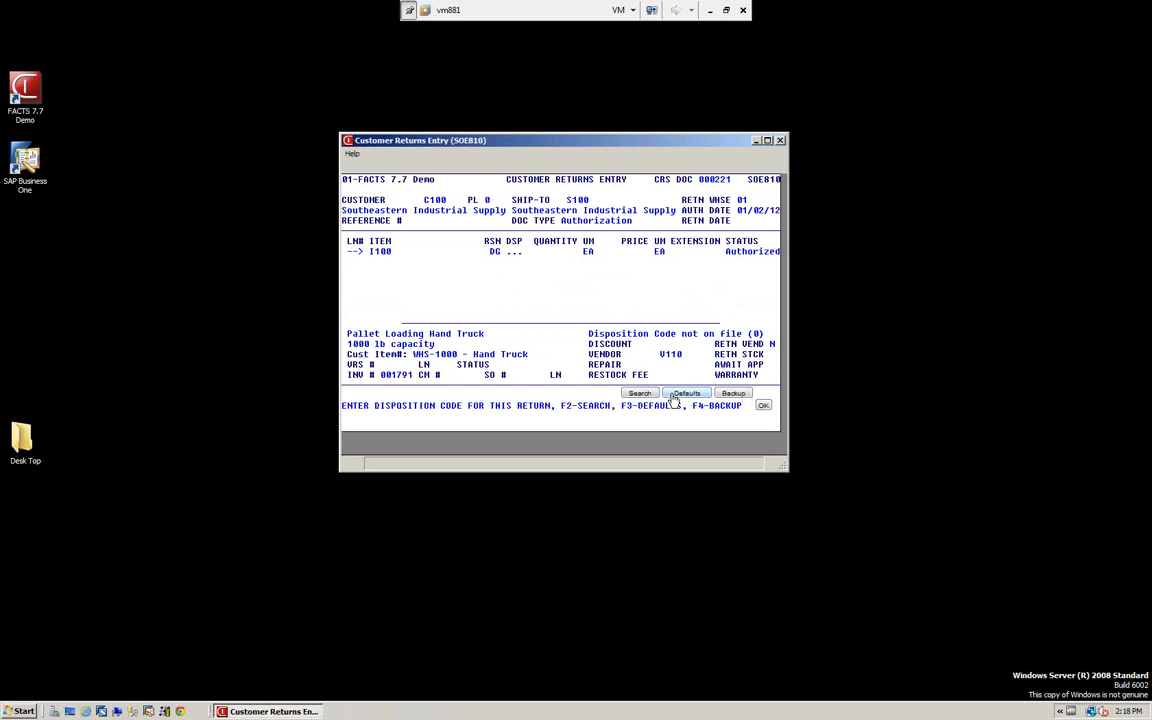
# Assign disposition code CRA (Credit, replacement, app req) to the line and set the return quantity to 1.
pyautogui.press('F2')
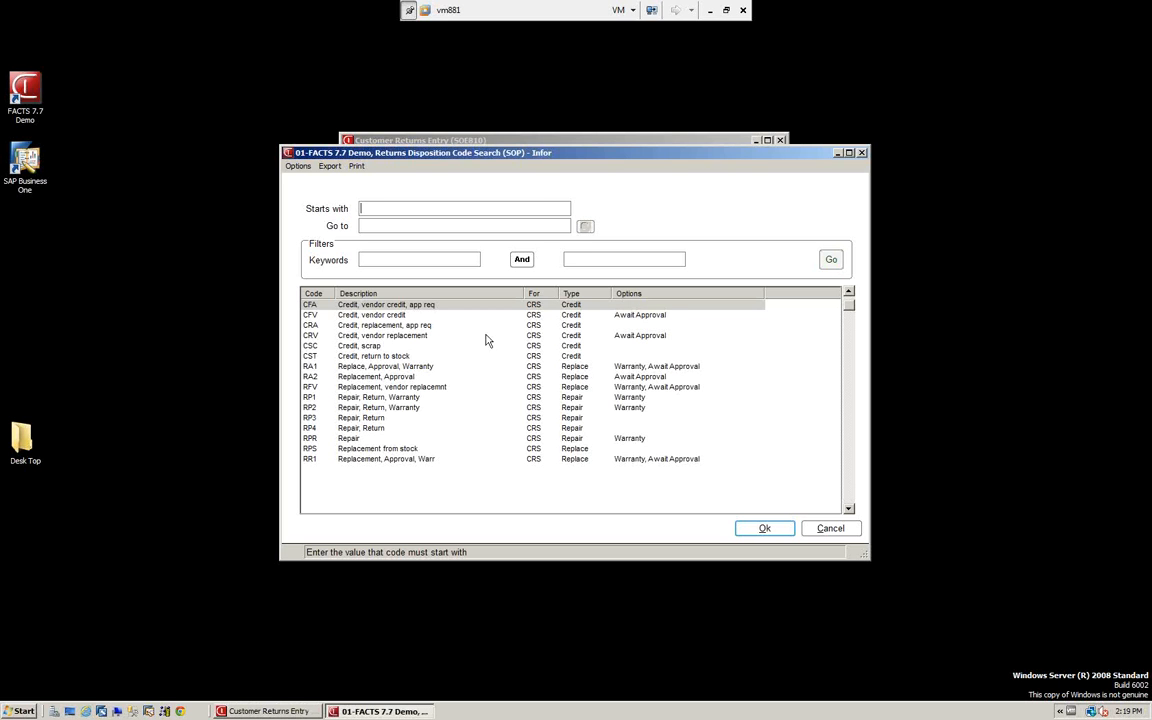
pyautogui.click(340, 326)
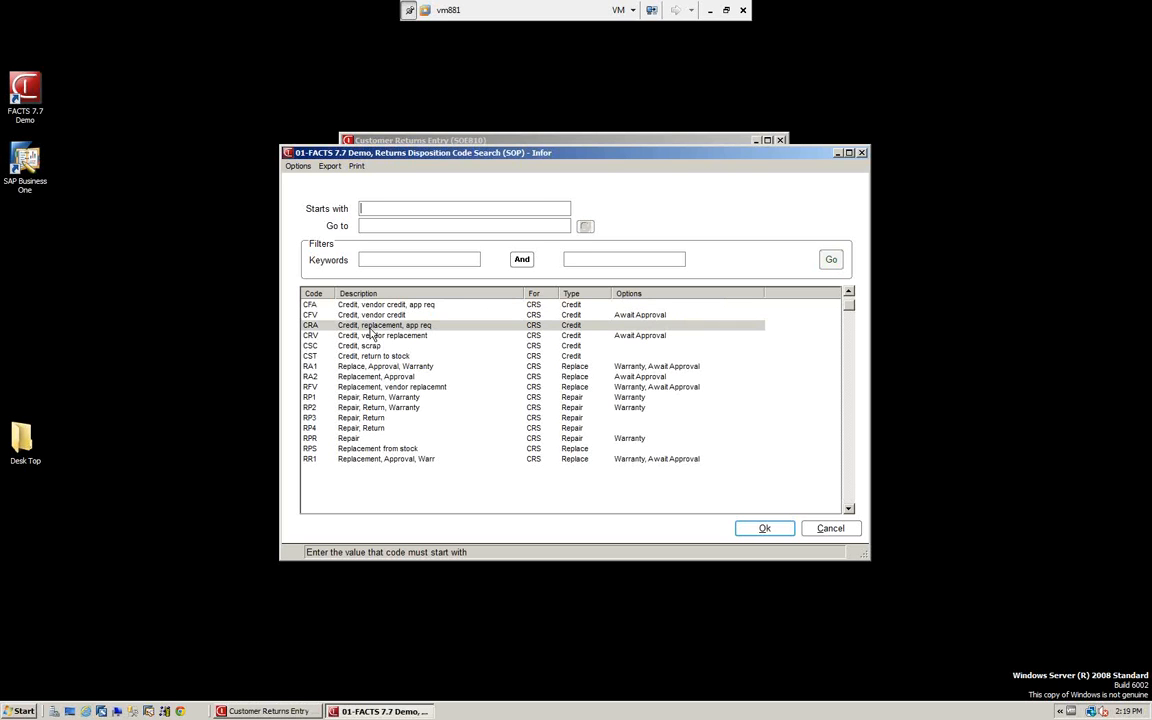
pyautogui.click(759, 530)
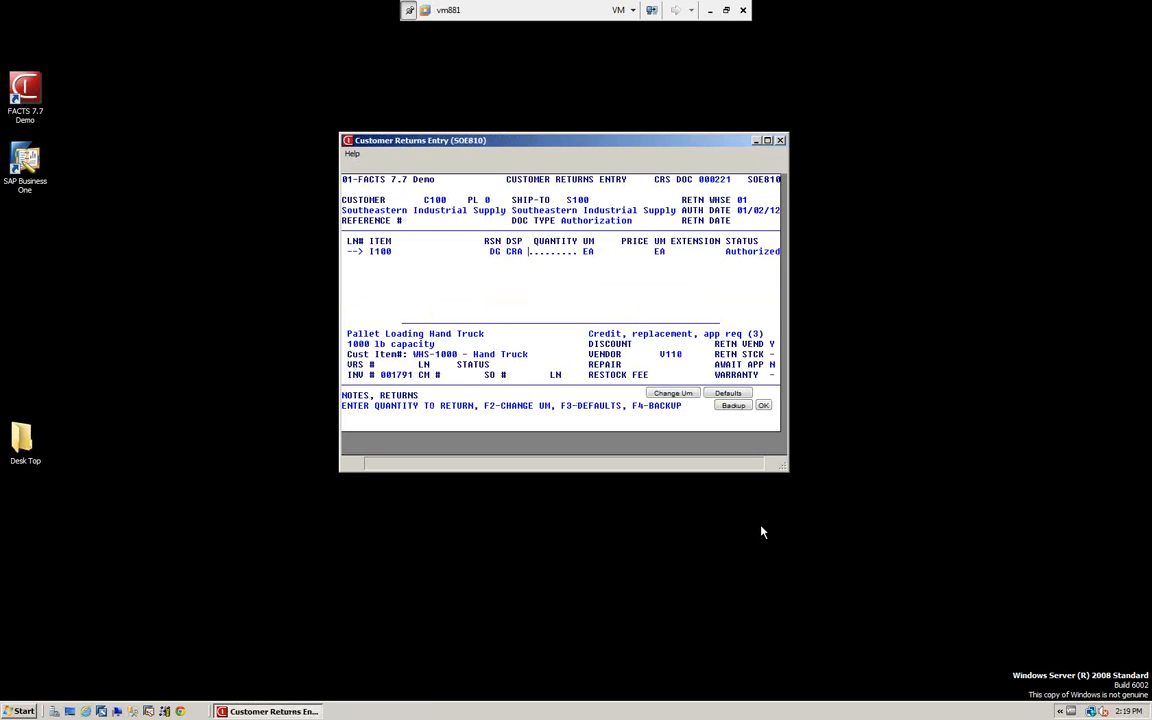
pyautogui.write('1')
pyautogui.press('Return')
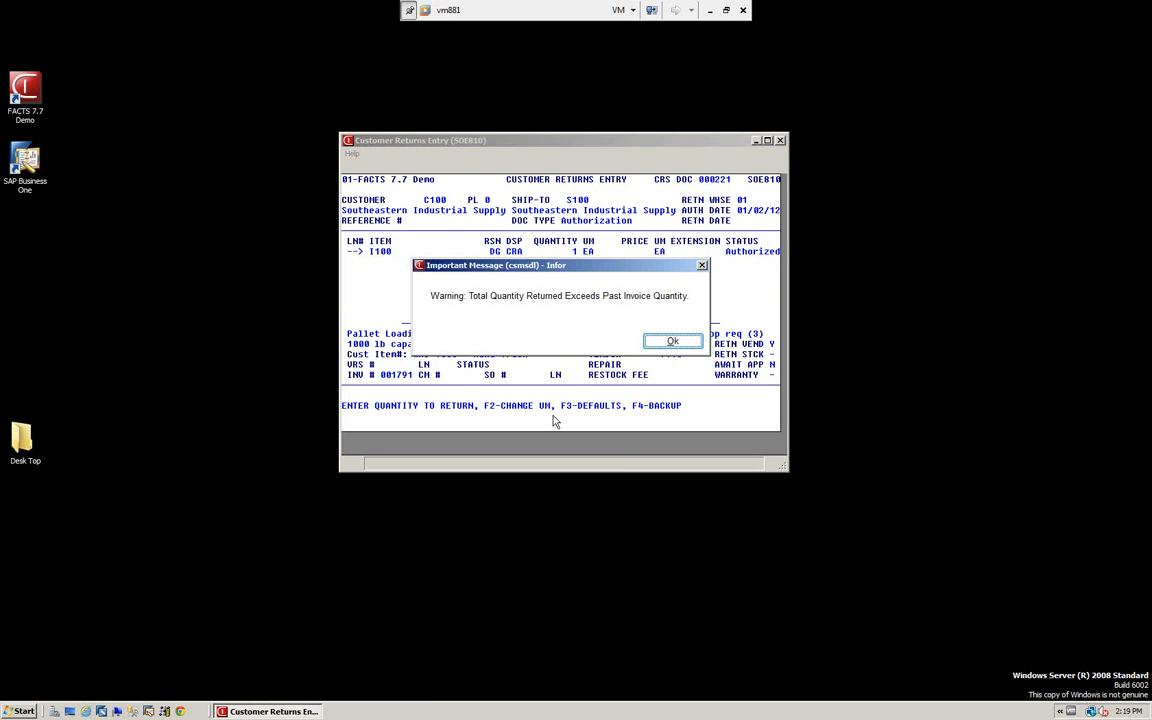
pyautogui.click(672, 341)
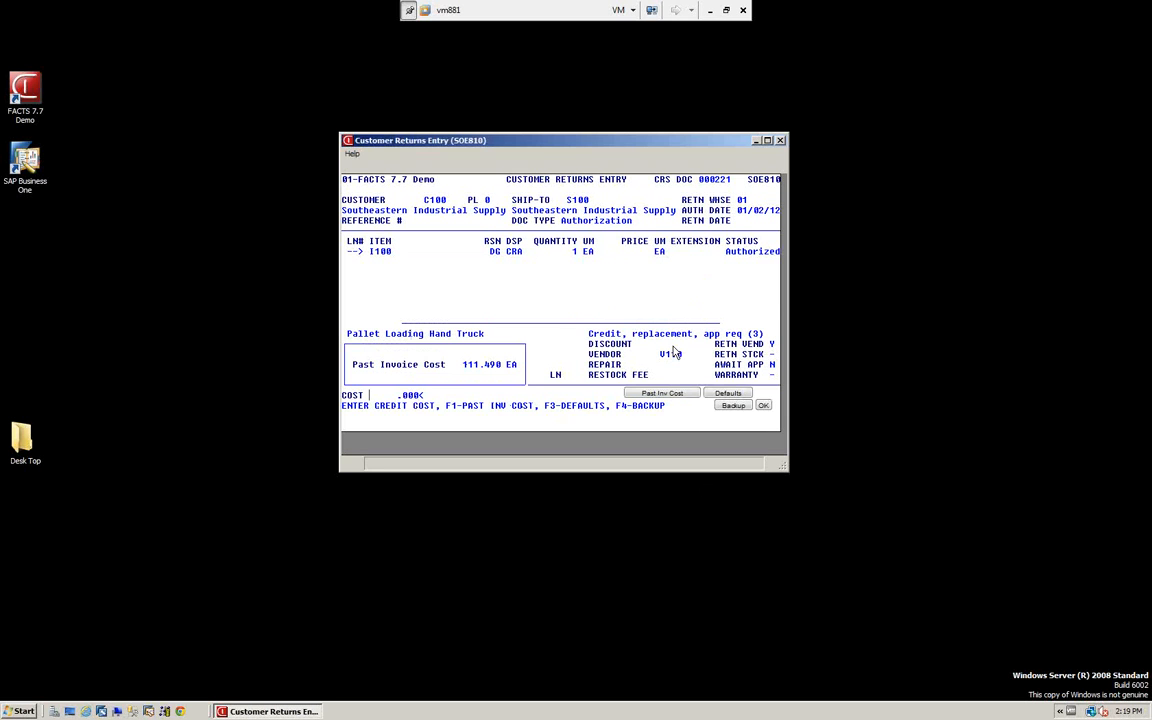
# Set the line's credit cost to 111.49 and its credit price to 156.25, matching the past invoice.
pyautogui.write('111.49')
pyautogui.press('Return')
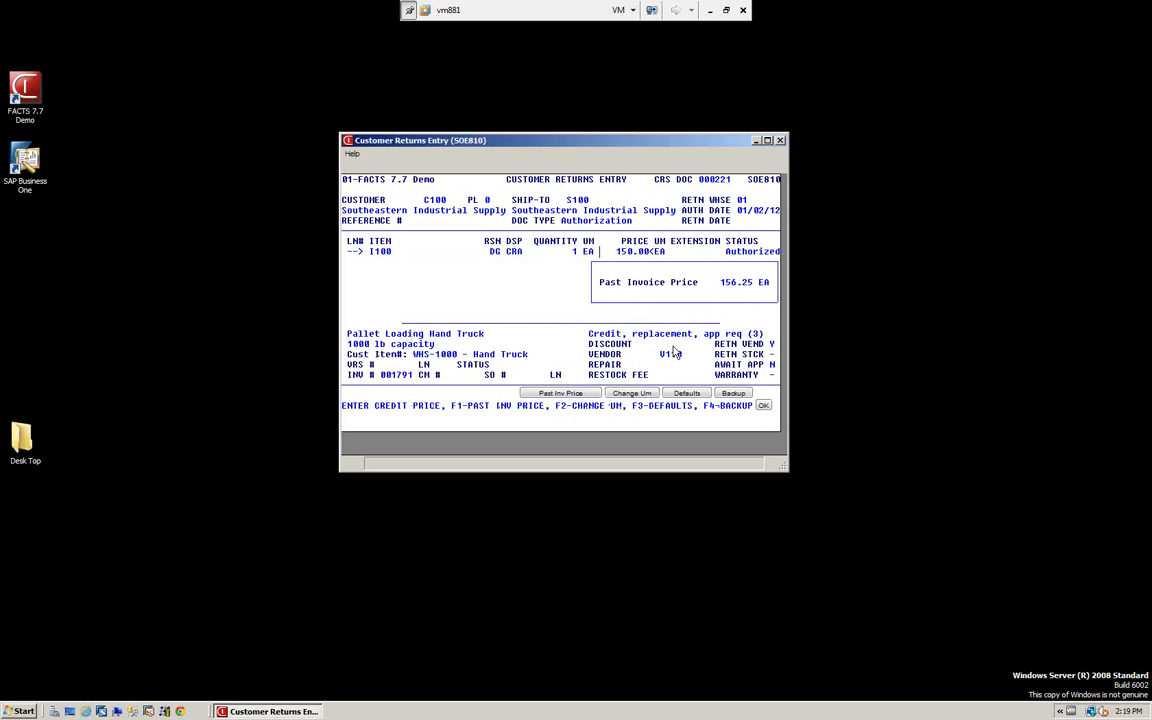
pyautogui.write('156.25')
pyautogui.press('Return')
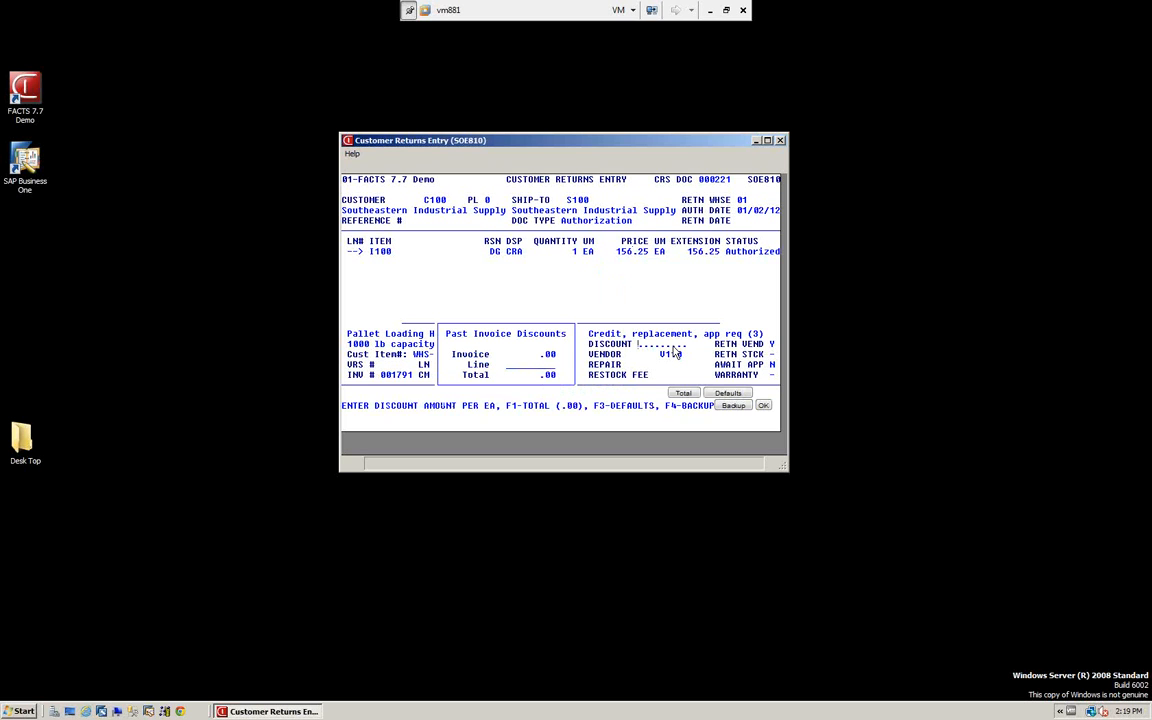
# Give the line no discount, apply the standard 7.81 restocking fee, accept the line, and end item entry.
pyautogui.press('Return')
pyautogui.press('Return')
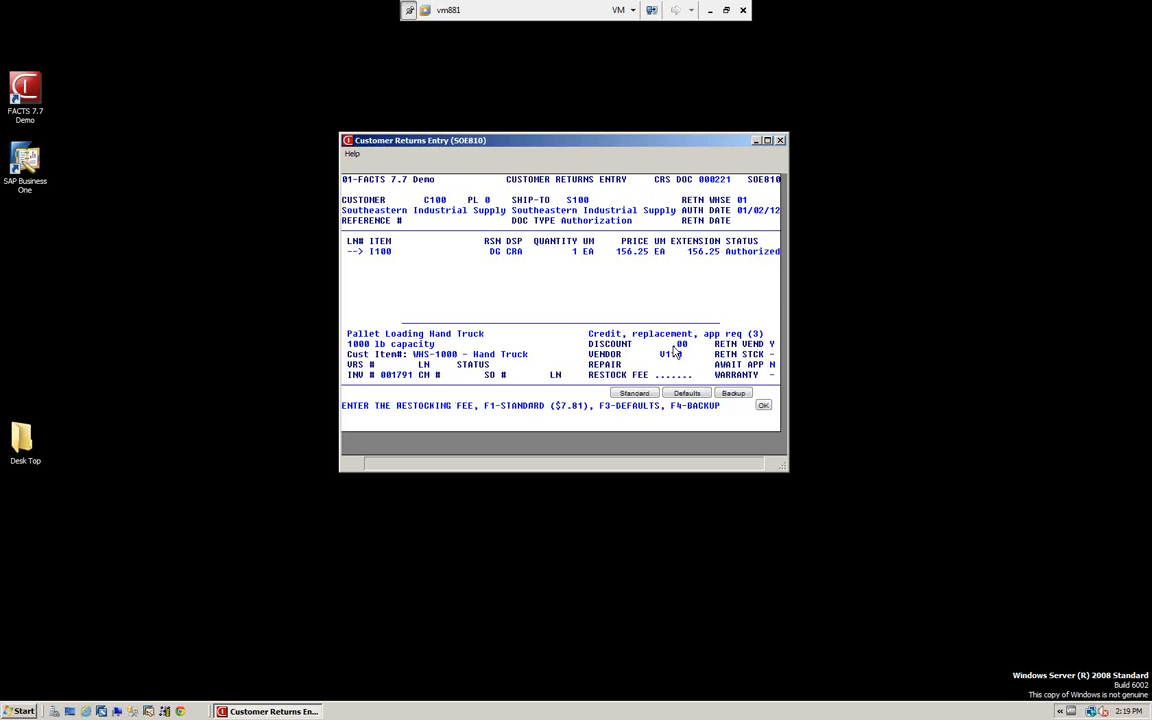
pyautogui.press('F1')
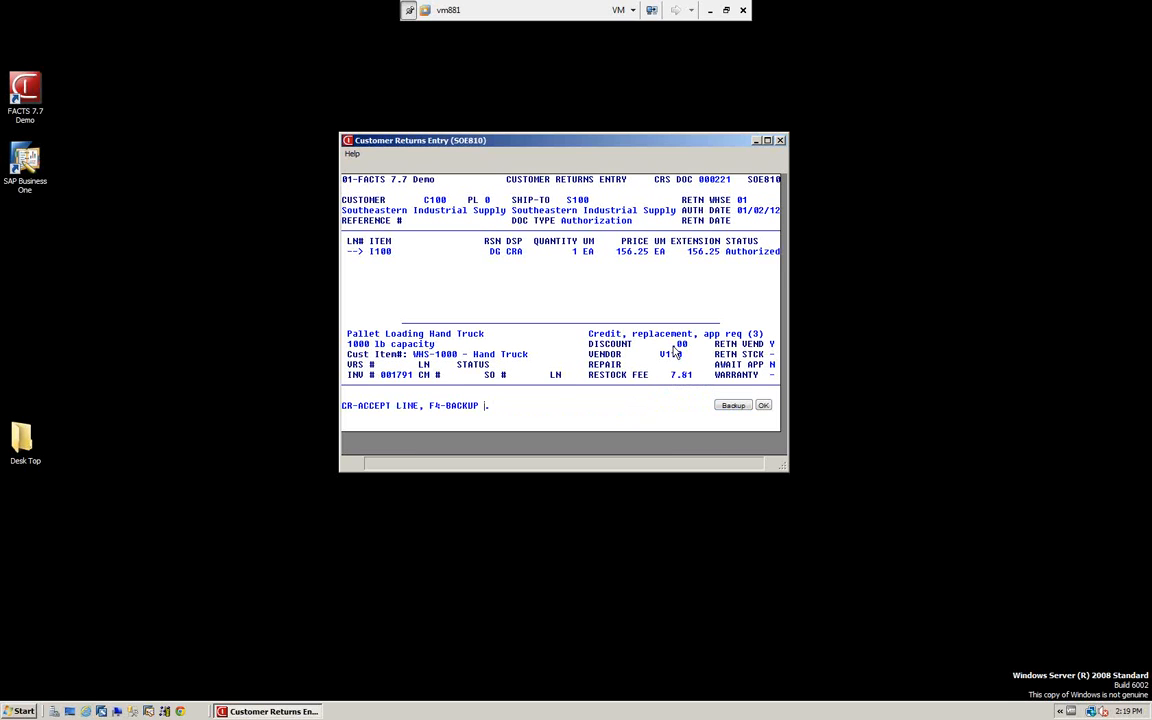
pyautogui.press('Return')
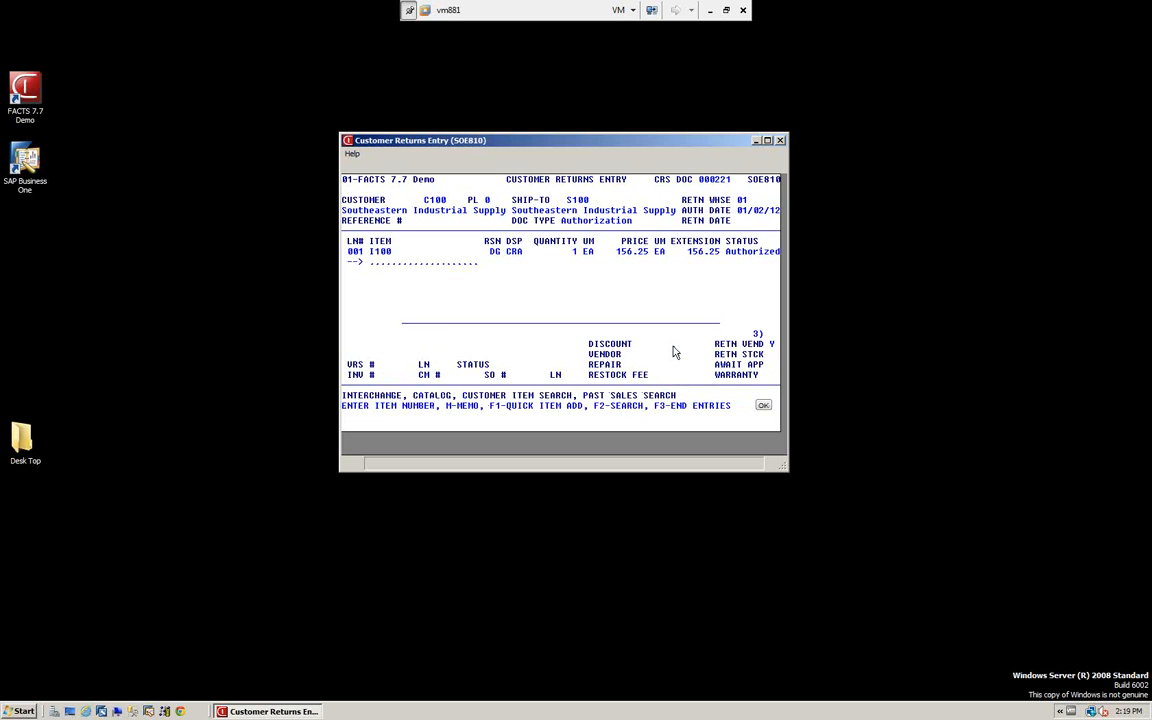
pyautogui.press('F3')
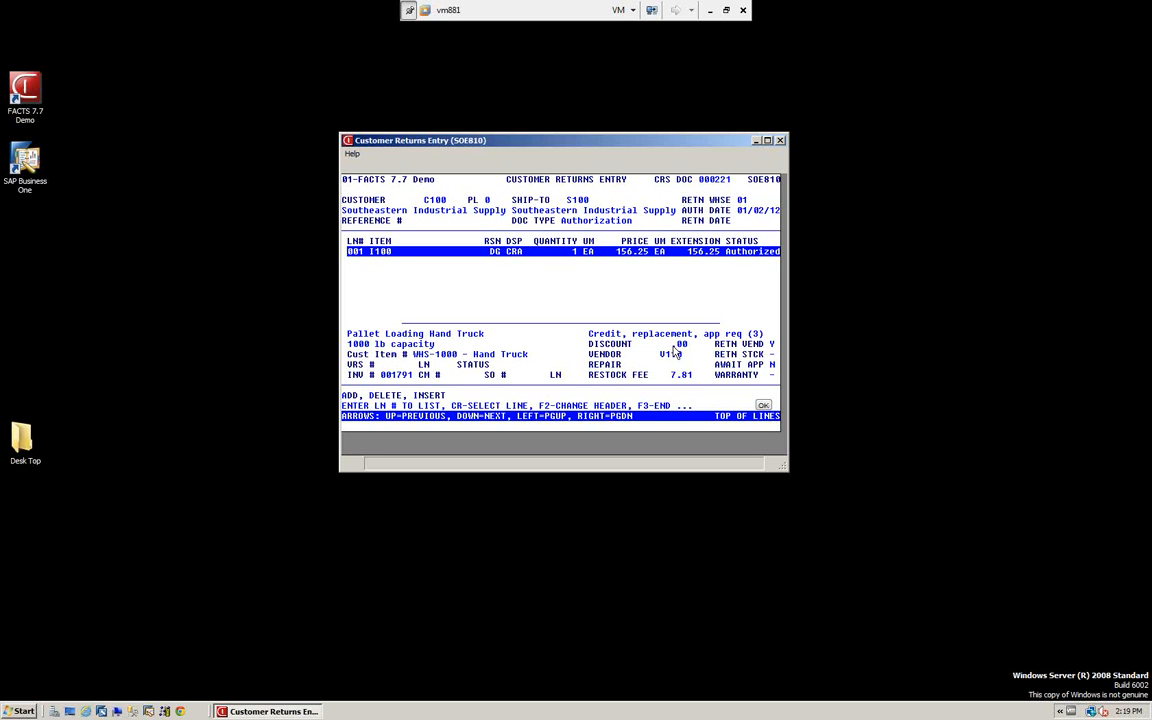
# Finish the return authorization with its default document memo, without converting it to a return document or printing the authorization.
pyautogui.press('F3')
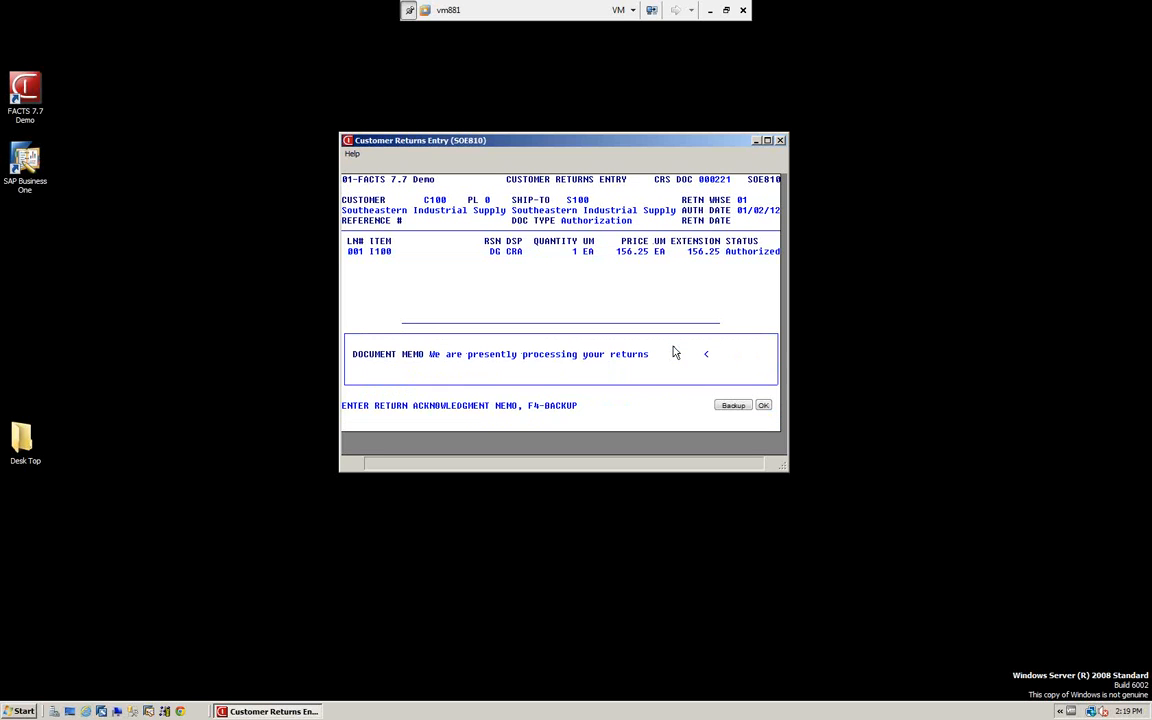
pyautogui.press('Return')
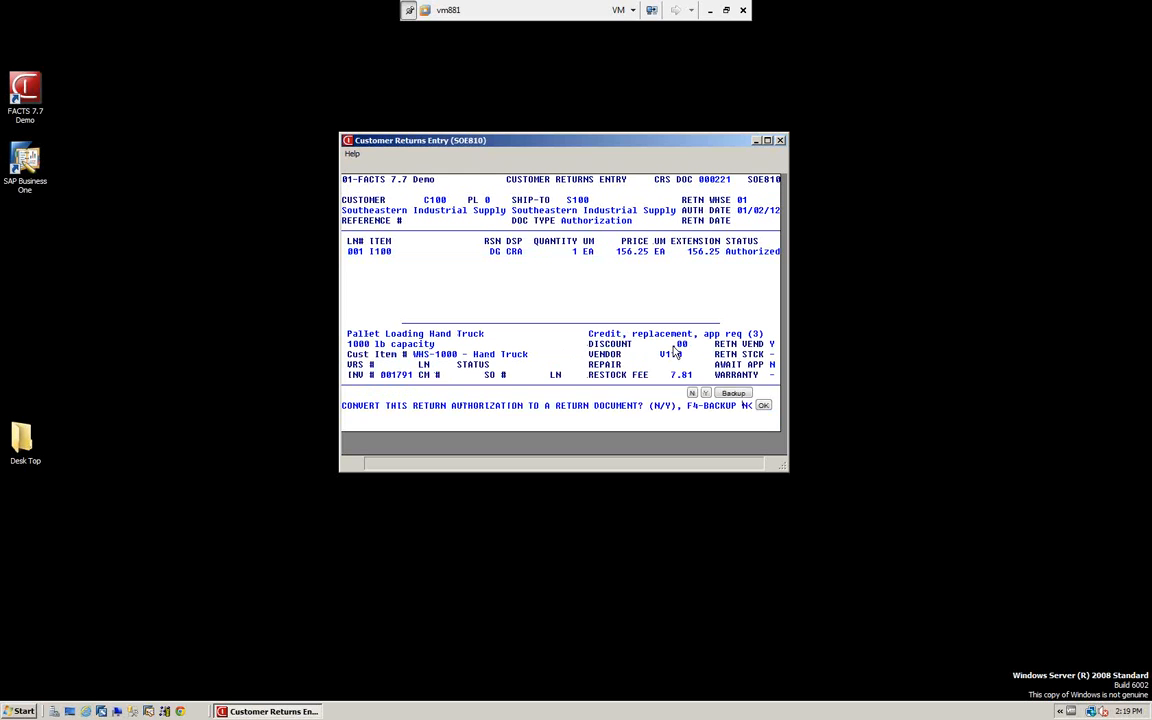
pyautogui.press('Return')
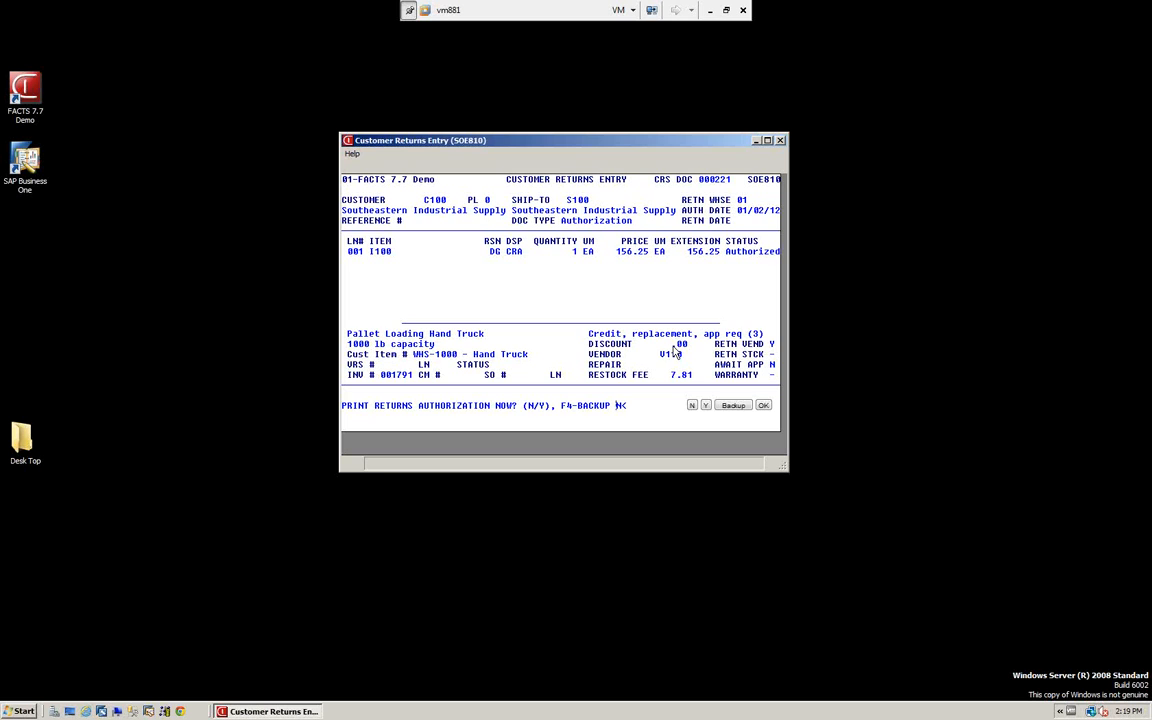
pyautogui.press('Return')
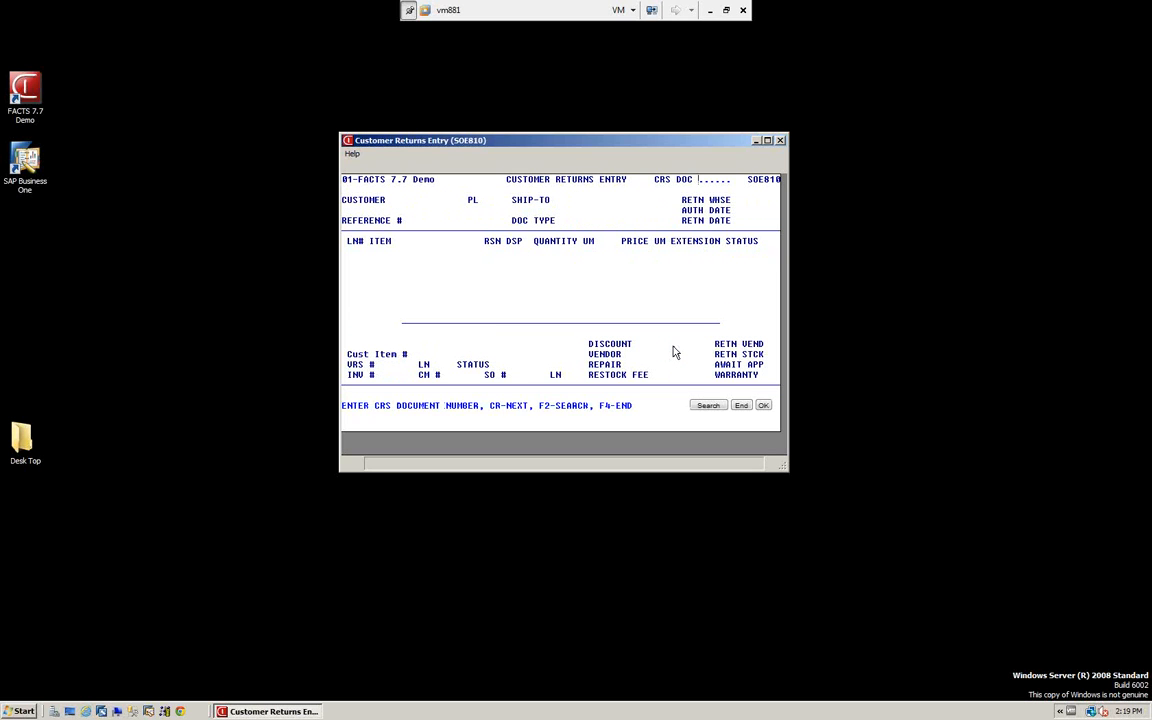
# Reopen CRS document 000221, keep its memo, convert it to a return document without printing the acknowledgment, and exit returns entry.
pyautogui.write('000221')
pyautogui.press('Return')
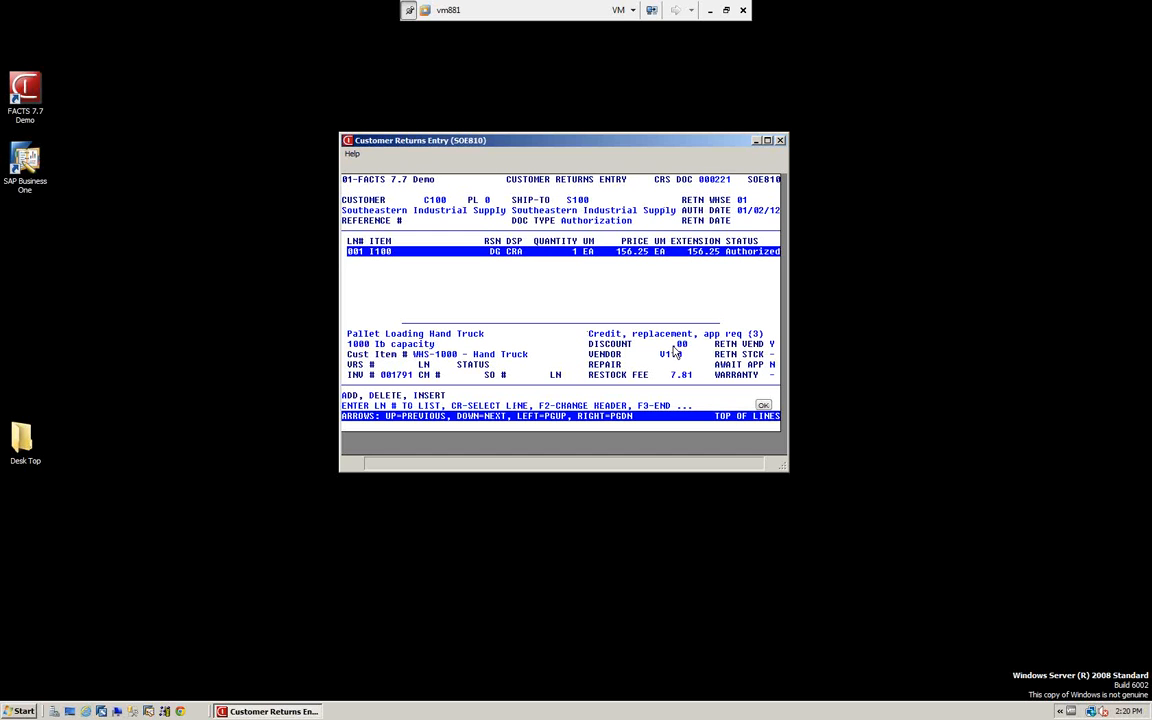
pyautogui.press('F3')
pyautogui.press('Return')
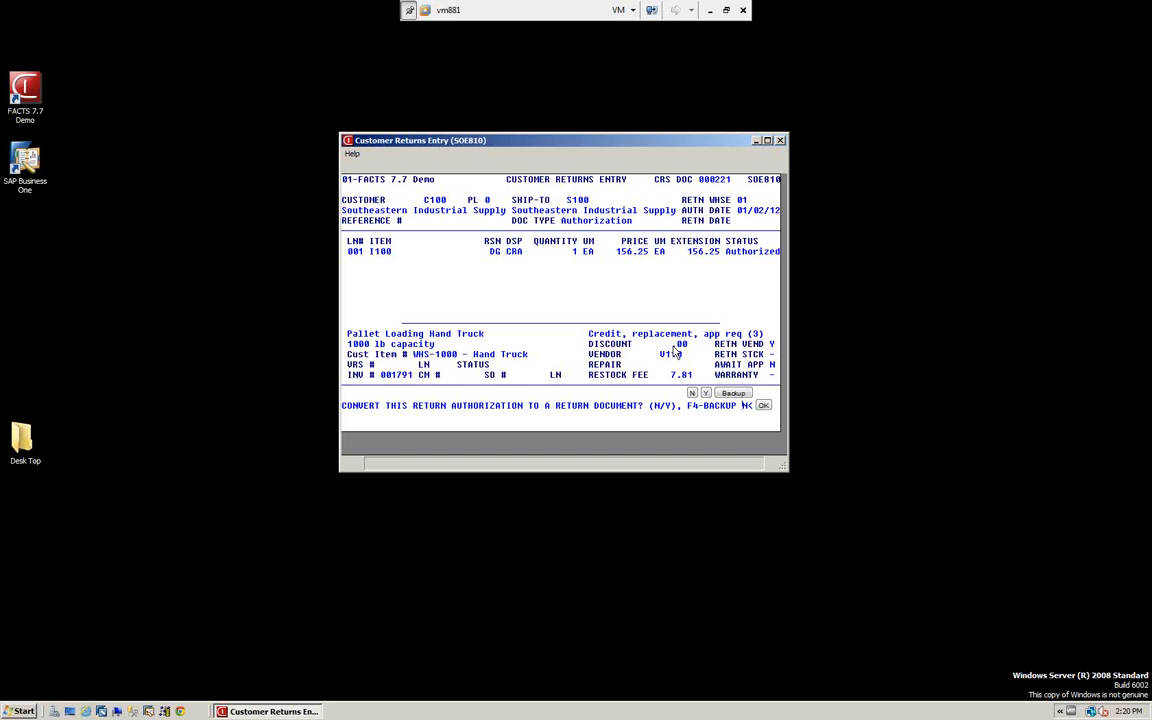
pyautogui.press('y')
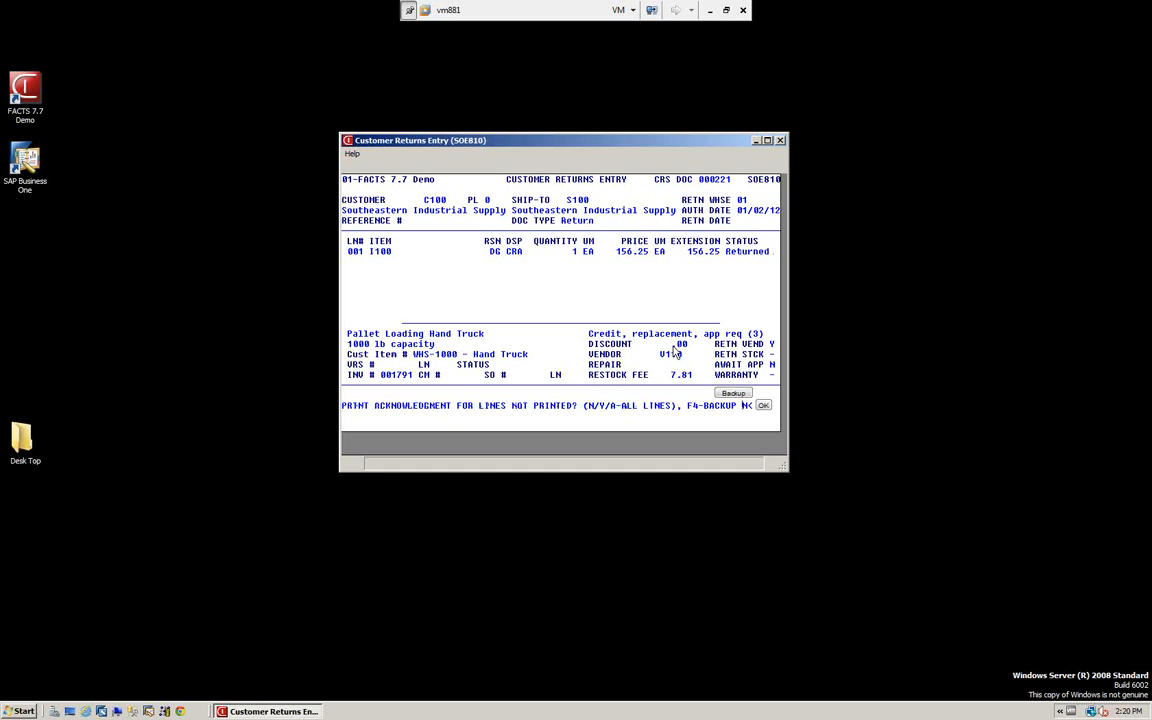
pyautogui.press('n')
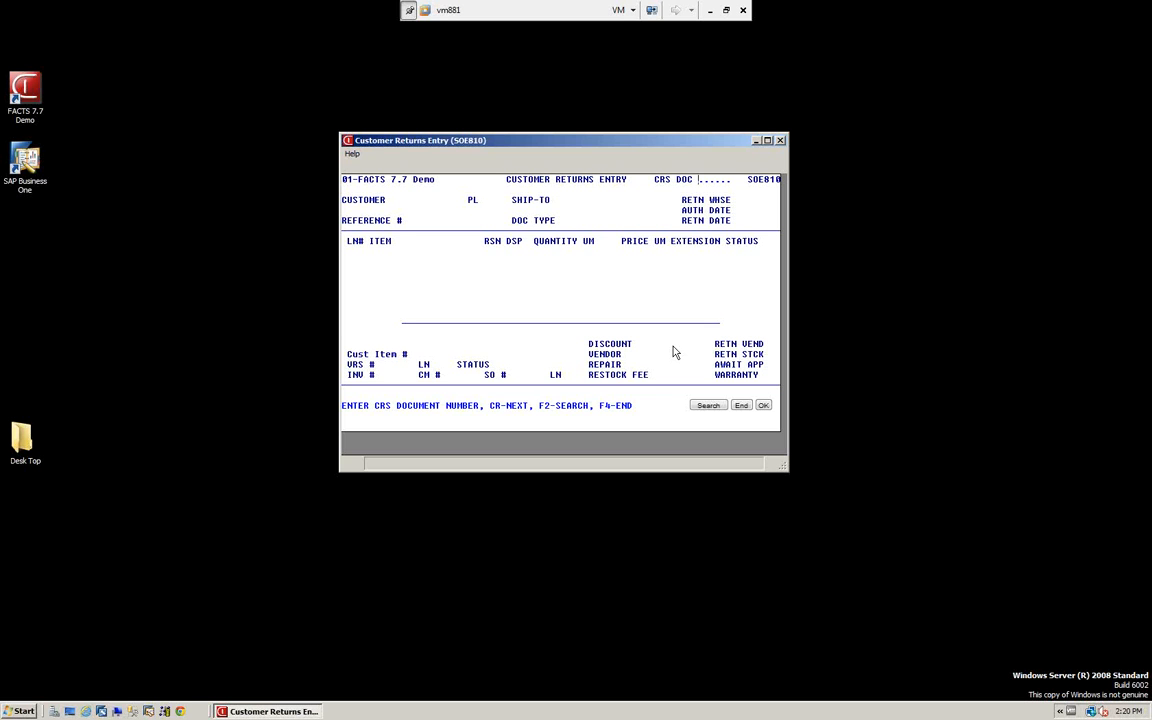
pyautogui.press('F4')
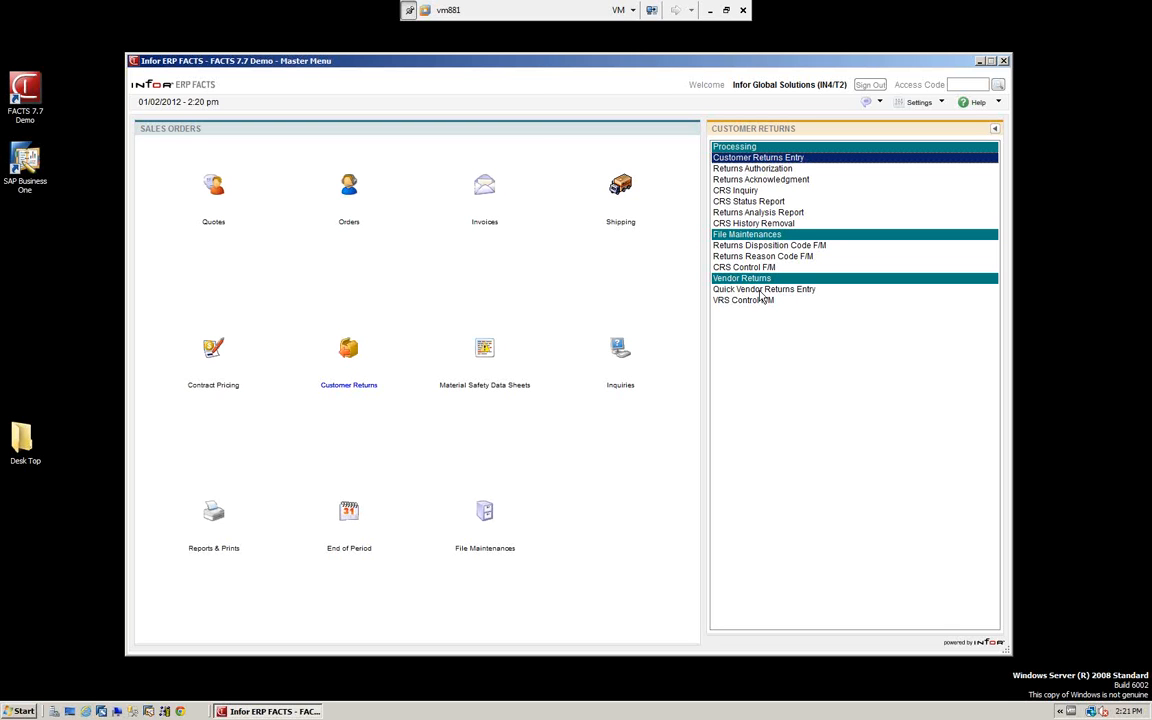
# Browse the existing vendor return records in Quick Vendor Returns Entry through the end of the file, then go back to the Customer Returns options.
pyautogui.click(761, 290)
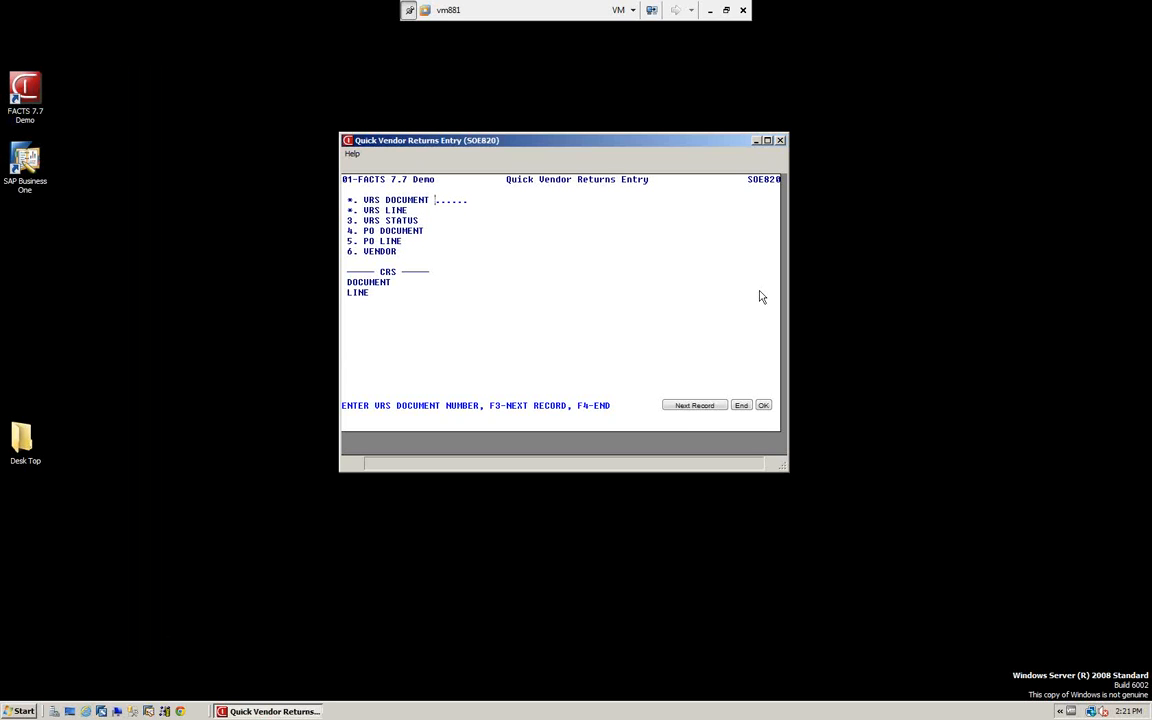
pyautogui.press('F3')
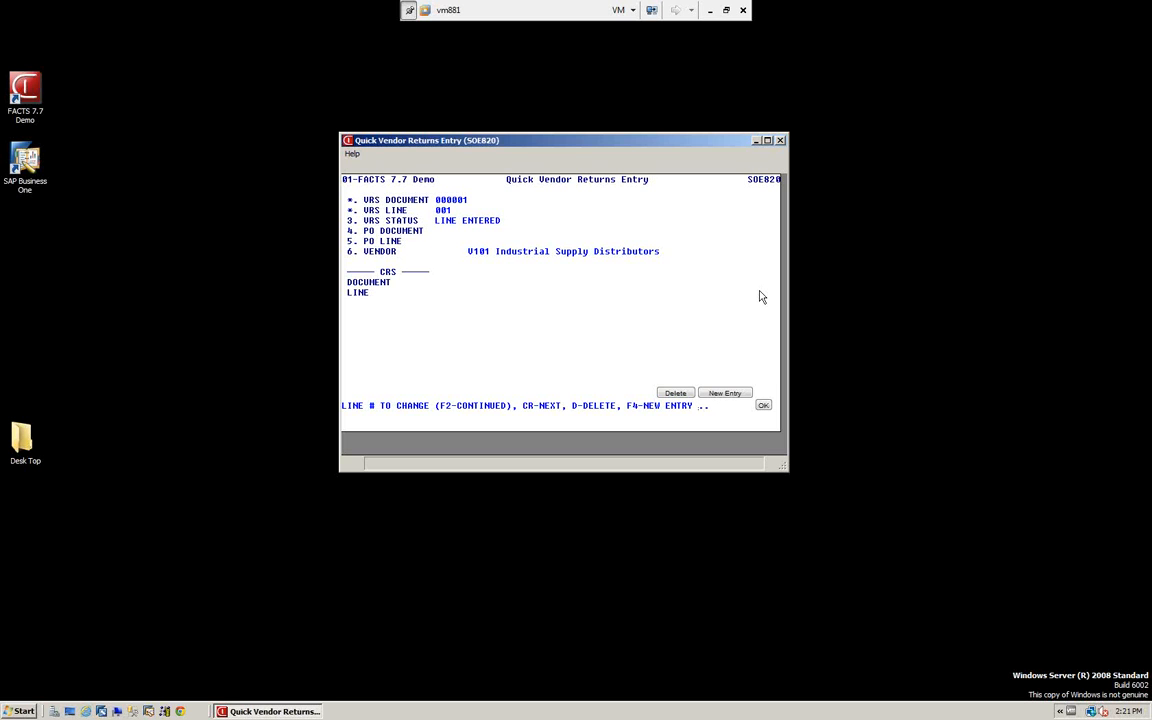
pyautogui.press('Return')
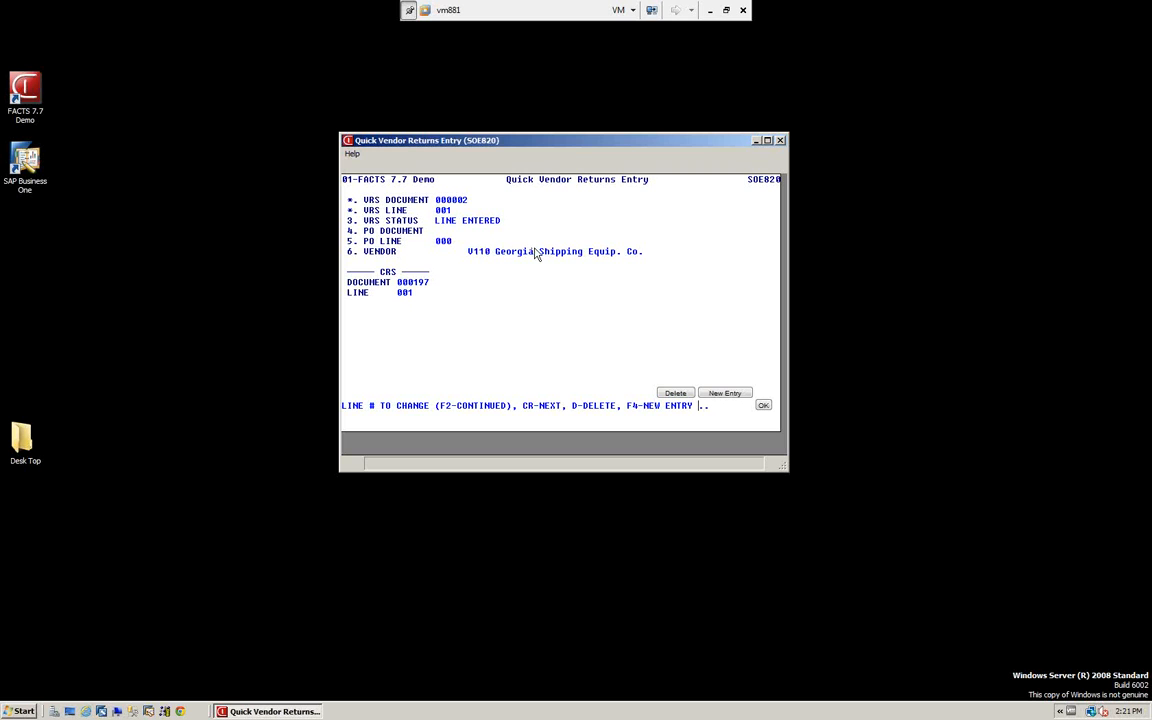
pyautogui.press('Return')
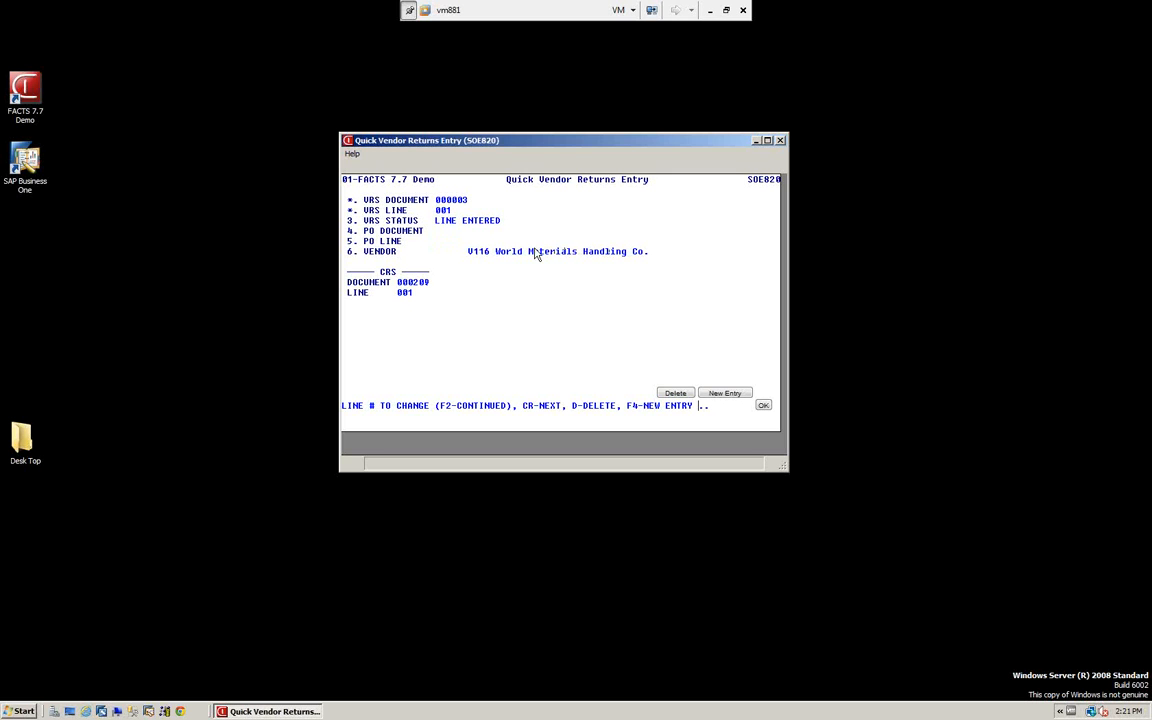
pyautogui.press('Return')
pyautogui.press('Return')
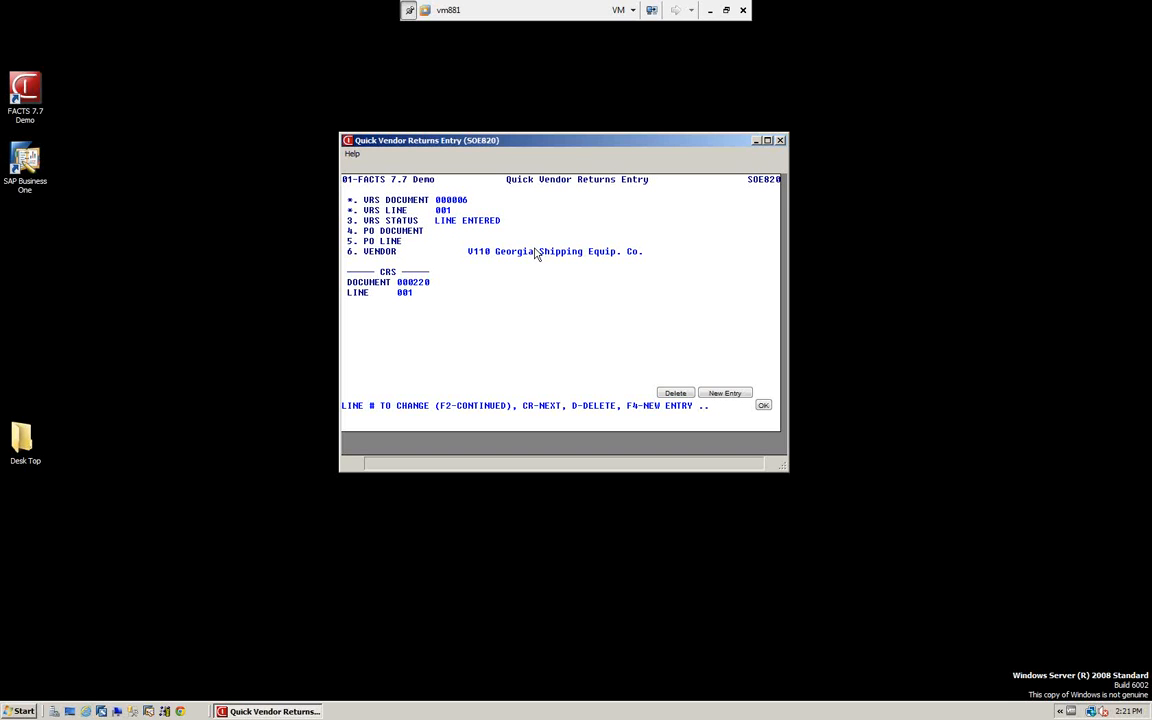
pyautogui.press('Return')
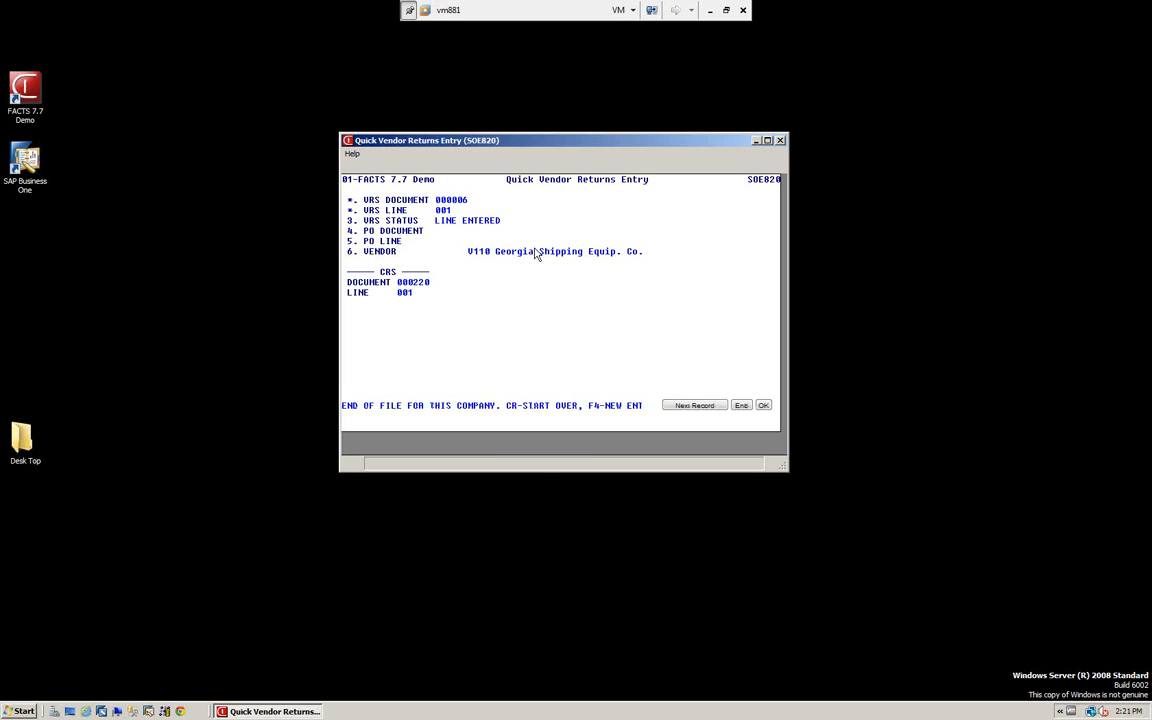
pyautogui.press('Return')
pyautogui.press('F4')
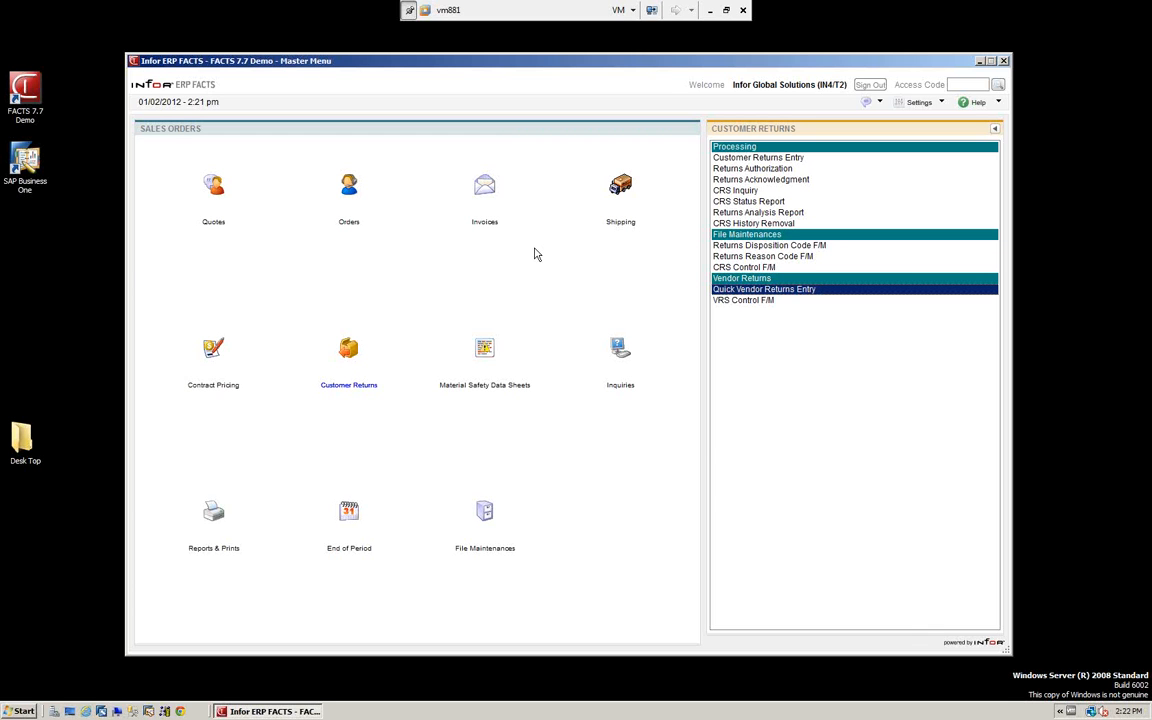
pyautogui.click(347, 362)
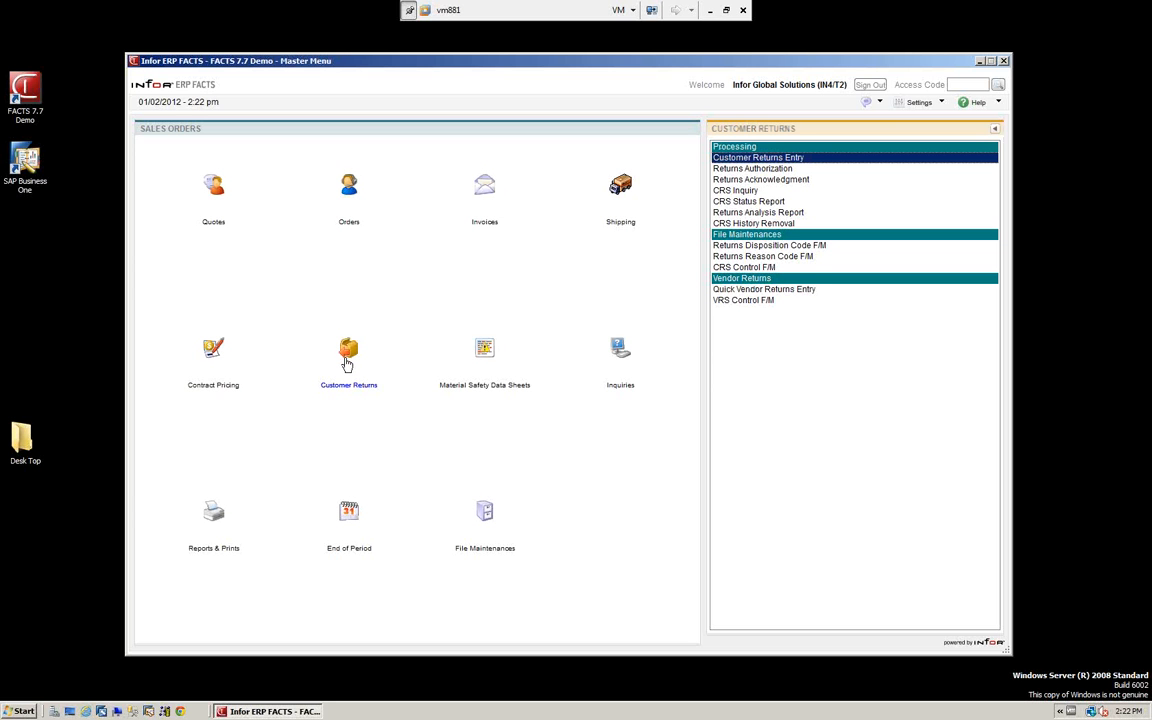